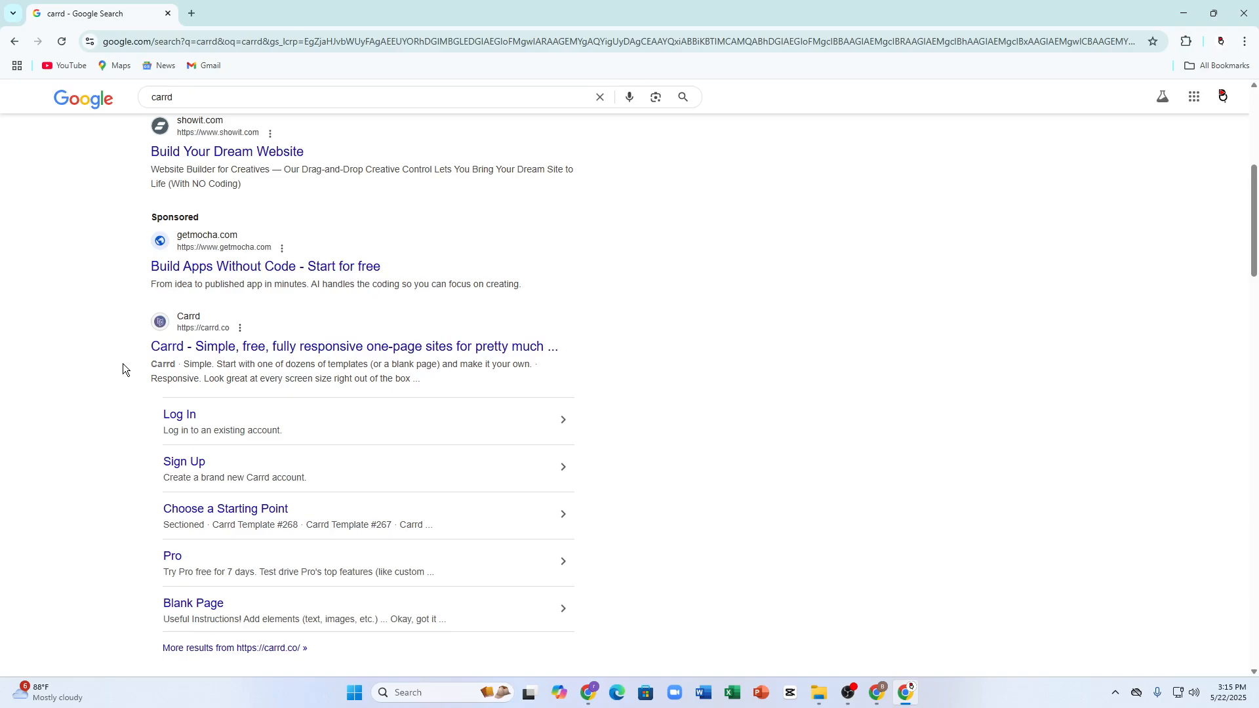
Open the Carrd website from the Google search results.
click(235, 349)
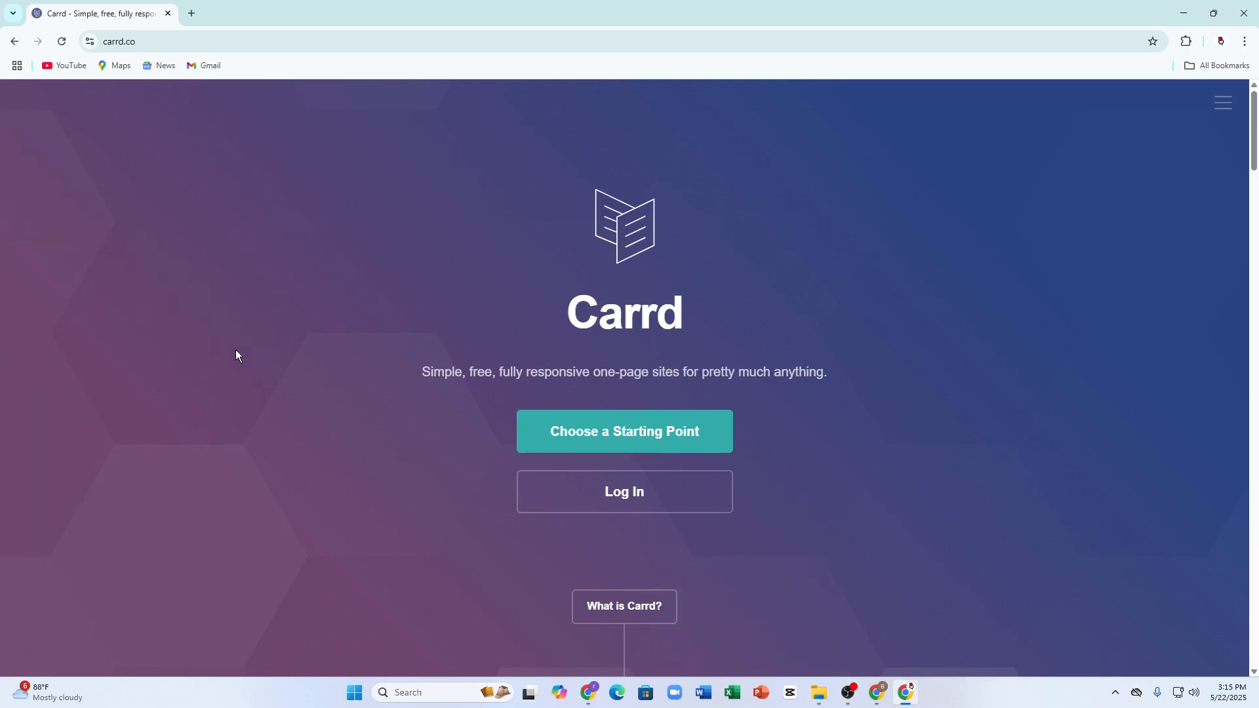
click(128, 42)
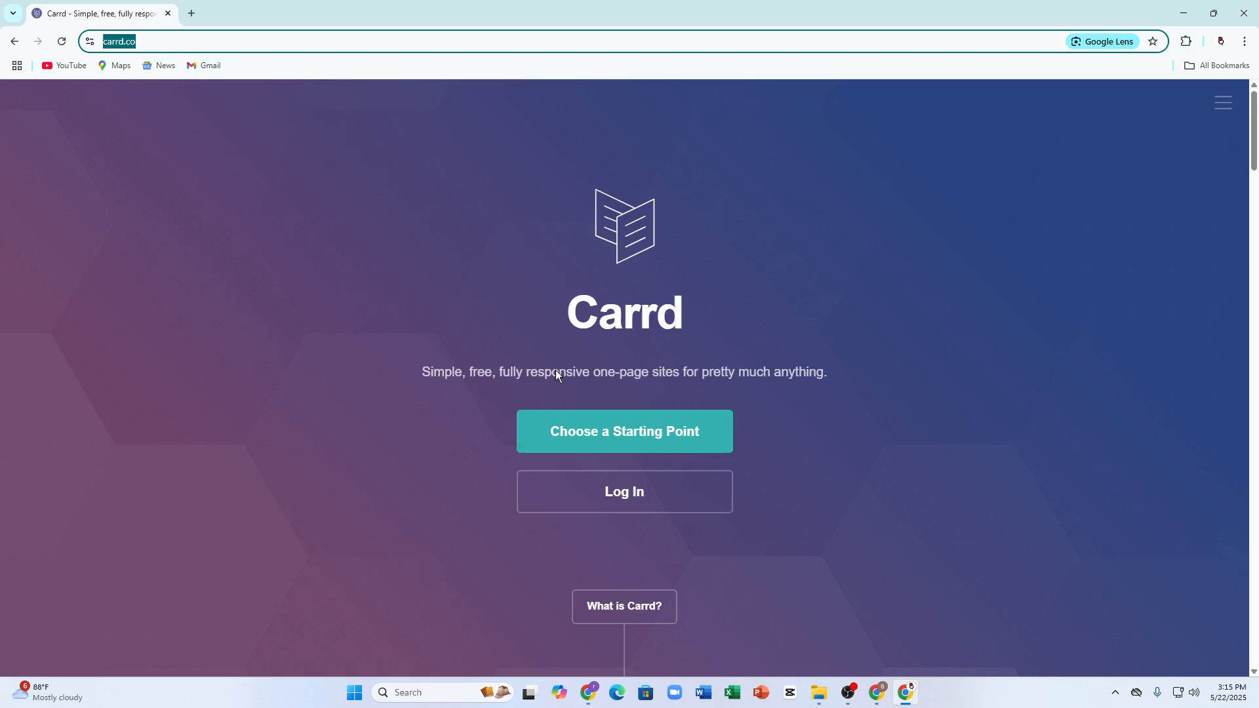
Examine the Carrd homepage sections on one-page sites, responsiveness and the free plan.
scroll(521, 307, down, 1)
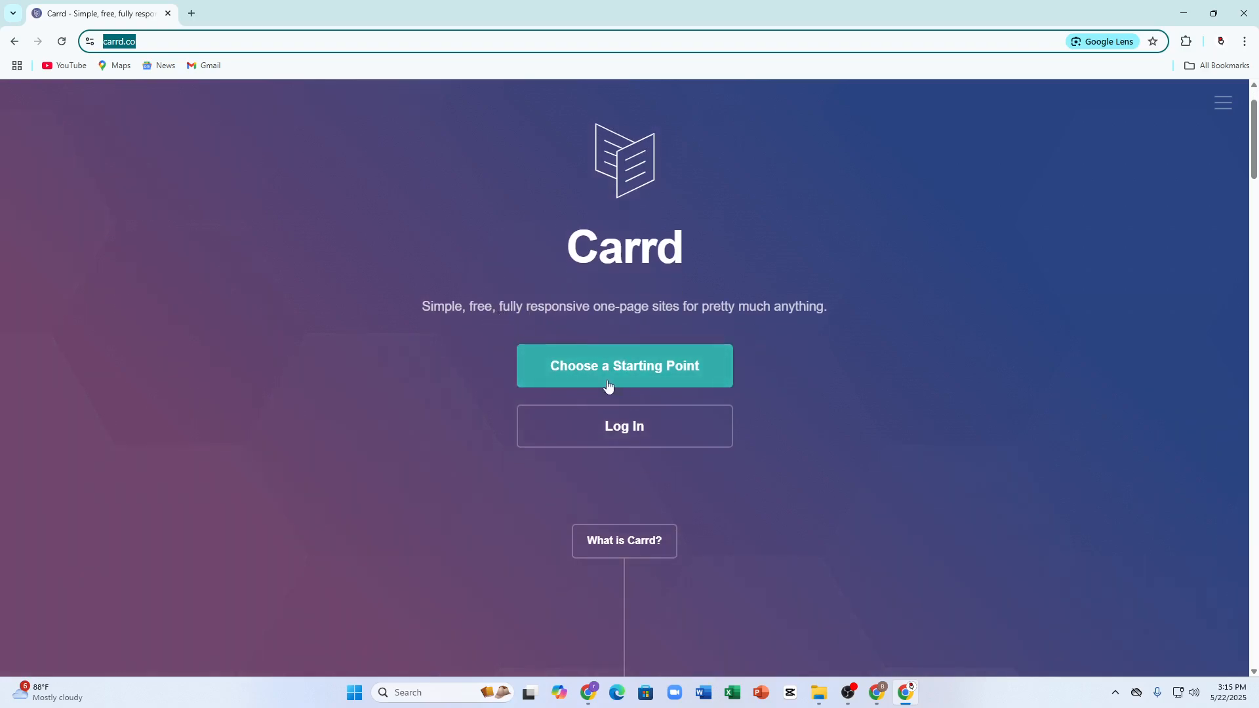
scroll(776, 382, down, 1)
scroll(523, 418, down, 3)
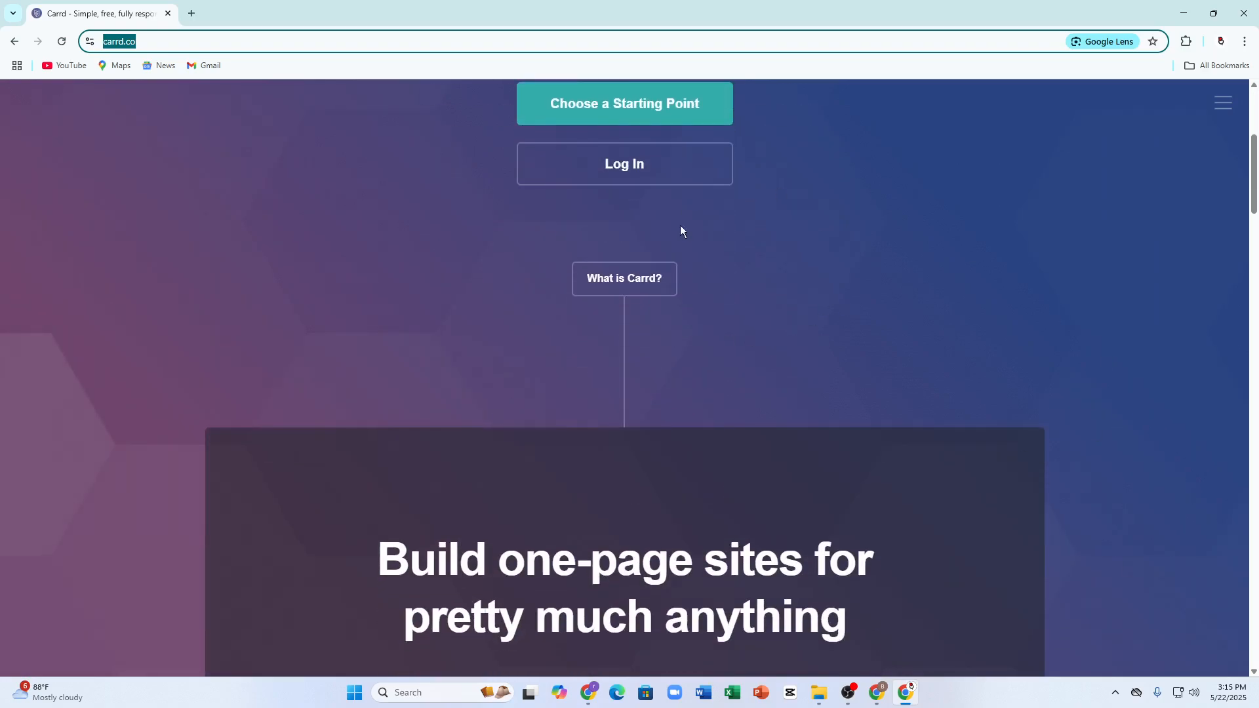
scroll(662, 541, down, 5)
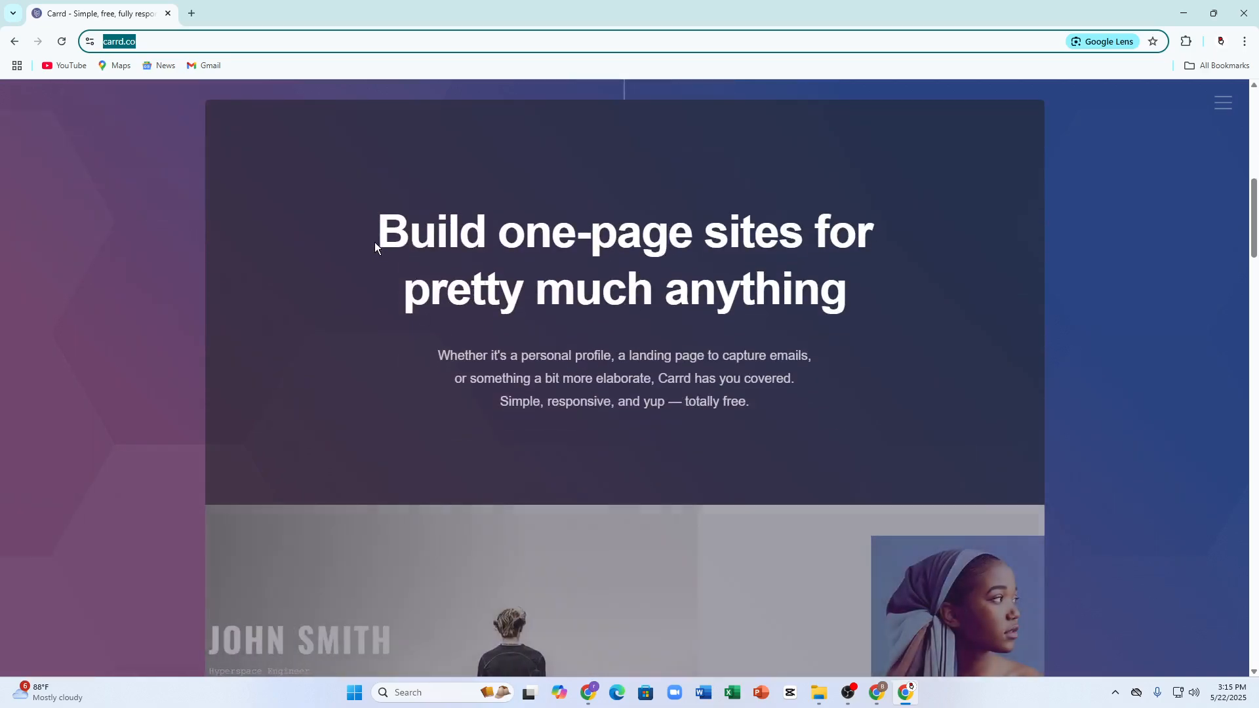
drag(377, 230, 670, 244)
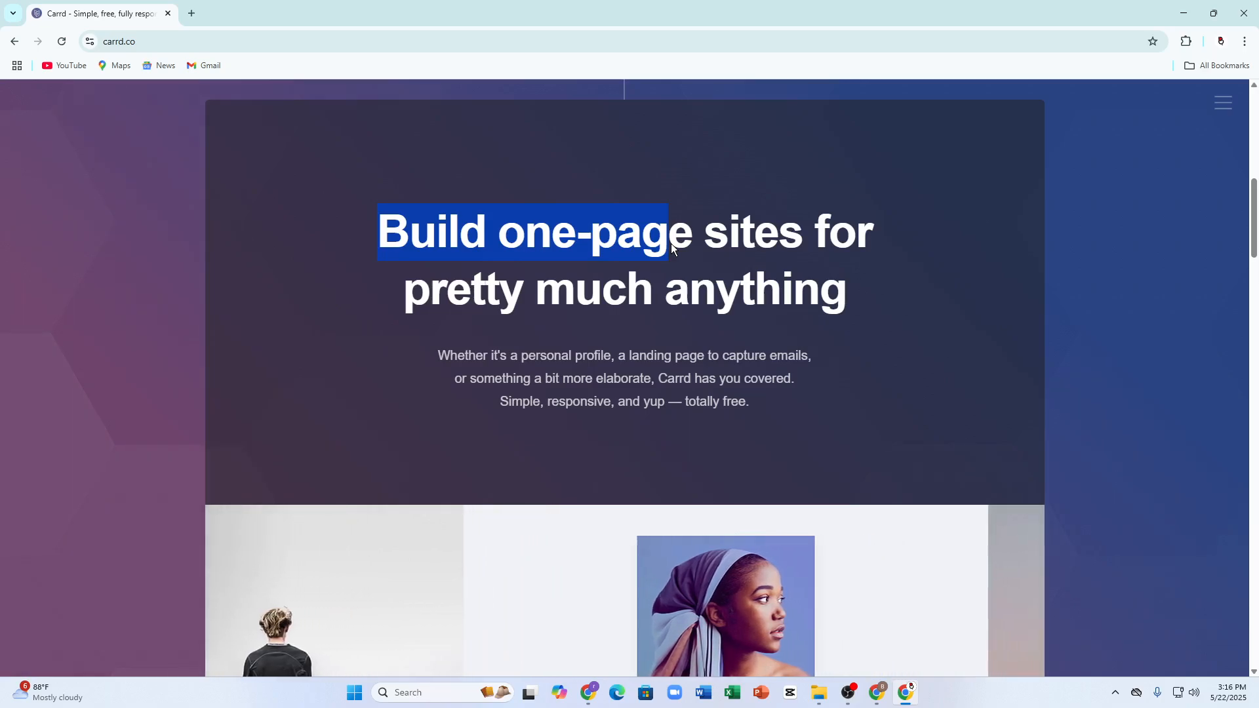
scroll(670, 310, down, 2)
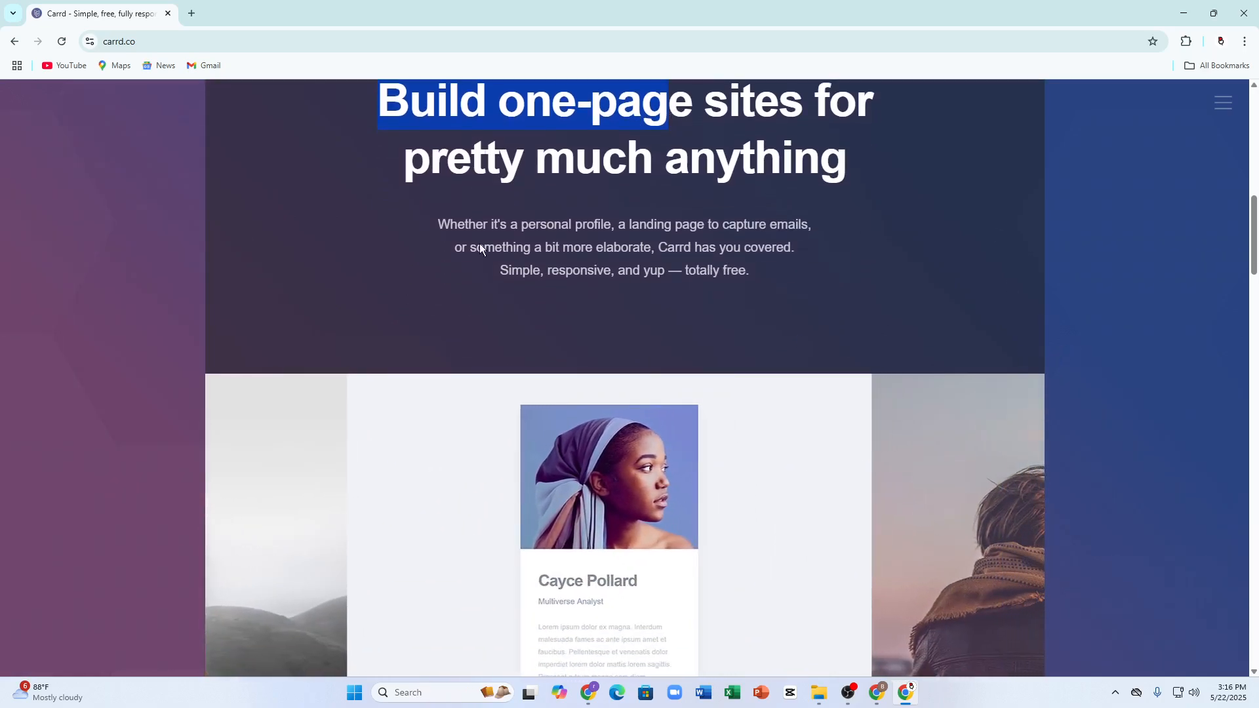
drag(430, 200, 765, 270)
scroll(666, 421, down, 8)
scroll(635, 396, down, 20)
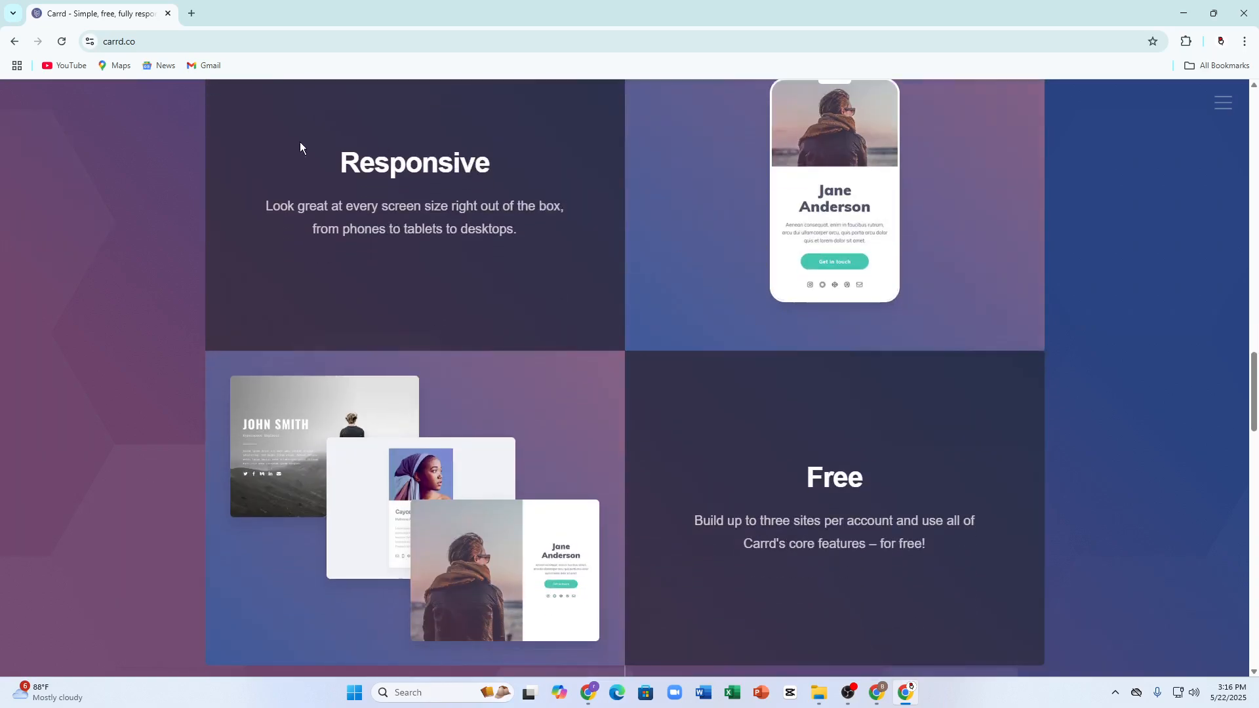
scroll(644, 380, up, 8)
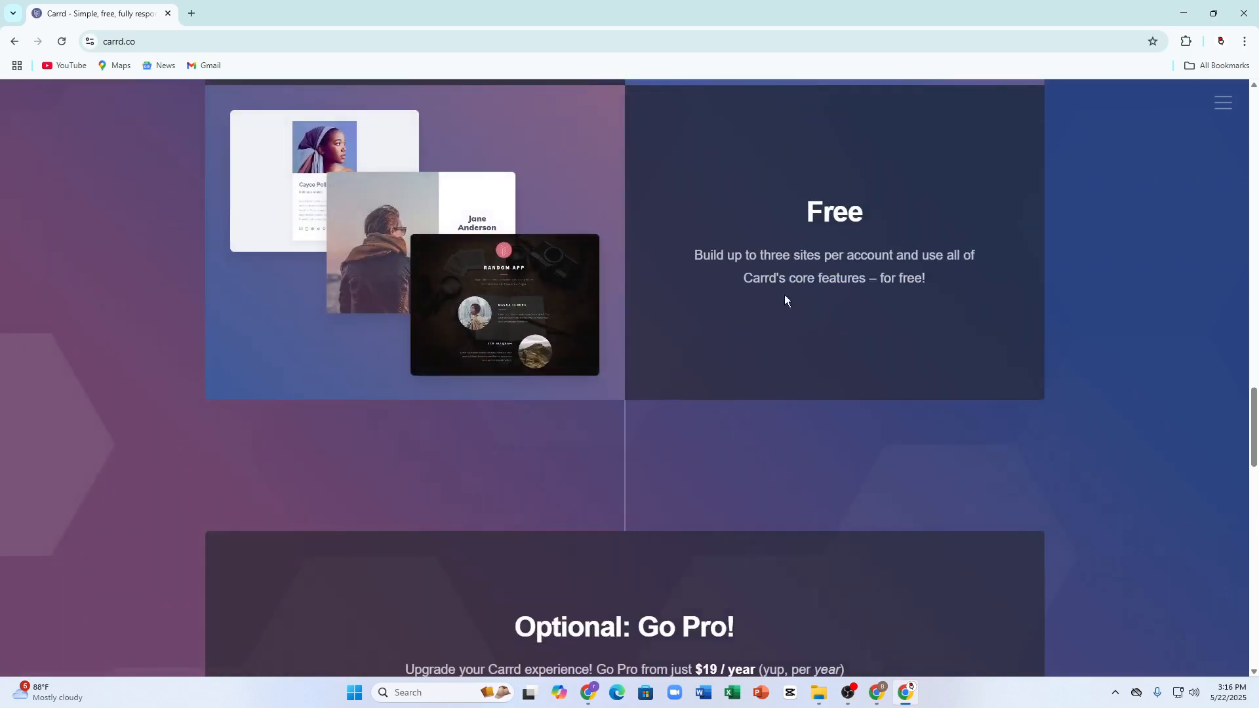
double_click(708, 256)
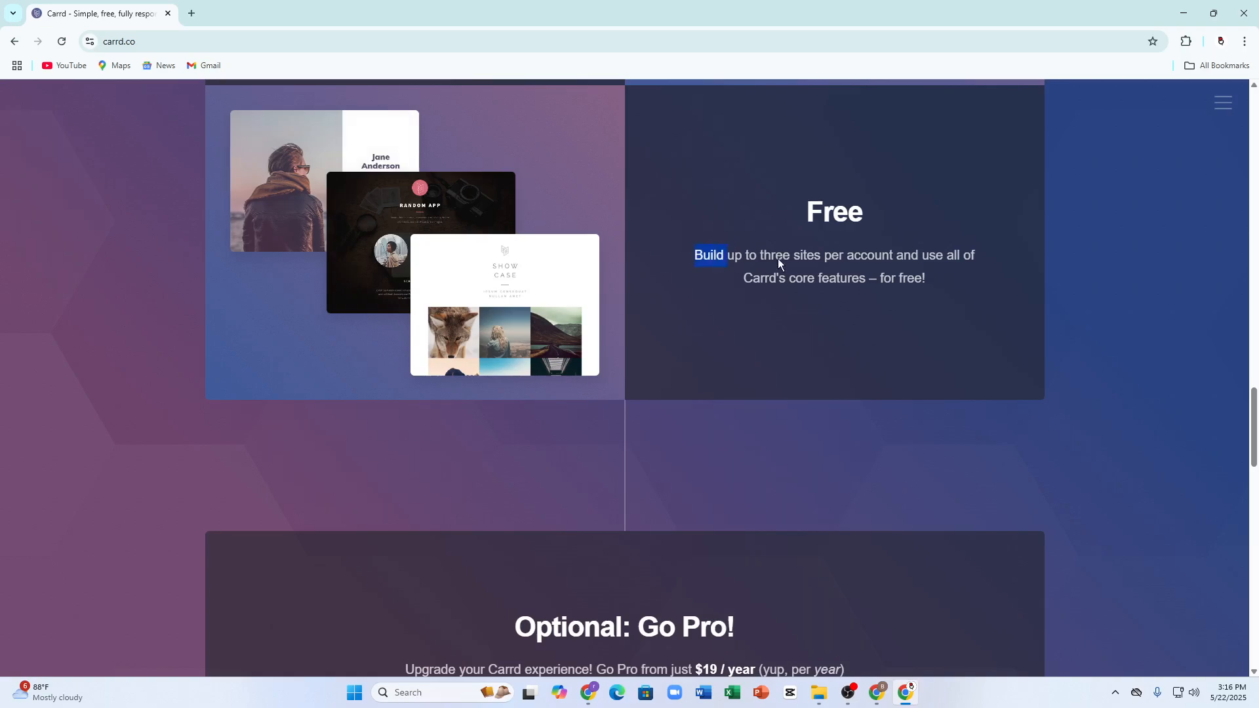
drag(943, 261, 966, 281)
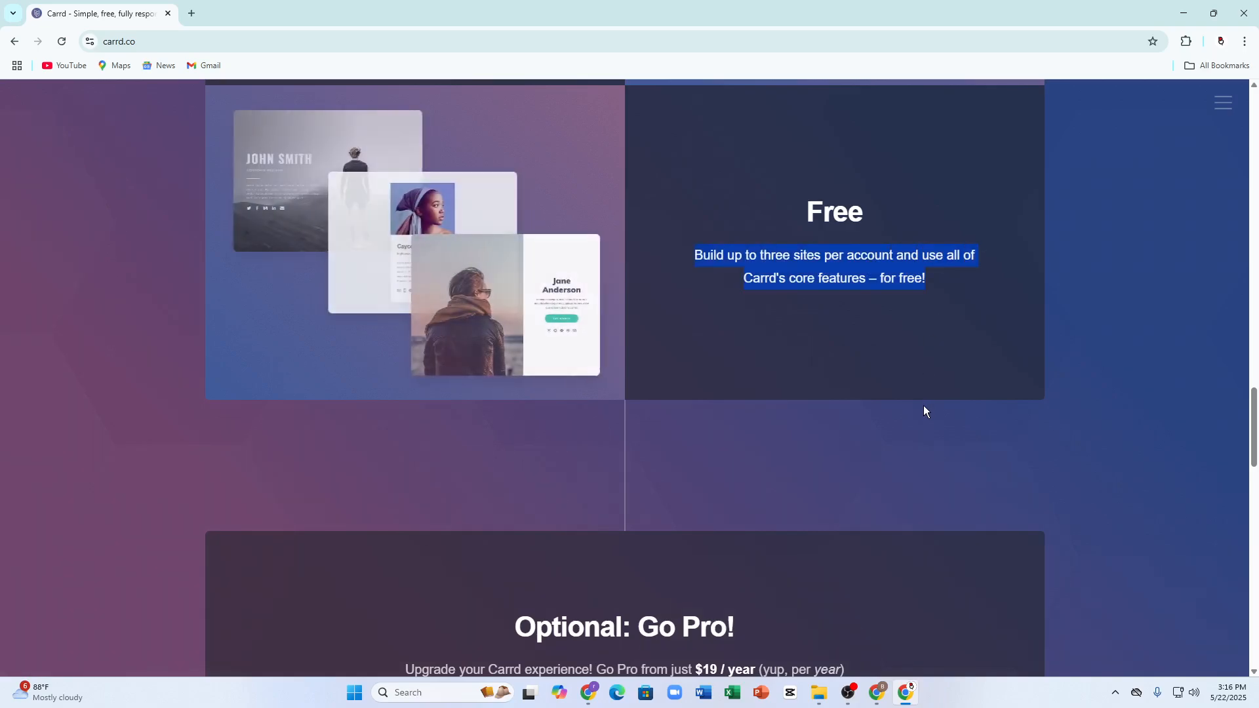
scroll(914, 398, up, 15)
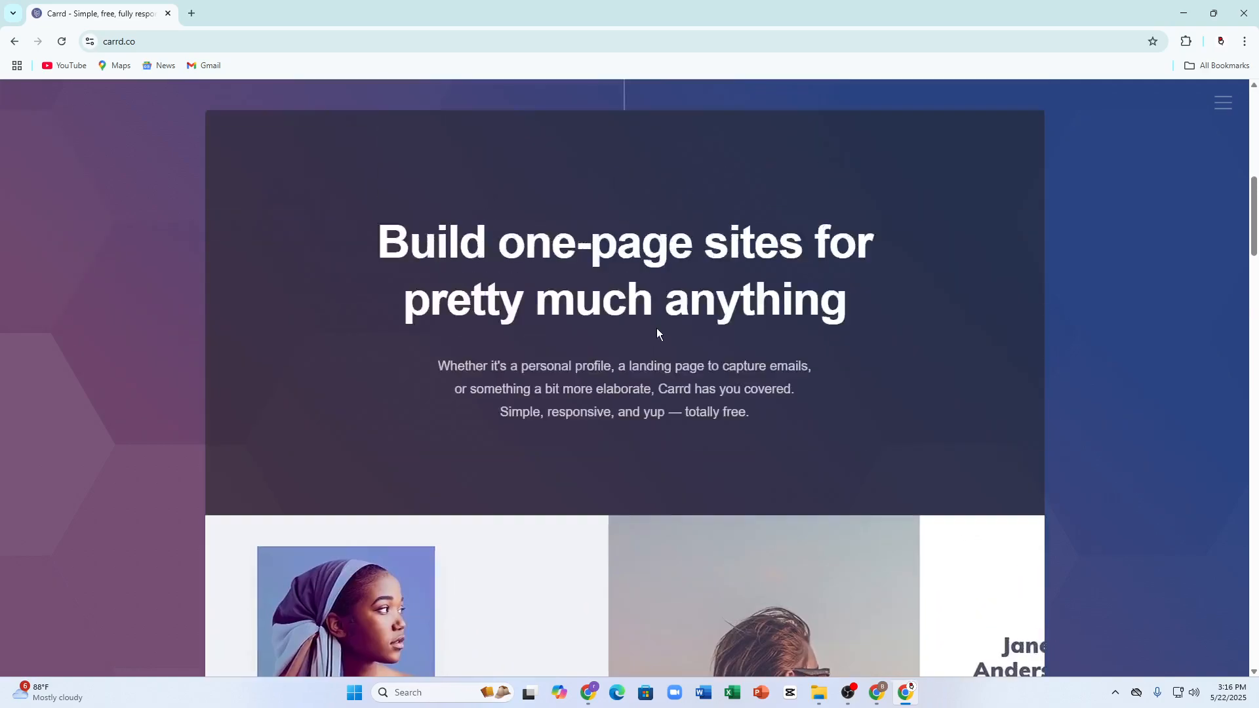
Try to log in to Carrd with the saved email address and the account password.
scroll(655, 331, up, 7)
click(651, 308)
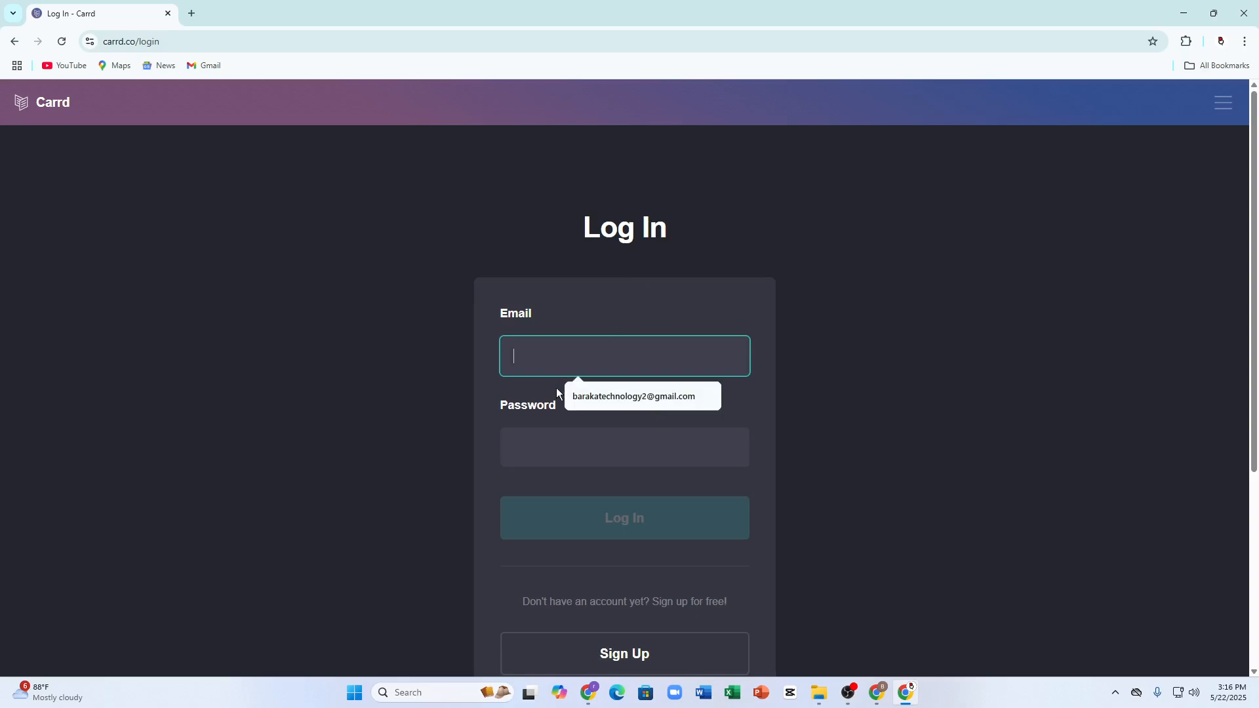
click(578, 398)
scroll(601, 430, down, 2)
click(567, 323)
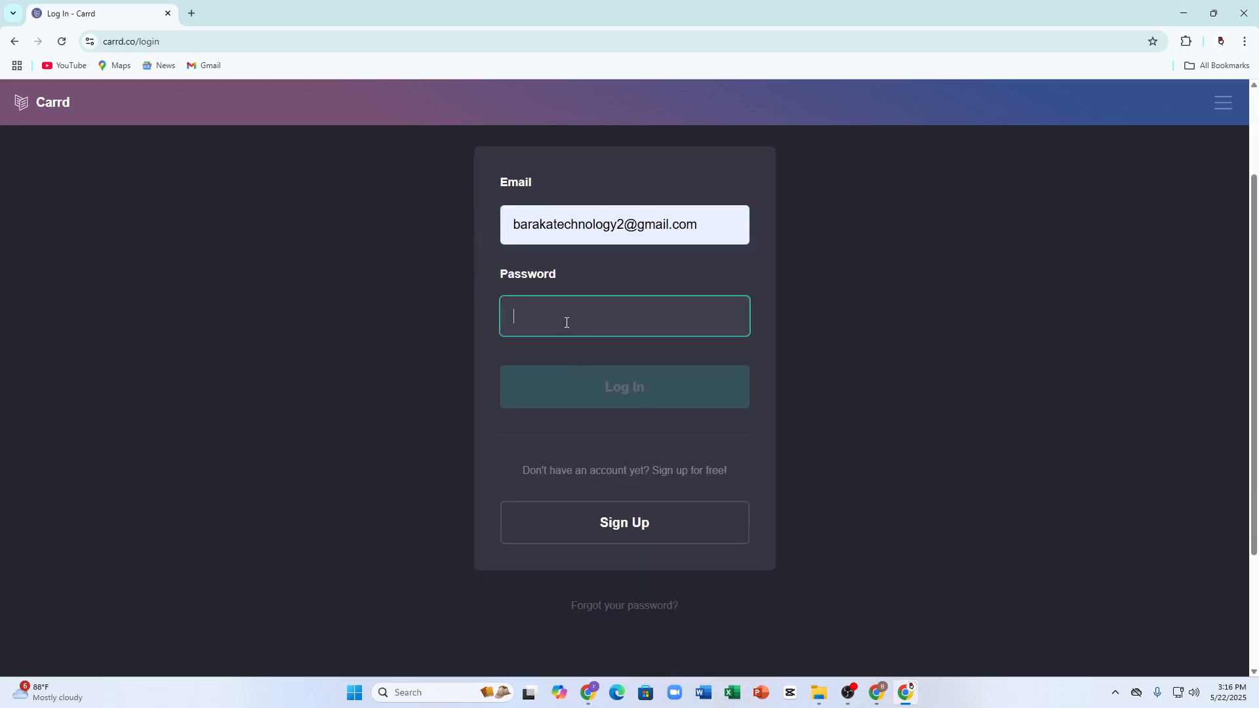
text(••)
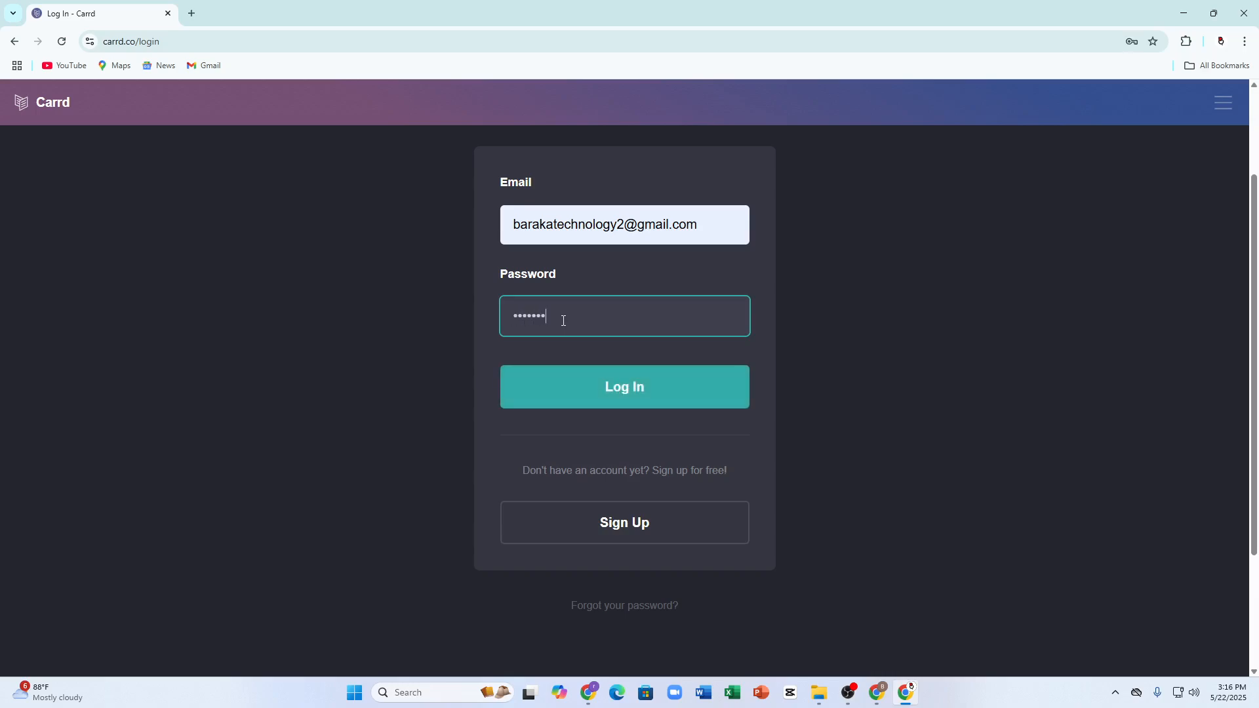
click(587, 383)
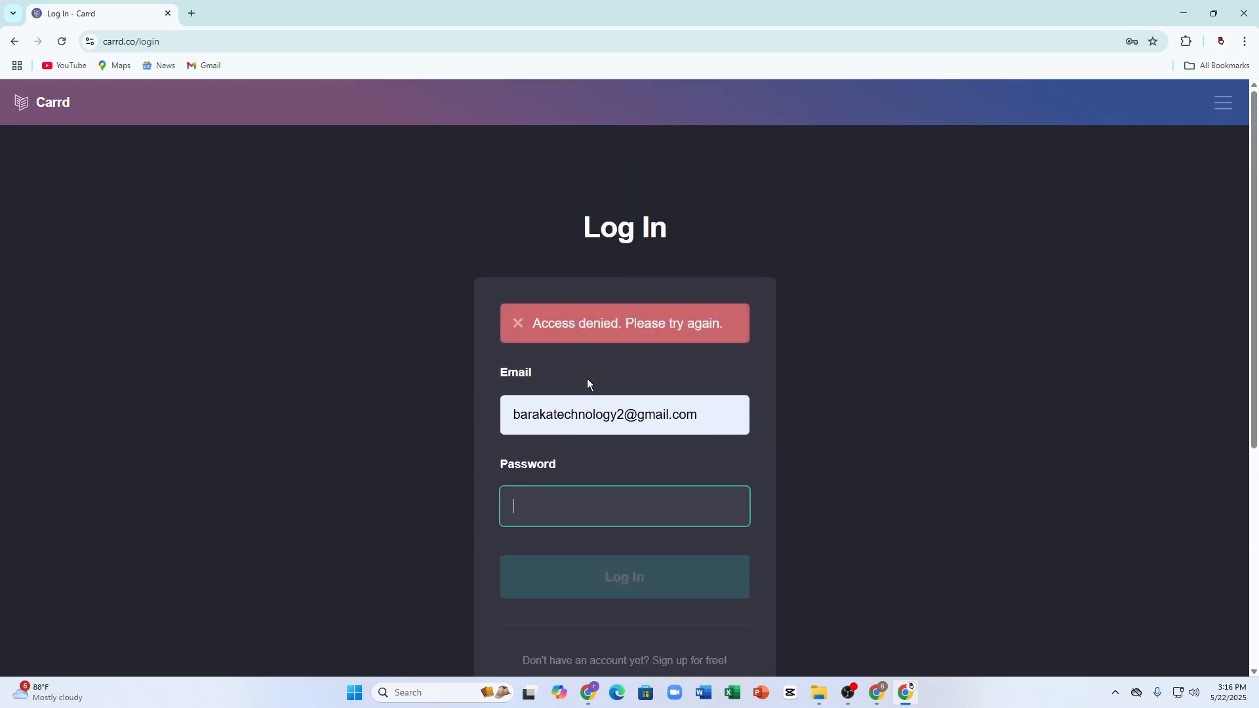
Open the Carrd sign-up form and fill in the account holder's name and the saved email address.
scroll(671, 348, down, 3)
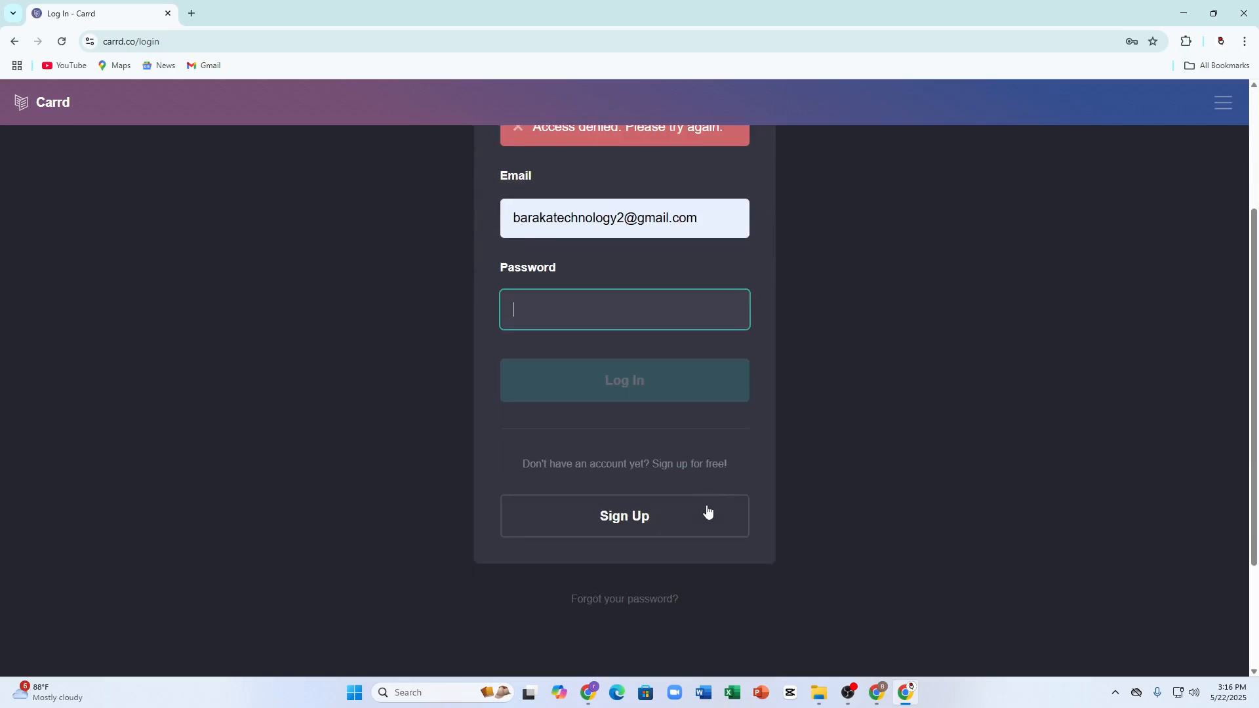
click(615, 517)
click(570, 478)
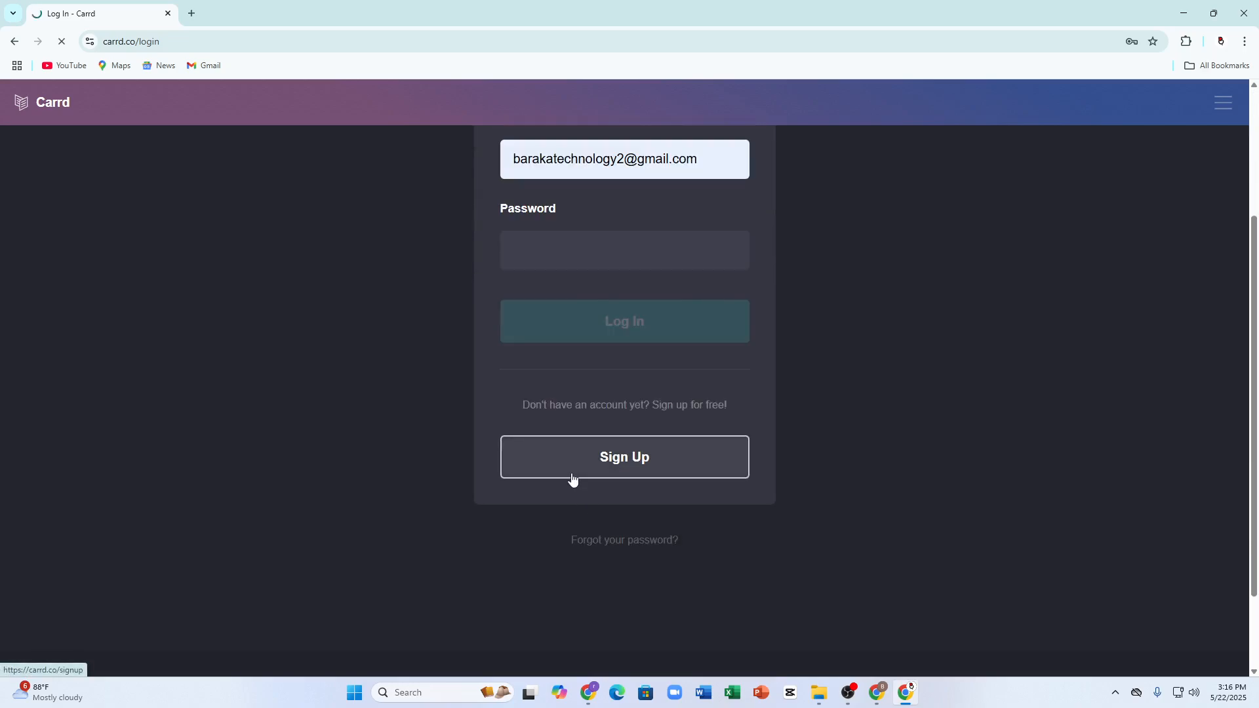
click(649, 417)
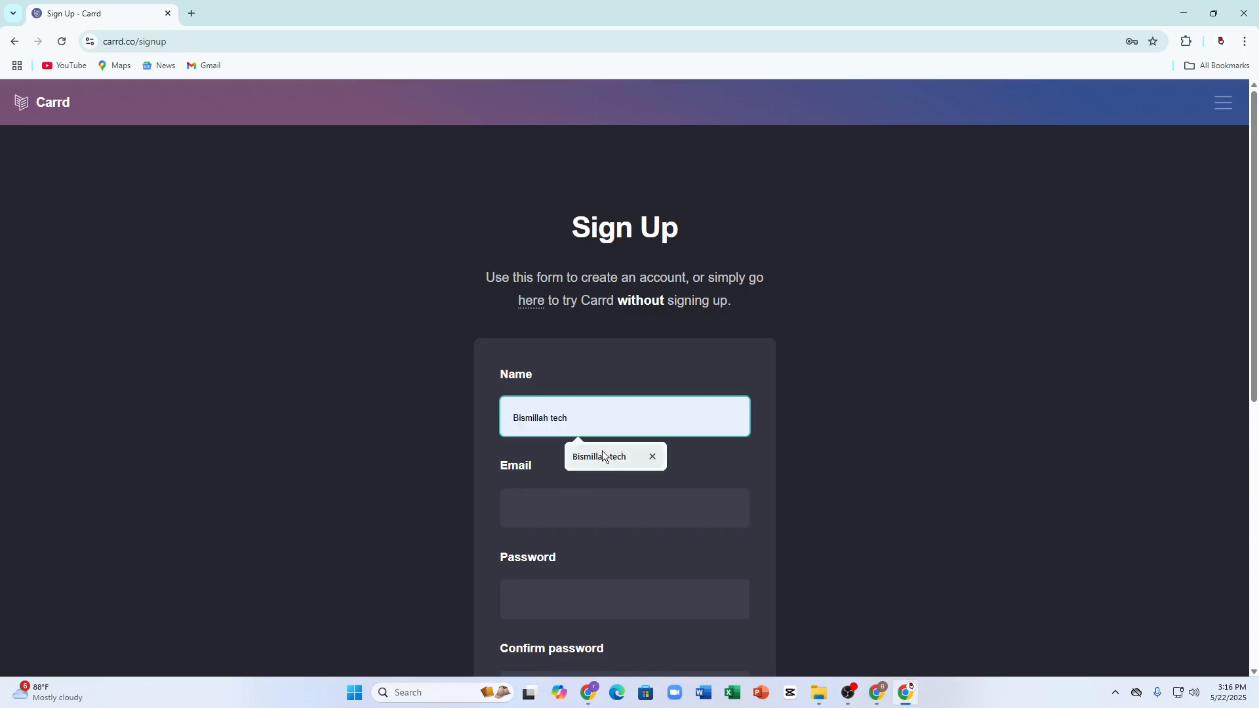
text(jack)
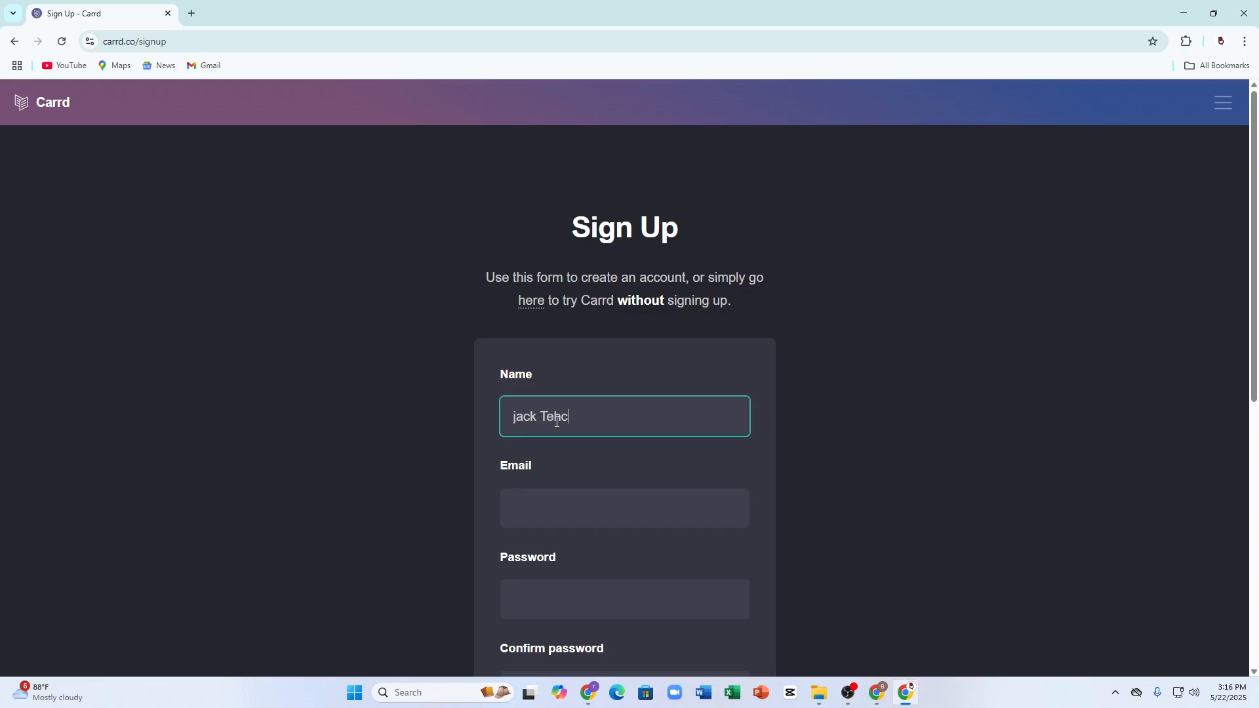
text( Tehc)
click(533, 504)
click(600, 548)
Fill the Password and Confirm password fields with the browser's suggested strong password.
scroll(601, 544, down, 3)
key(Tab)
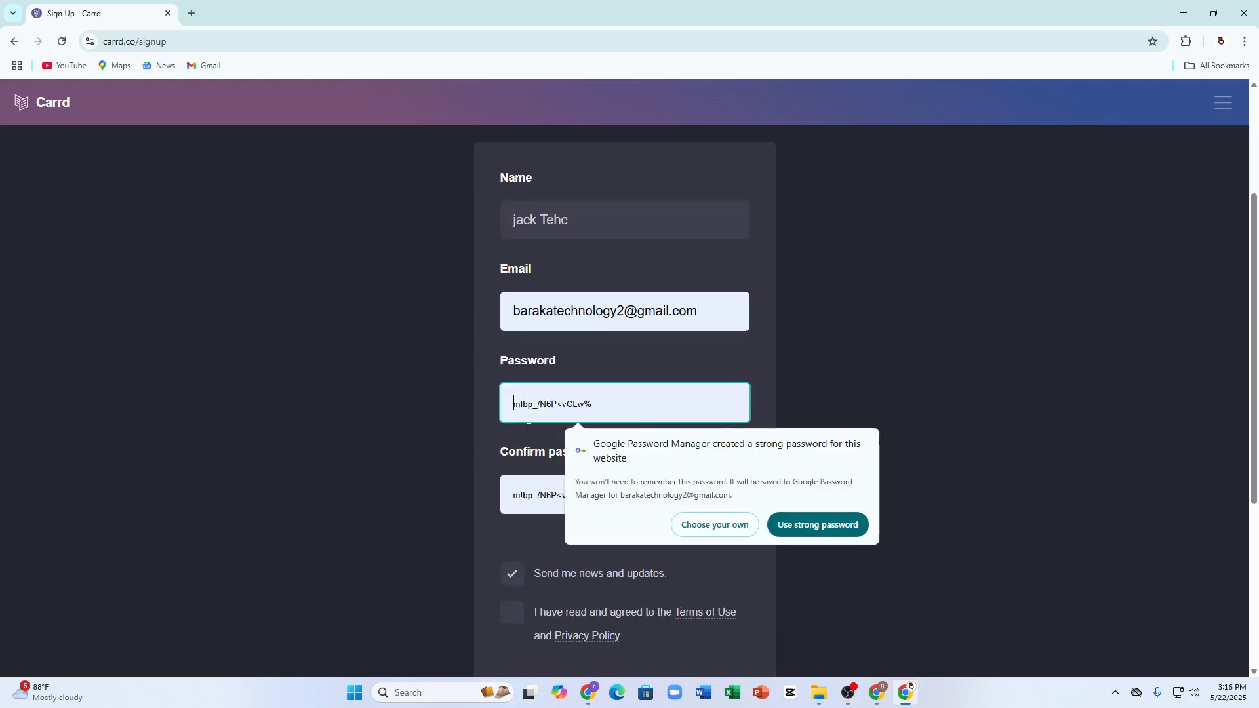
scroll(505, 569, down, 2)
scroll(538, 445, up, 3)
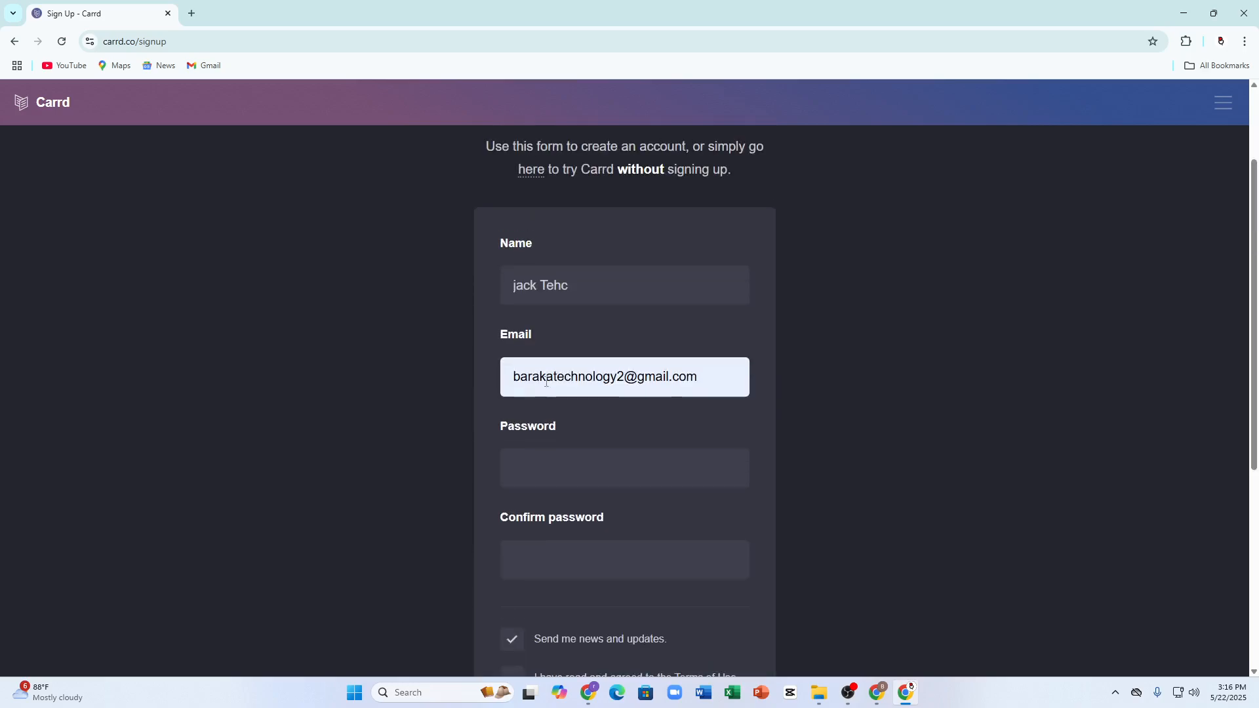
click(571, 484)
click(788, 588)
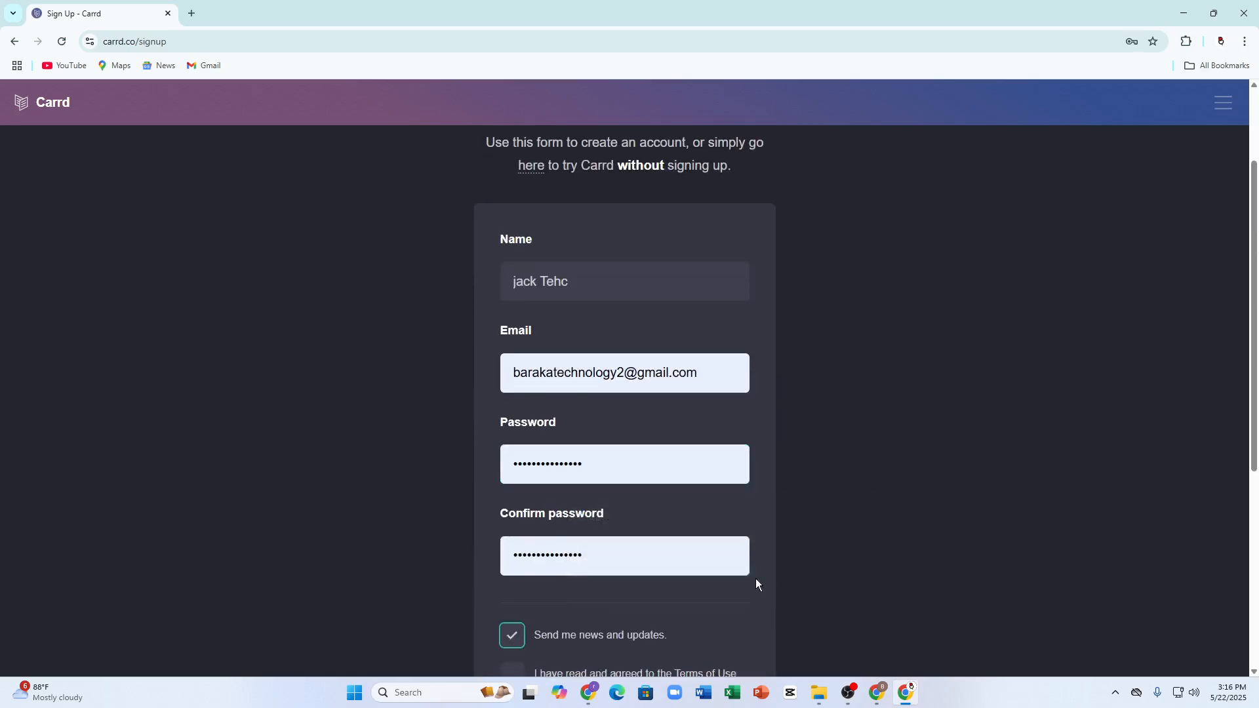
Agree to the Terms of Use and Privacy Policy, then submit the sign-up, selecting all bus squares in the image challenge.
scroll(565, 524, down, 2)
click(511, 554)
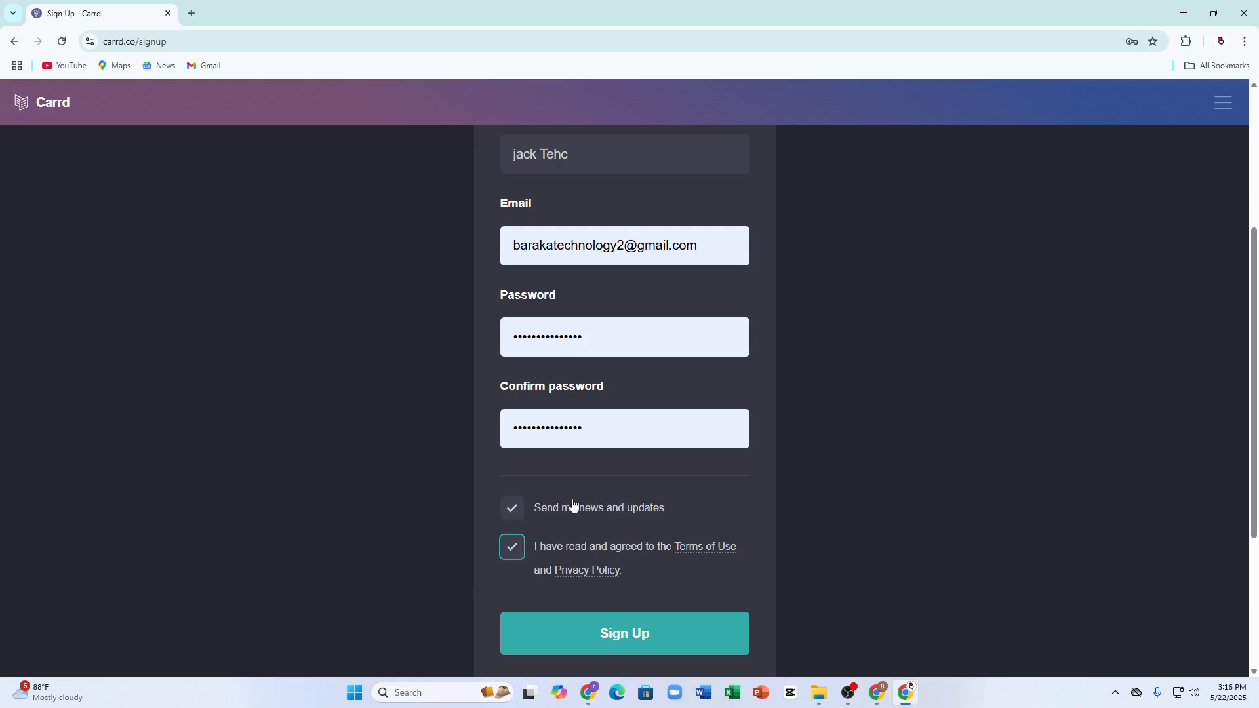
click(593, 631)
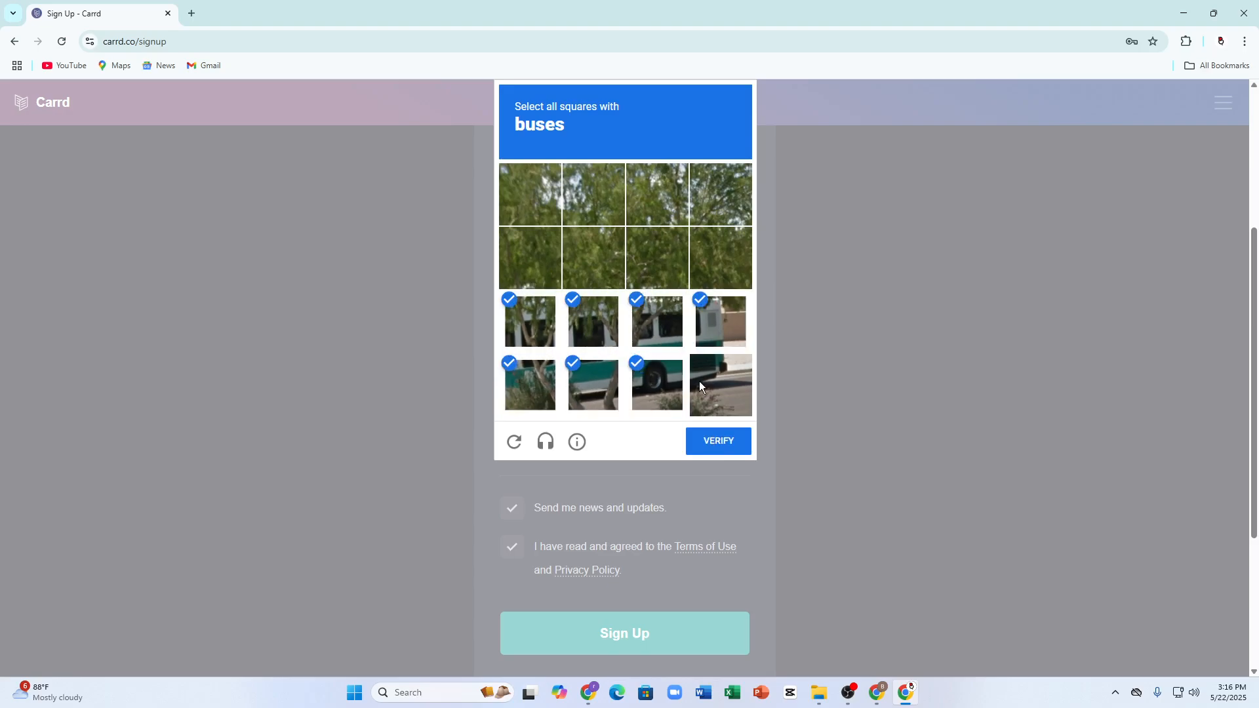
click(706, 450)
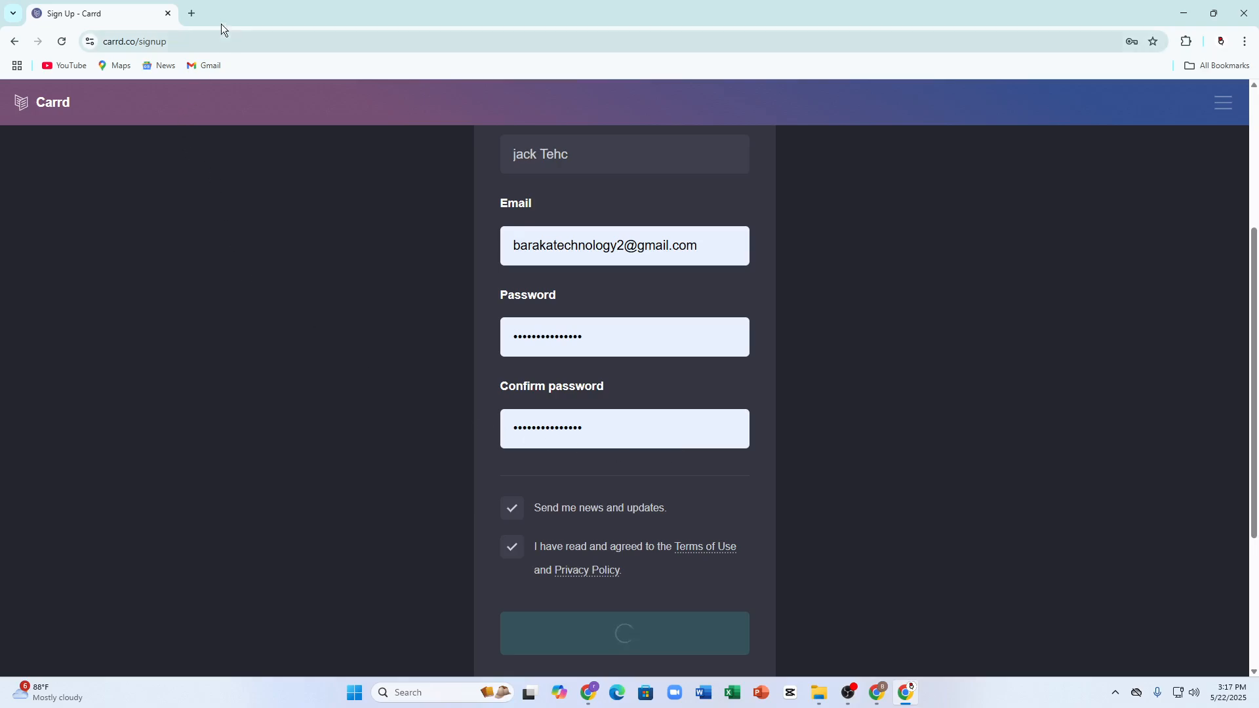
Open a spare browser tab and request the account verification email from the Carrd dashboard.
click(199, 10)
click(129, 6)
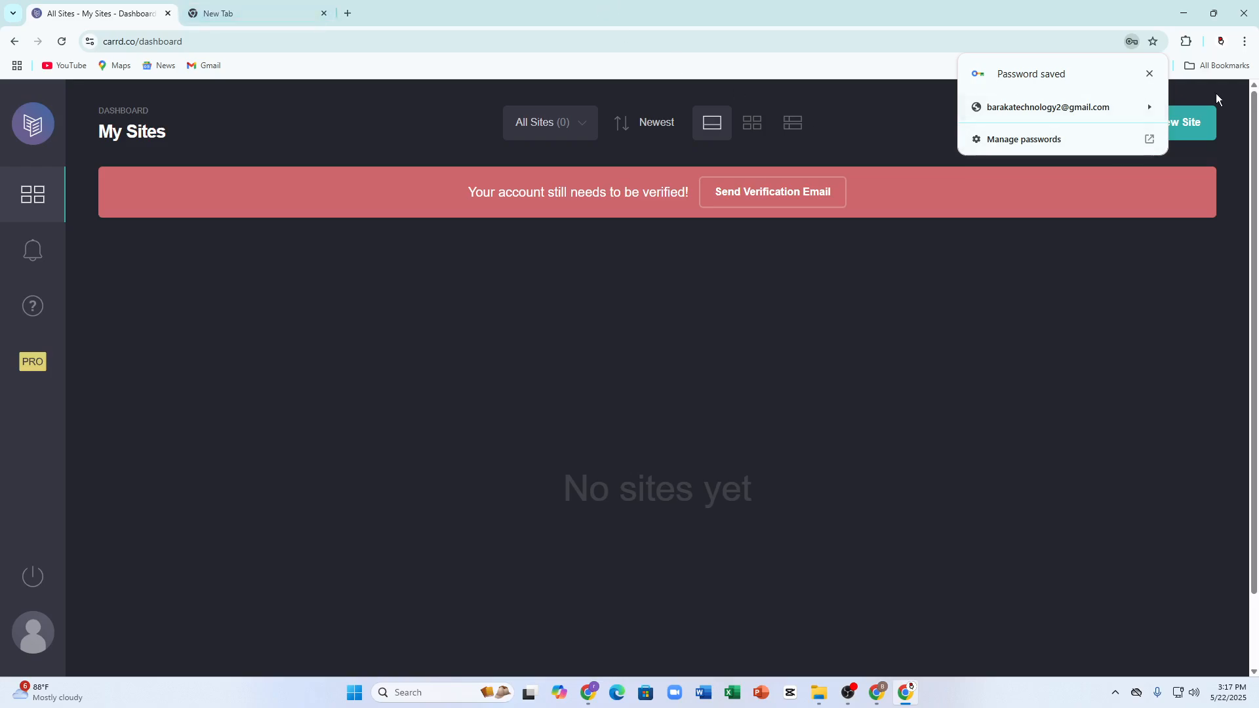
click(773, 191)
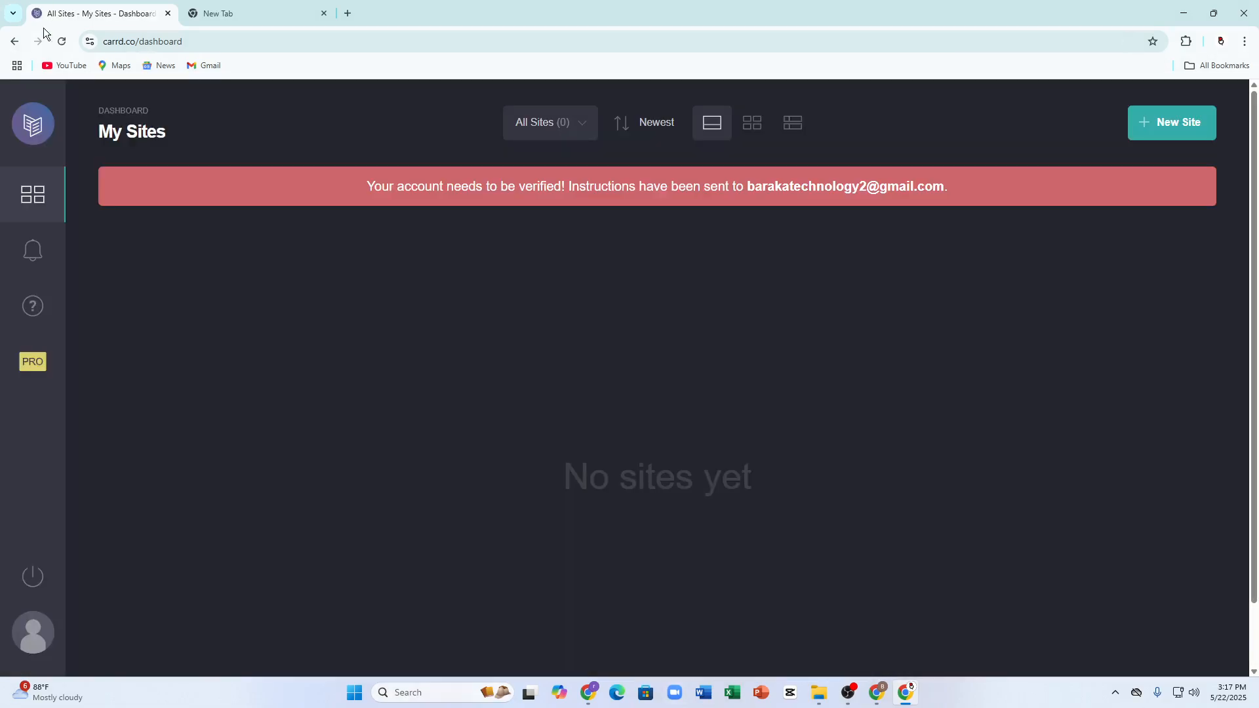
Open the Gmail inbox in the spare browser tab.
click(220, 13)
click(195, 69)
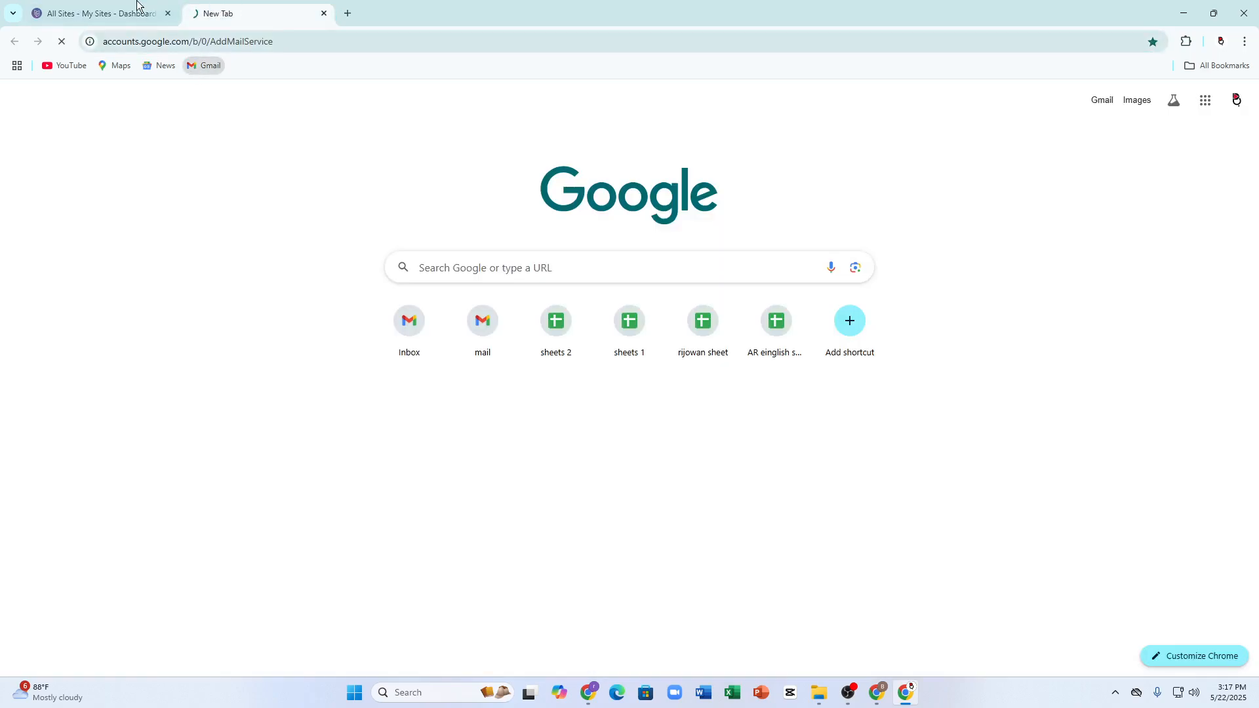
click(127, 9)
click(249, 13)
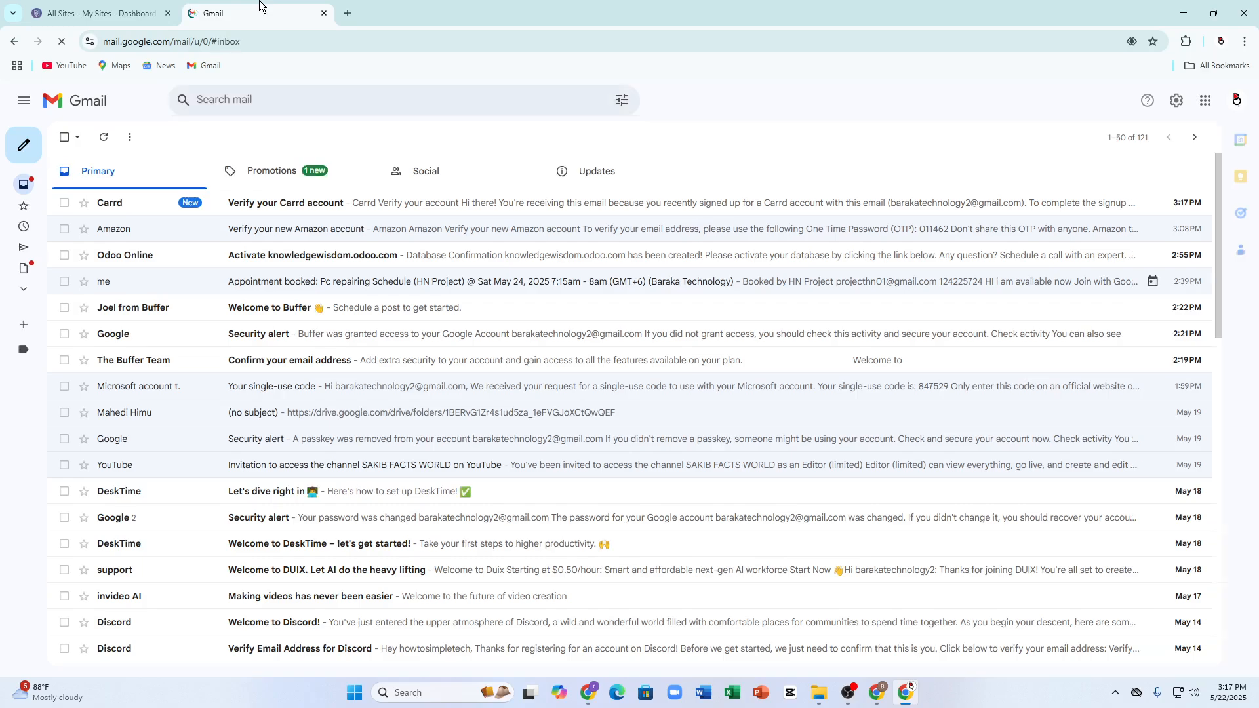
Open the Carrd verification email, follow its link and verify the account.
click(297, 199)
click(521, 610)
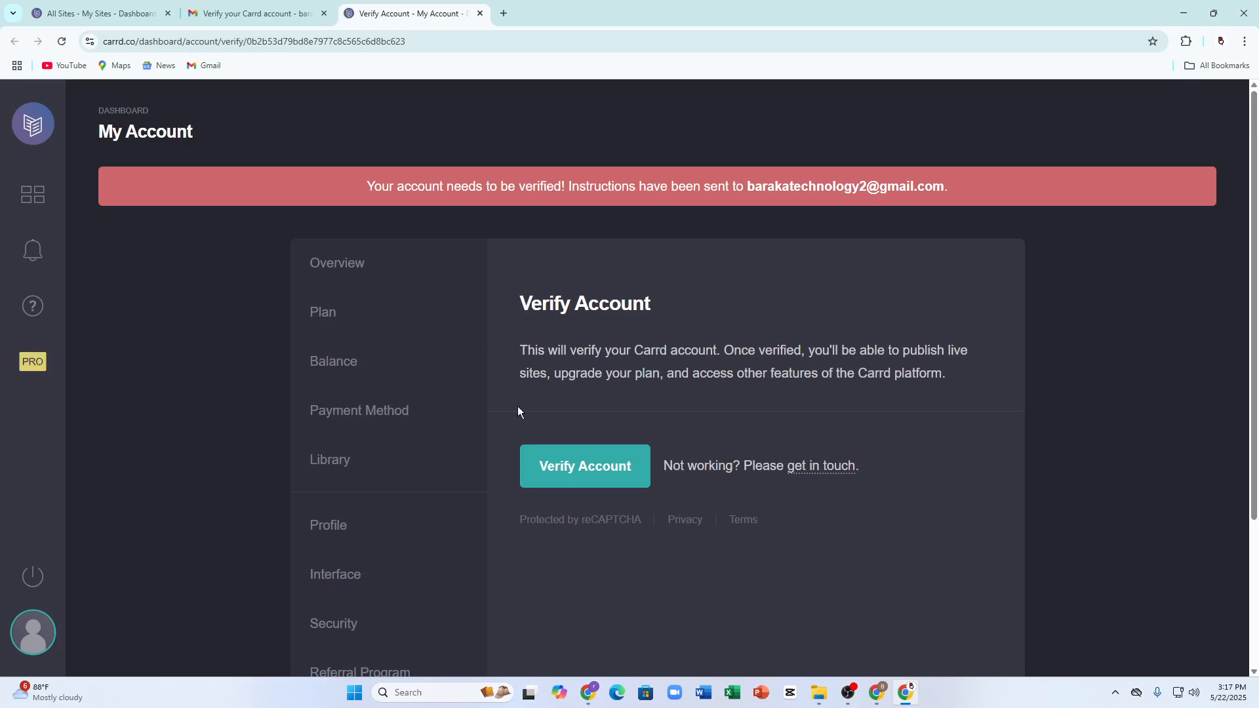
click(568, 473)
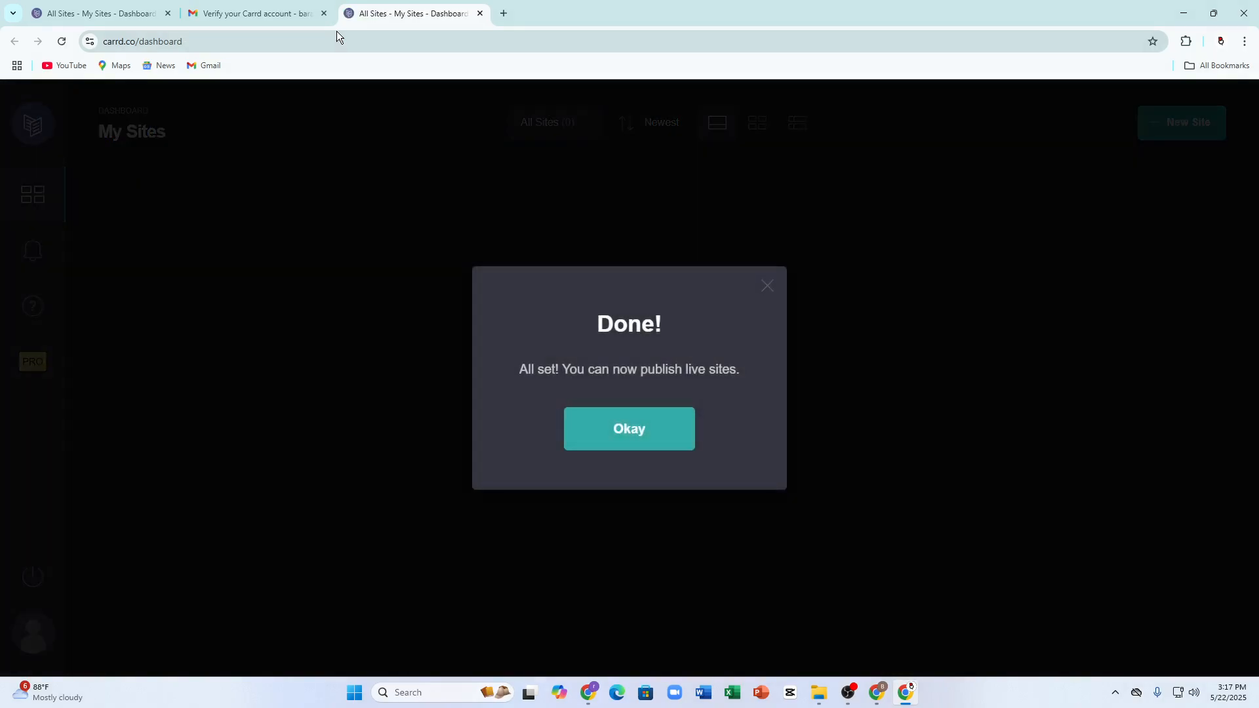
click(623, 430)
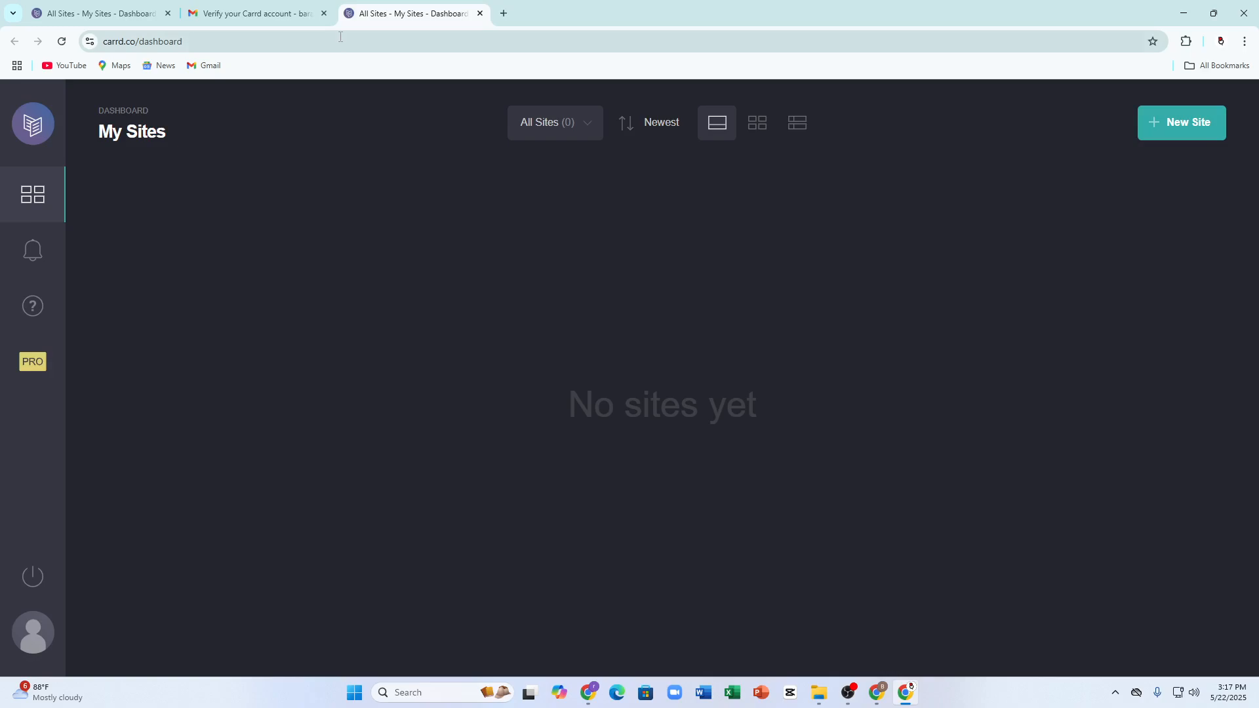
Close the Gmail tab and return to the My Sites dashboard of the verified account.
click(324, 14)
click(82, 8)
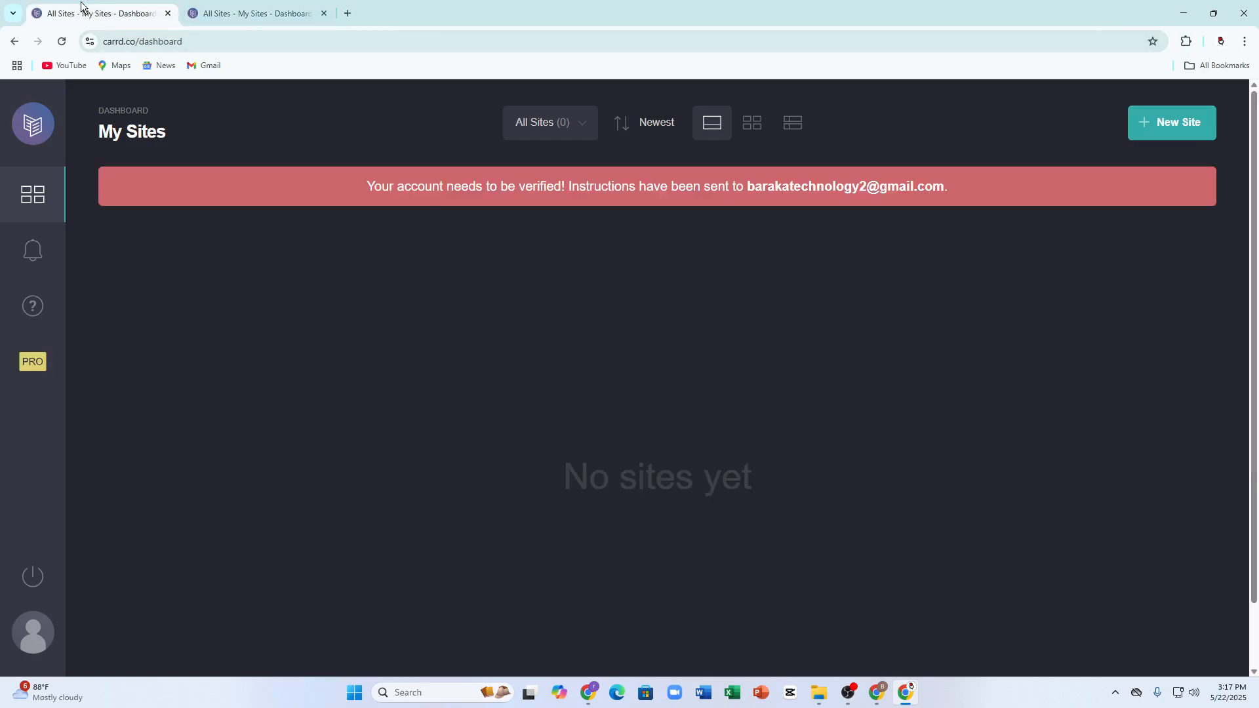
click(265, 3)
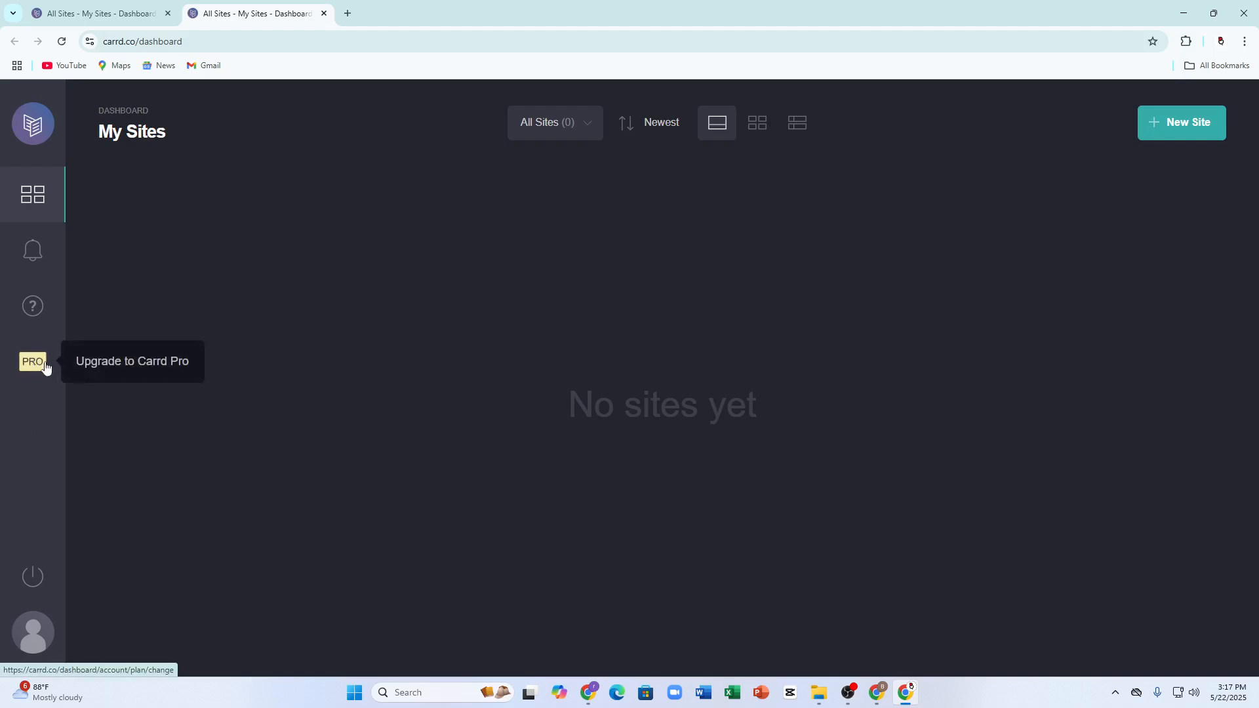
Start a new site and look through the gallery of default starting templates.
click(1186, 131)
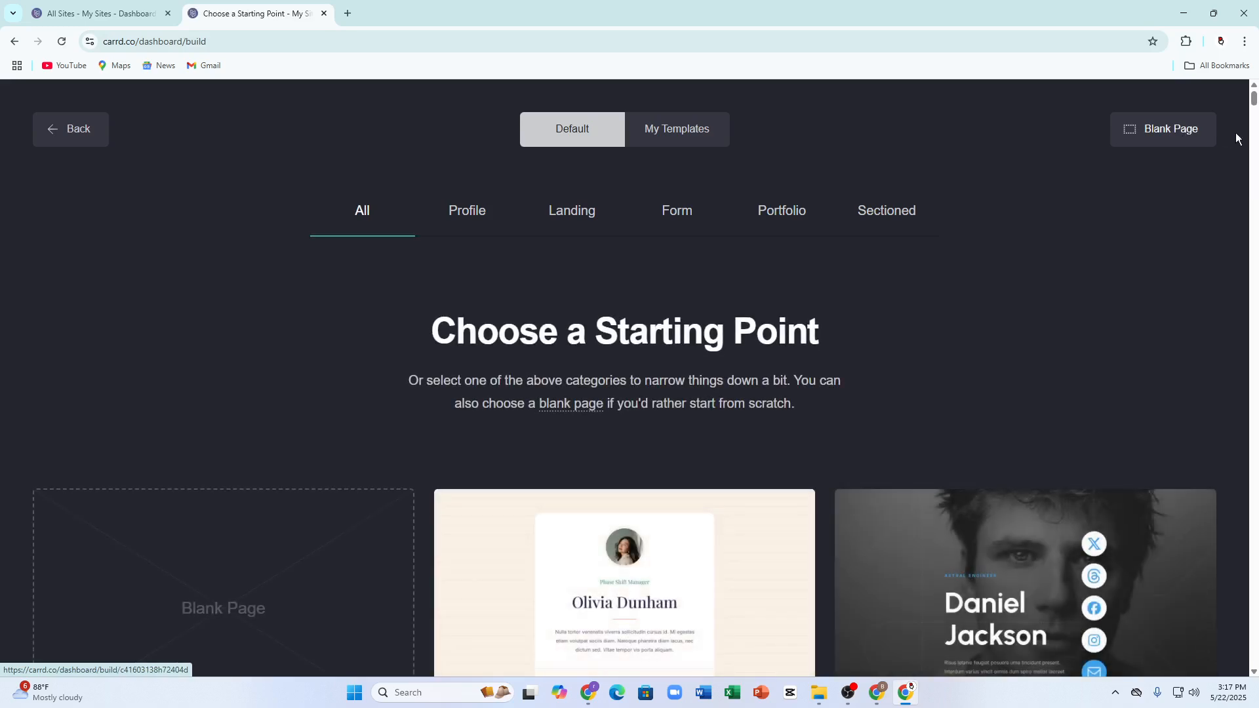
scroll(298, 366, down, 4)
scroll(405, 373, down, 8)
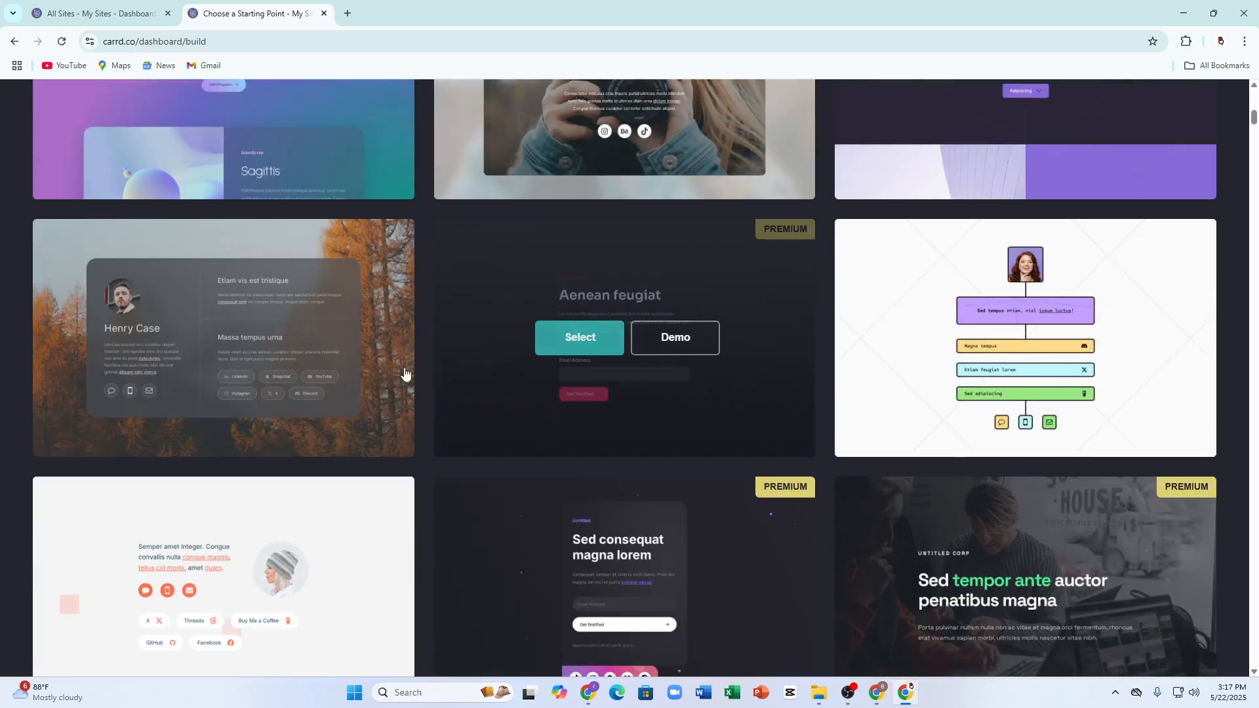
scroll(405, 374, down, 15)
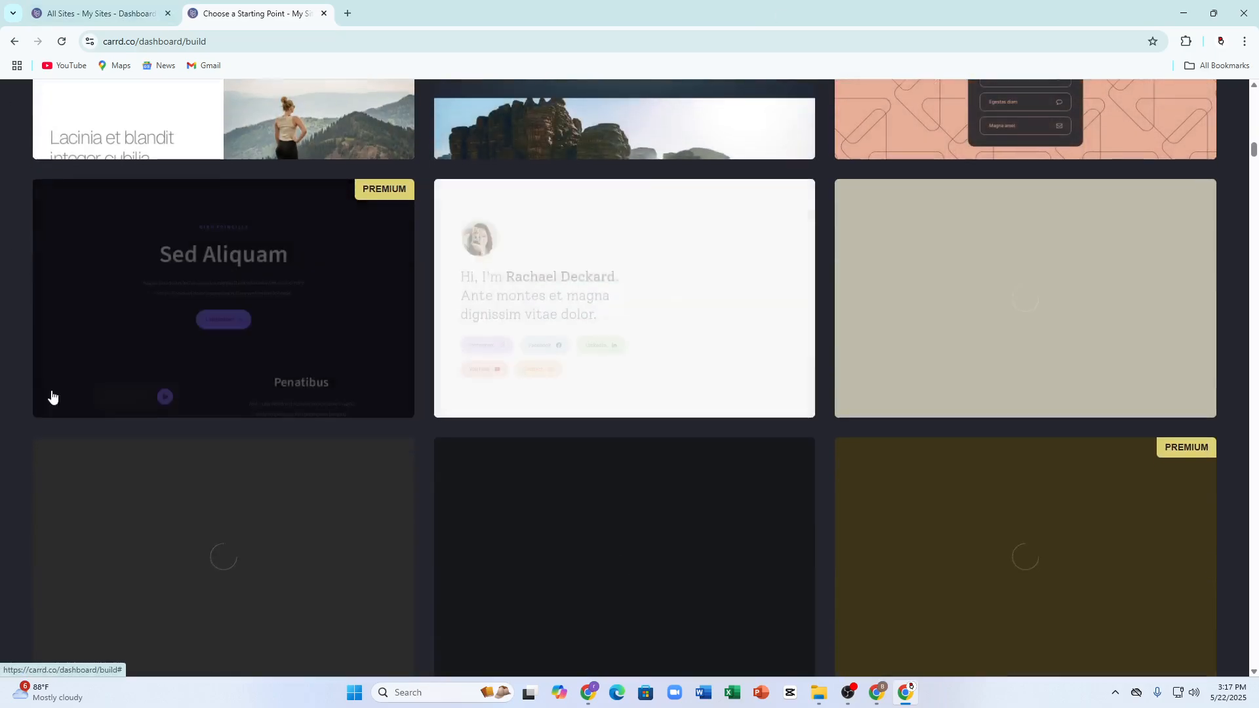
scroll(557, 420, down, 15)
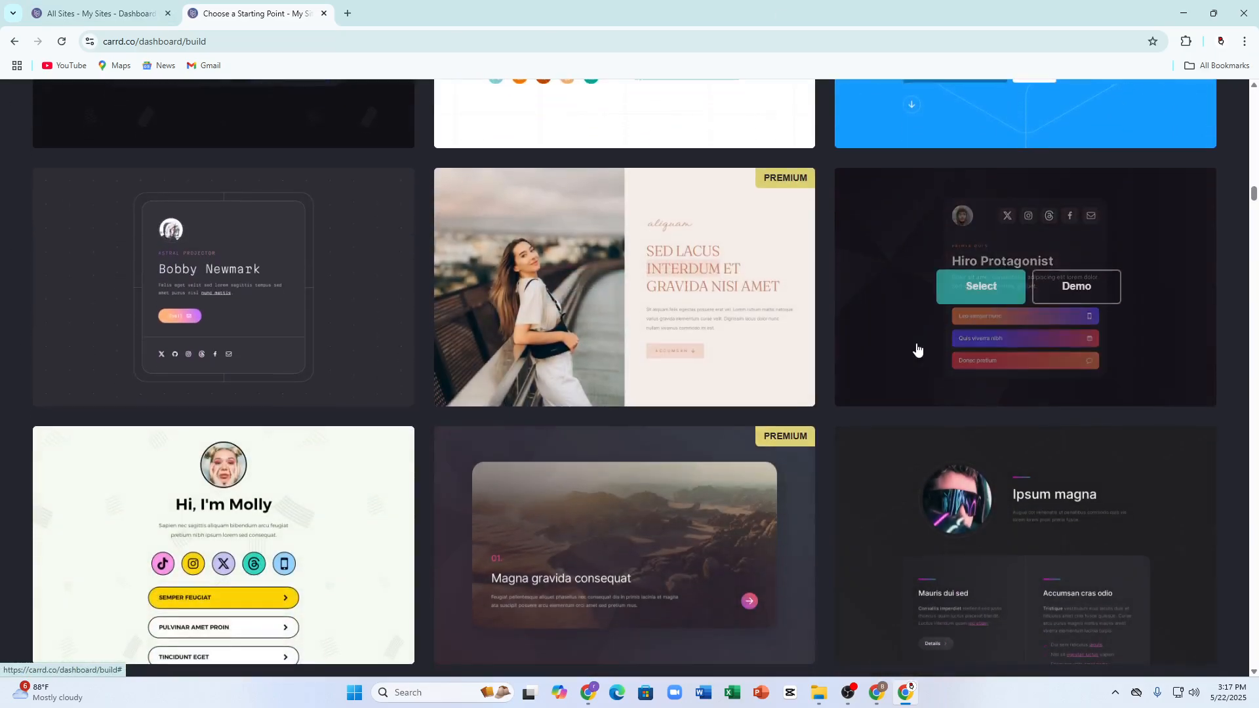
scroll(1119, 374, down, 10)
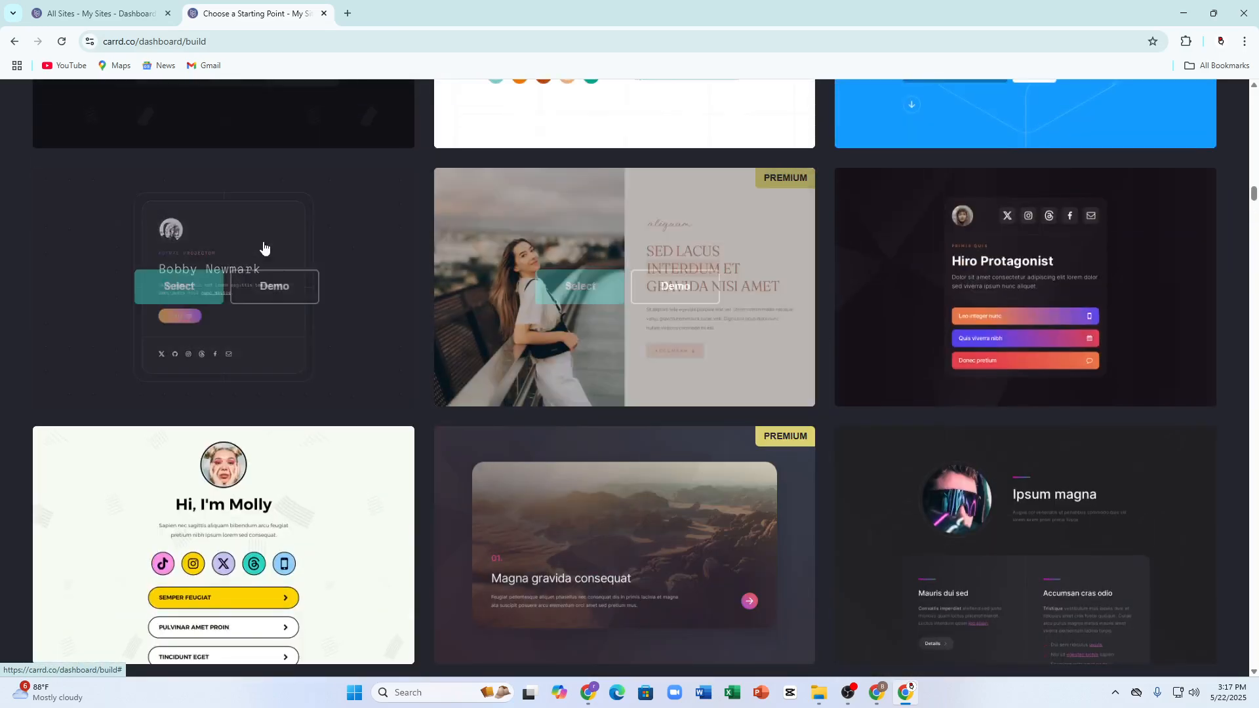
Load the dark framed profile template in the editor and return to the template gallery.
click(177, 284)
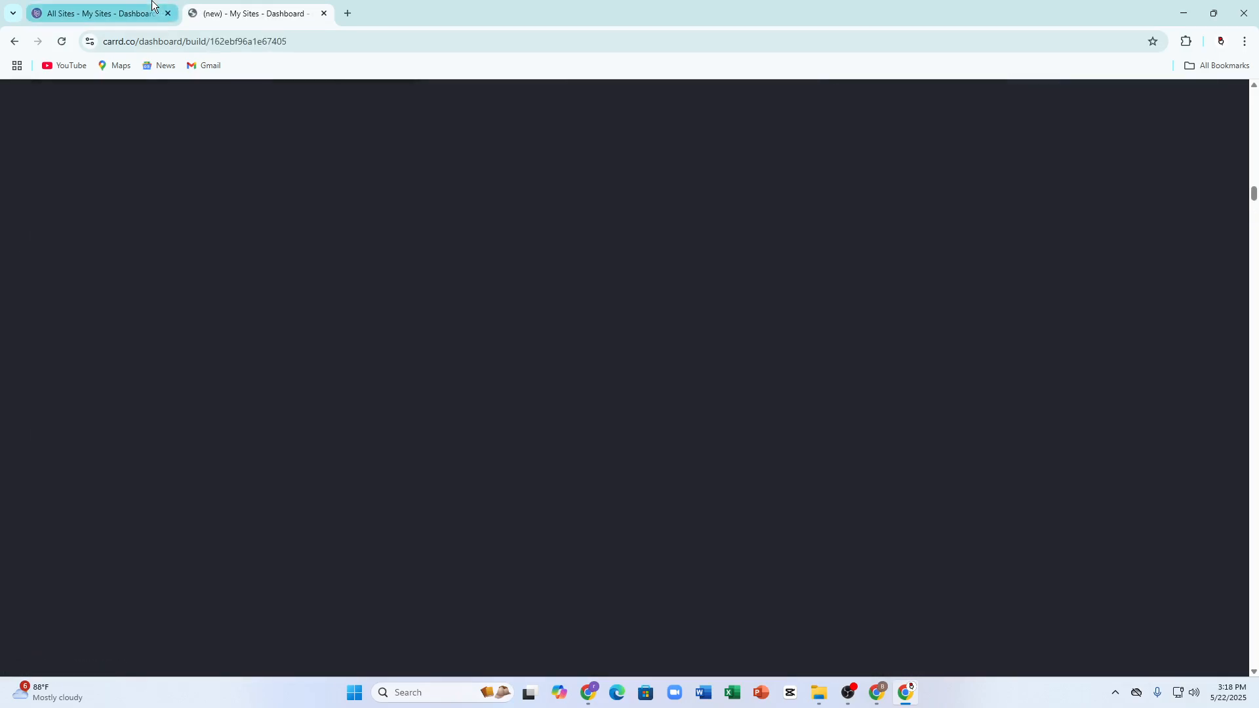
click(12, 43)
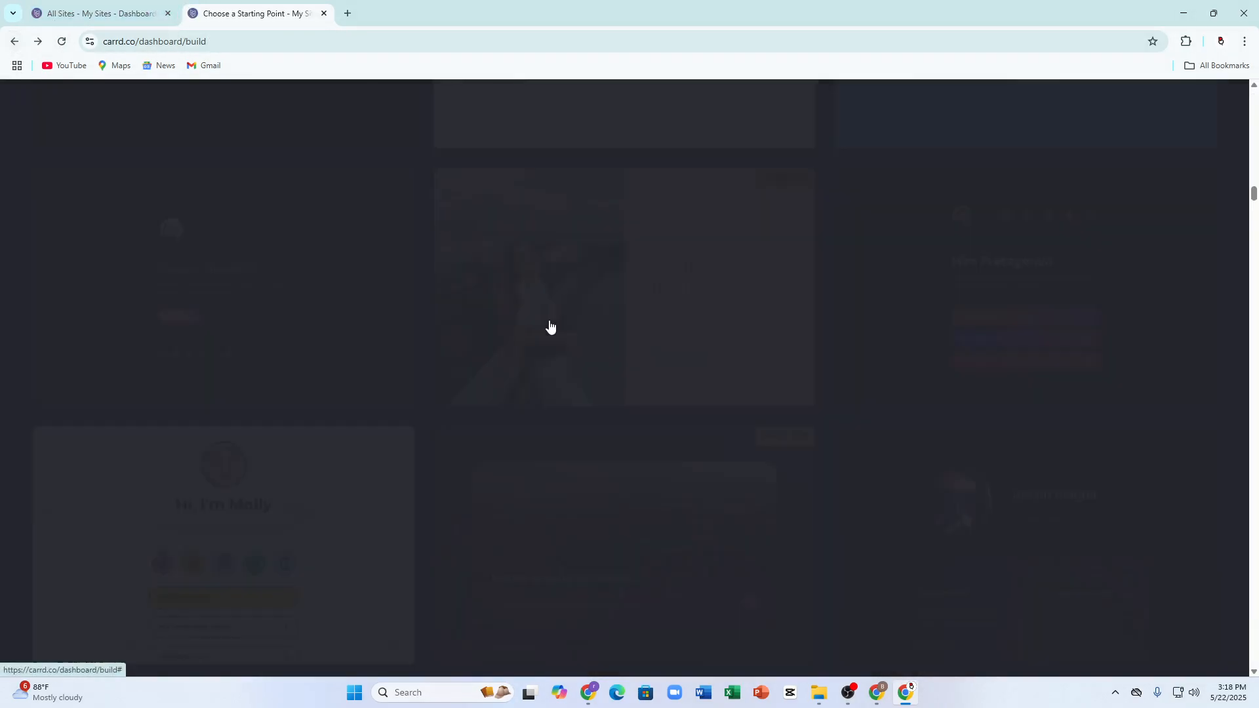
Load the Blank Page starting point, open its background settings, and return to the template gallery.
scroll(383, 340, up, 20)
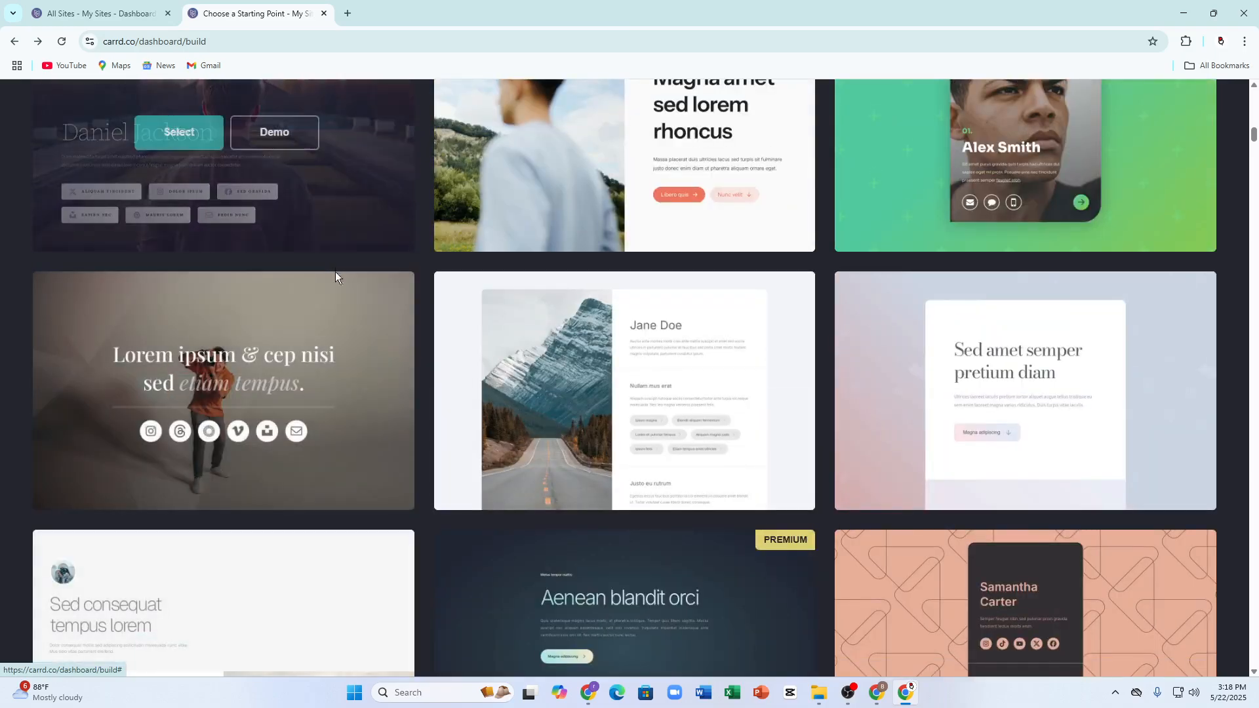
scroll(336, 309, up, 15)
scroll(324, 273, down, 2)
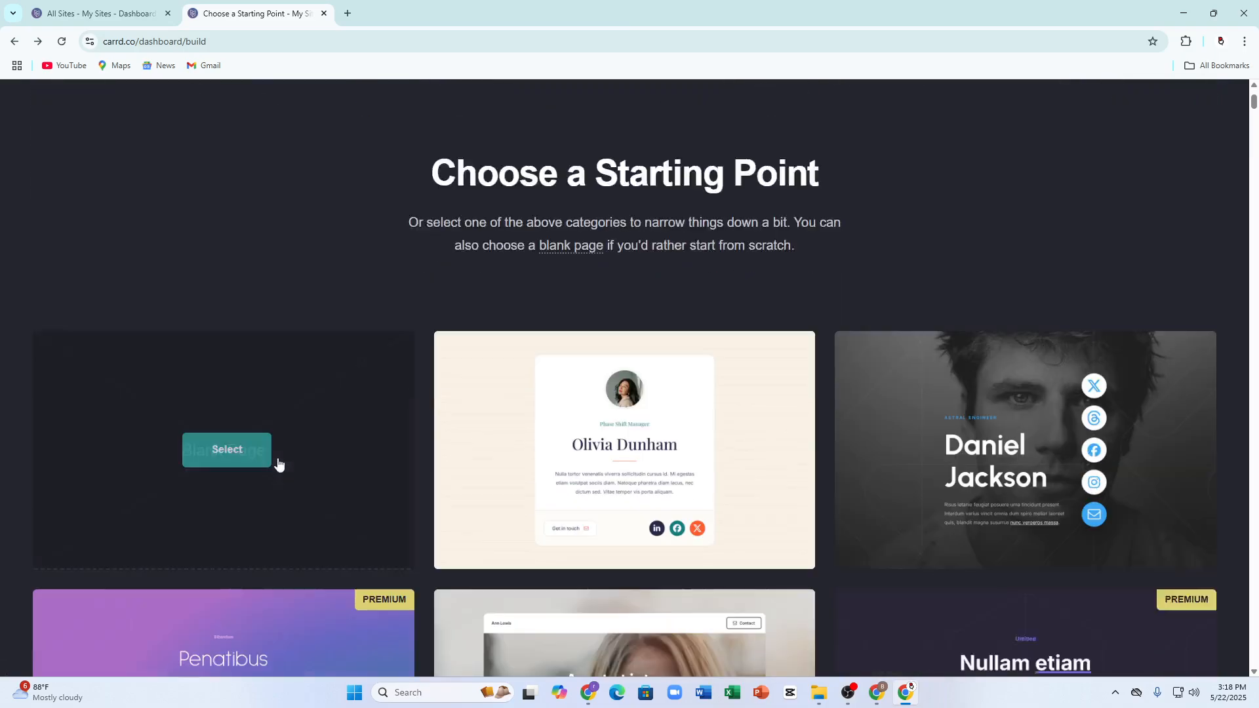
click(221, 411)
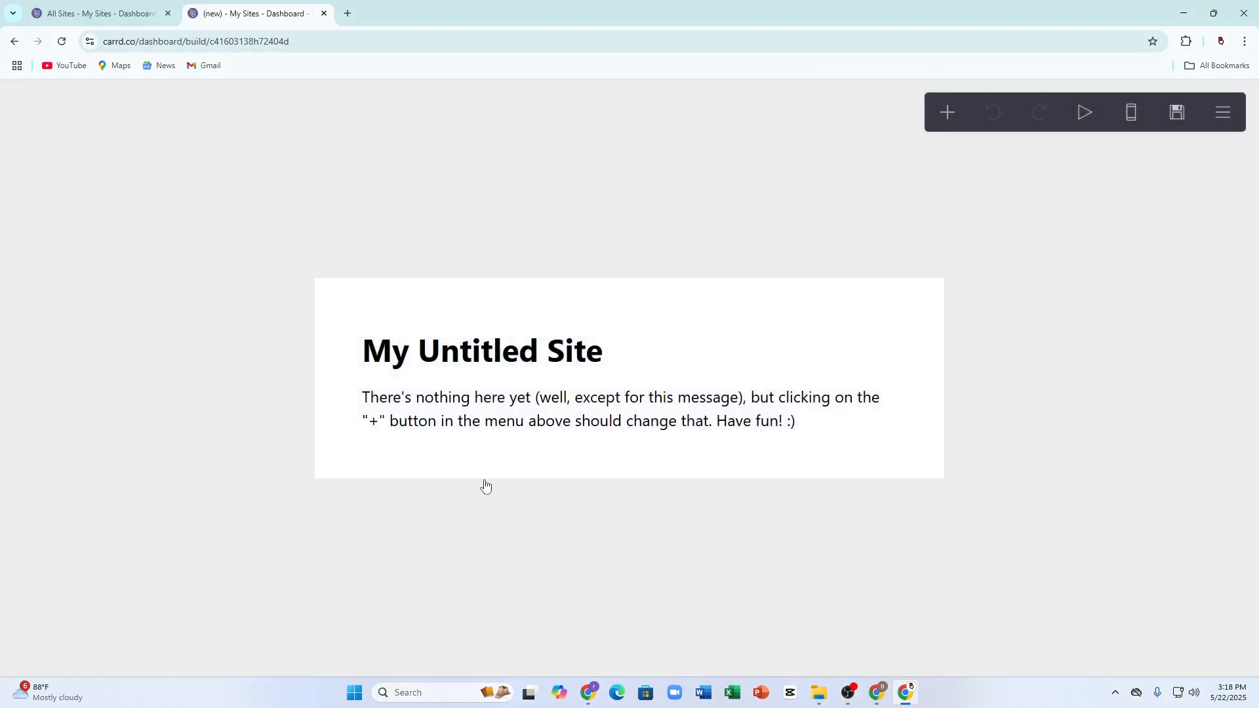
click(488, 418)
click(373, 222)
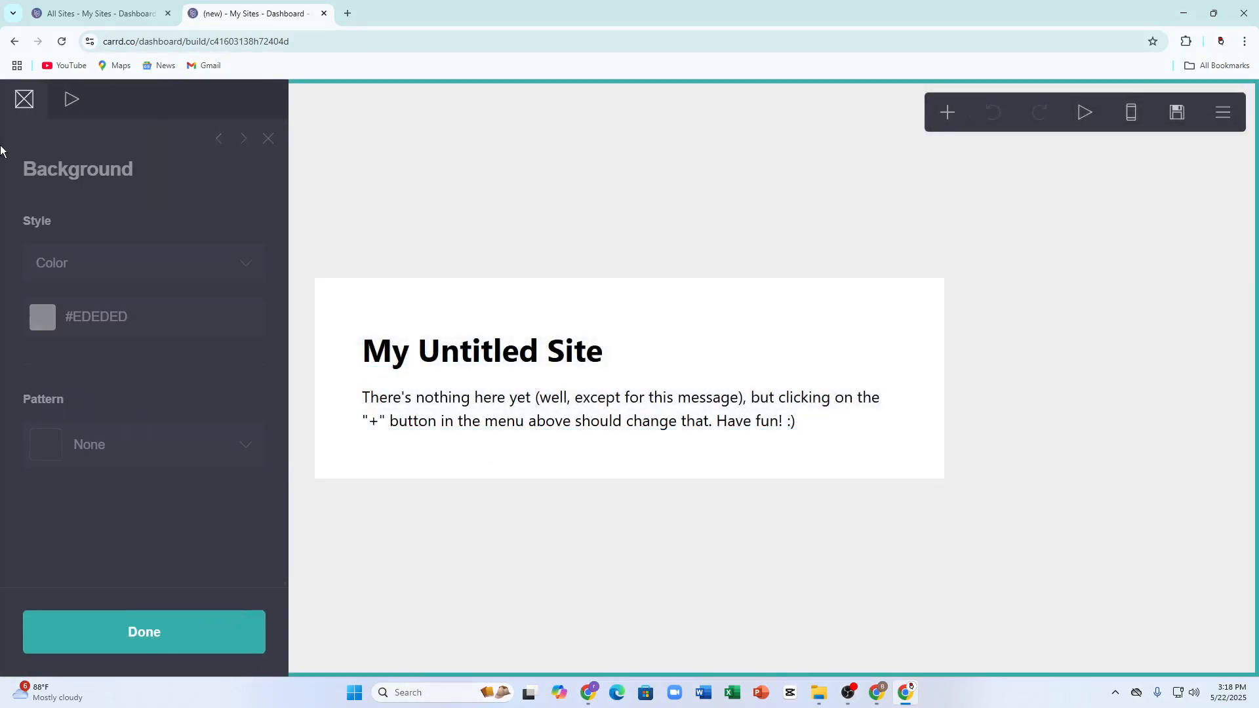
click(16, 41)
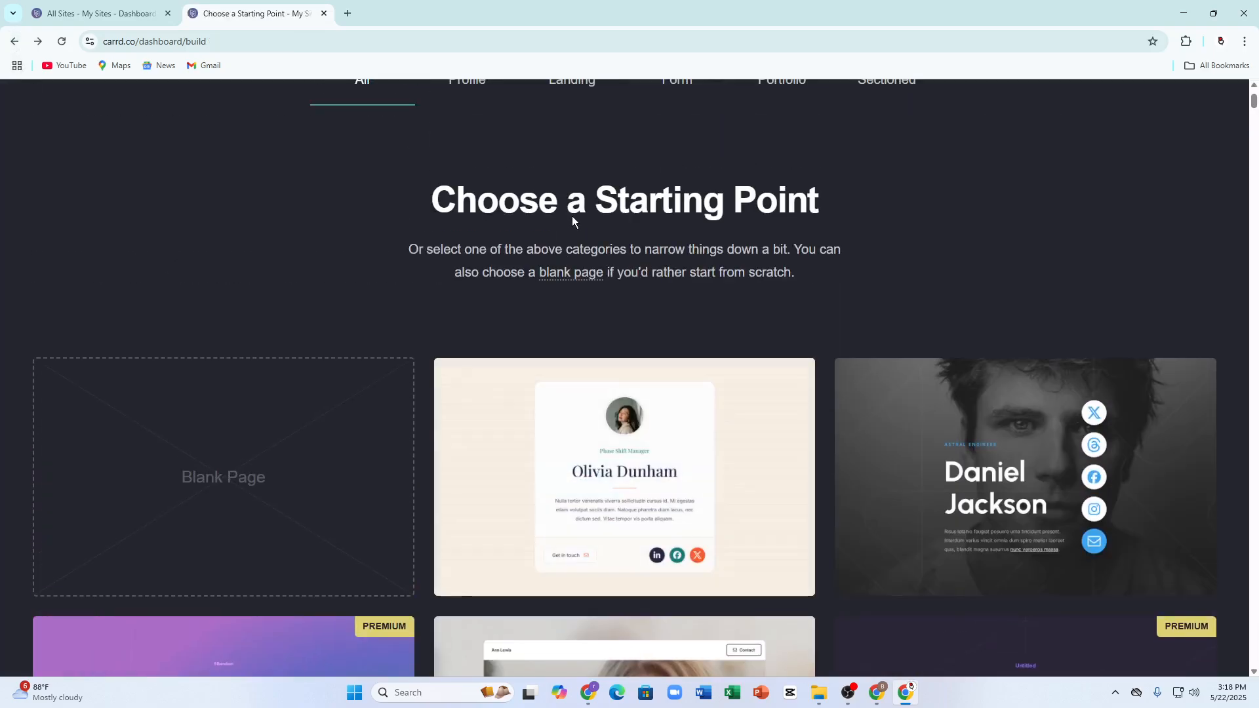
Browse the templates in the Profile and Landing categories.
scroll(557, 223, up, 2)
click(469, 217)
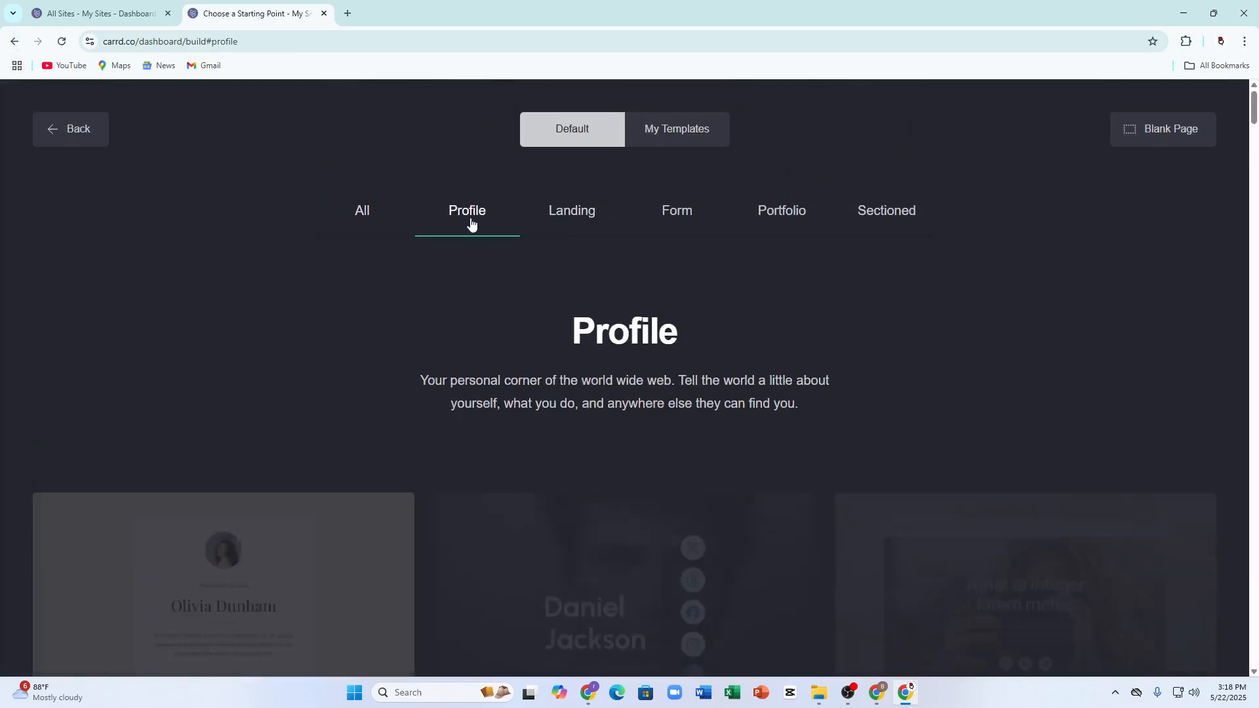
scroll(532, 506, down, 1)
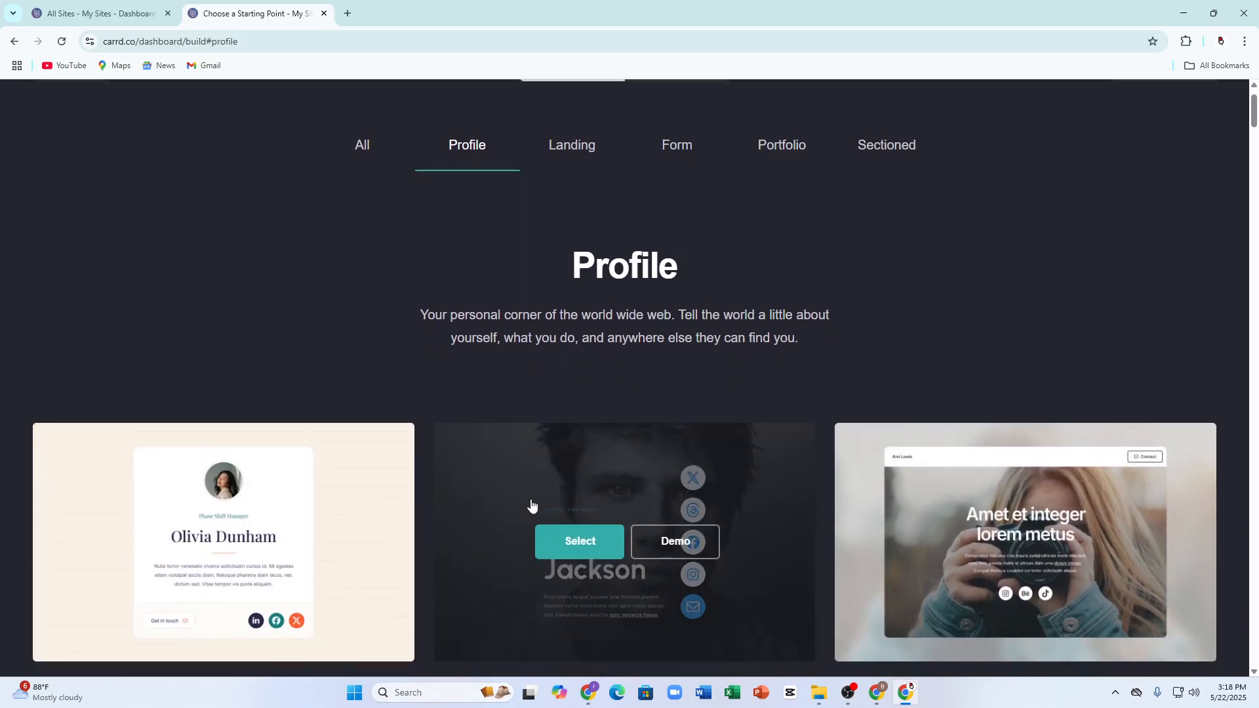
click(573, 164)
scroll(160, 580, down, 3)
scroll(700, 596, down, 2)
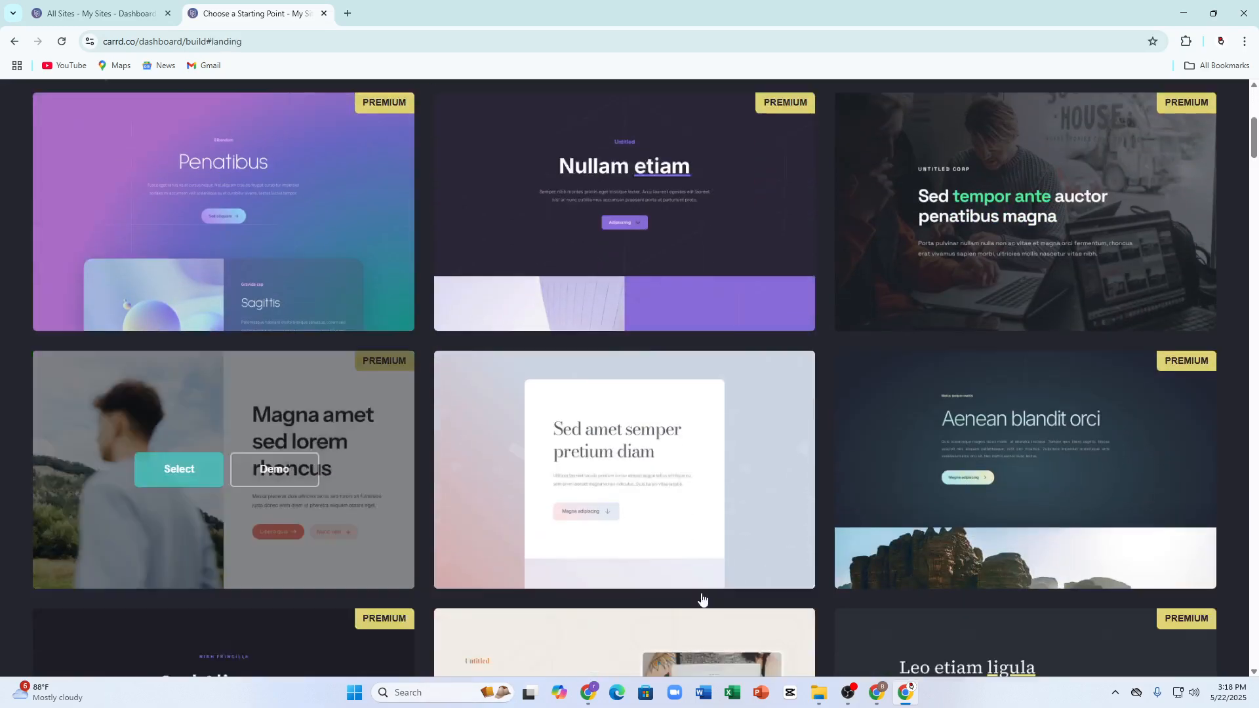
scroll(665, 494, up, 6)
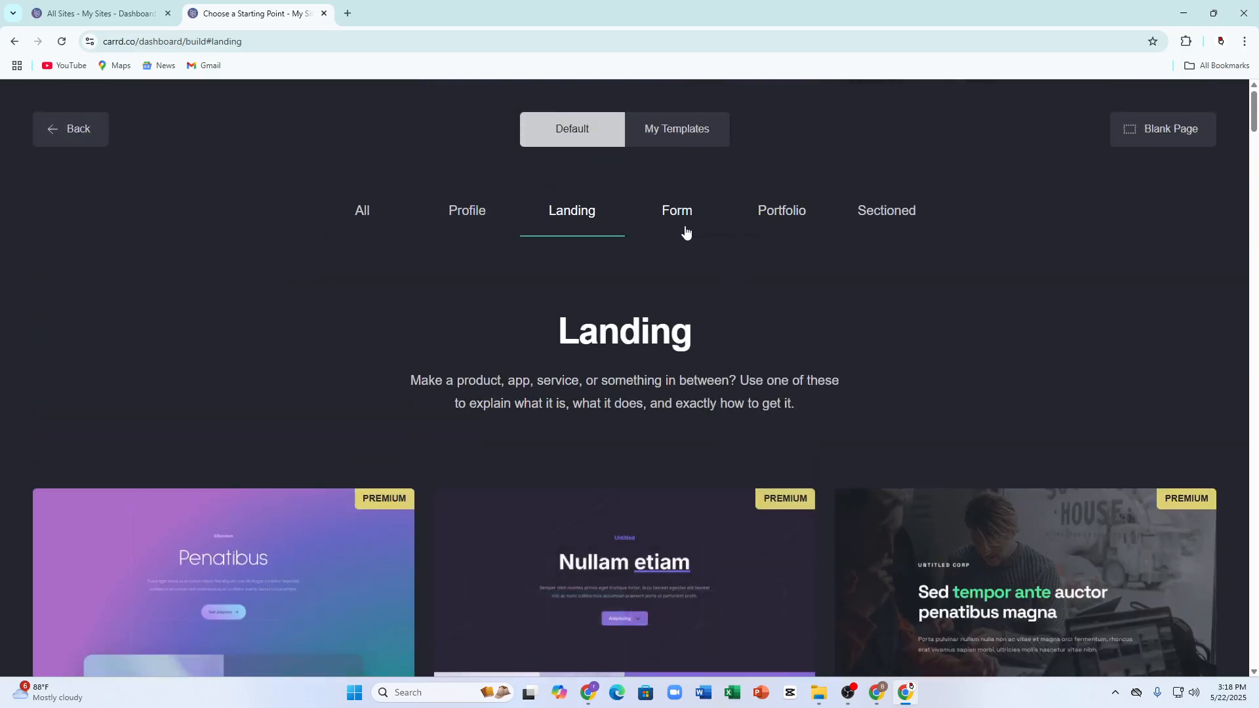
View the Portfolio and Sectioned template categories.
click(764, 216)
scroll(925, 284, down, 1)
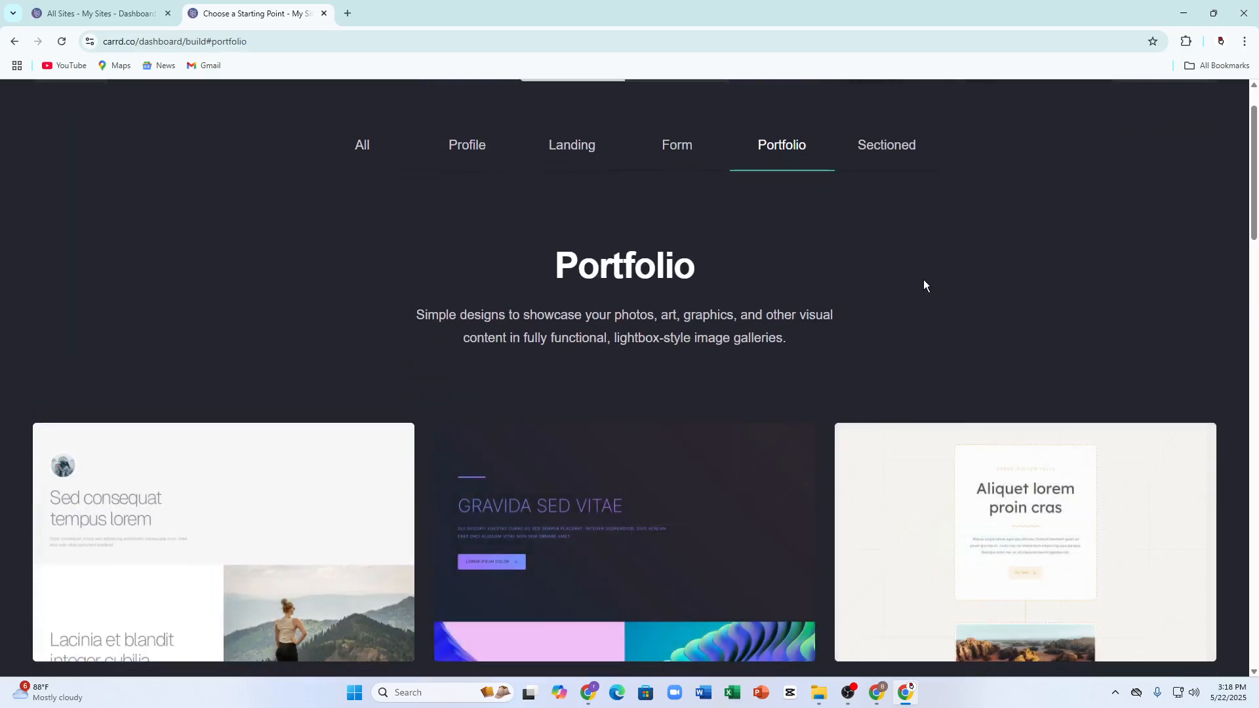
click(901, 156)
scroll(690, 390, up, 1)
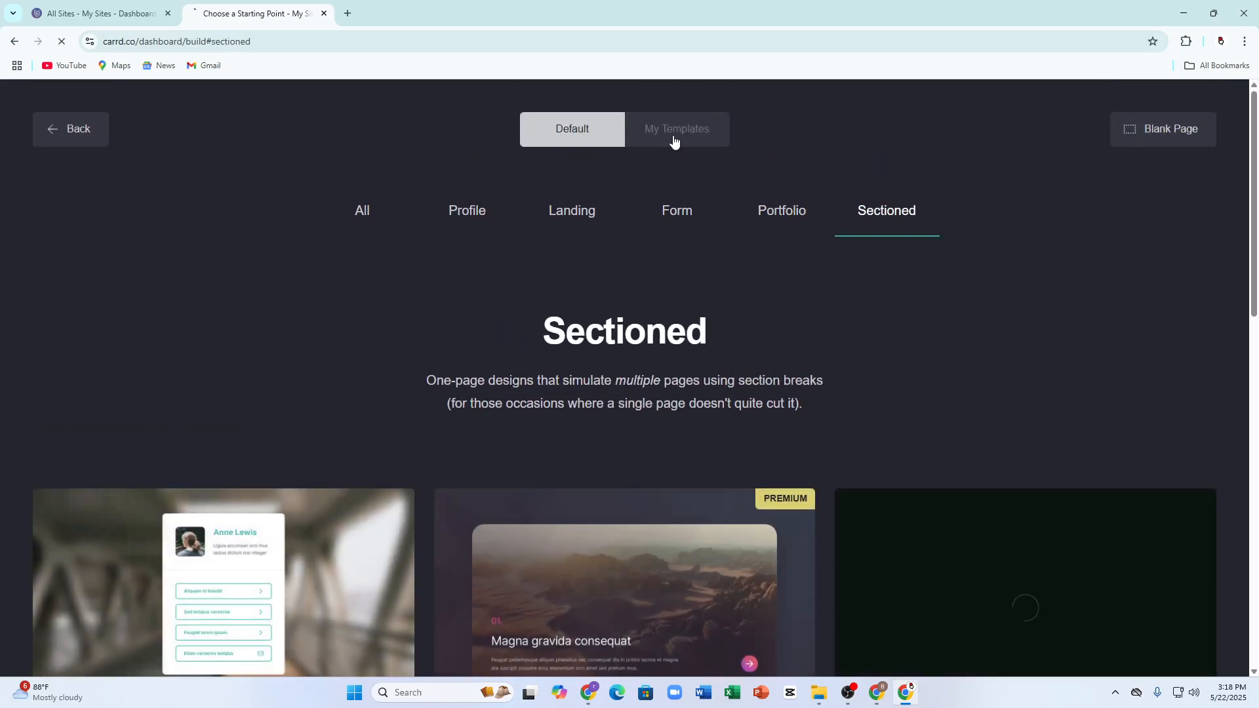
Check the My Templates collection and return to the full list of default templates.
click(673, 140)
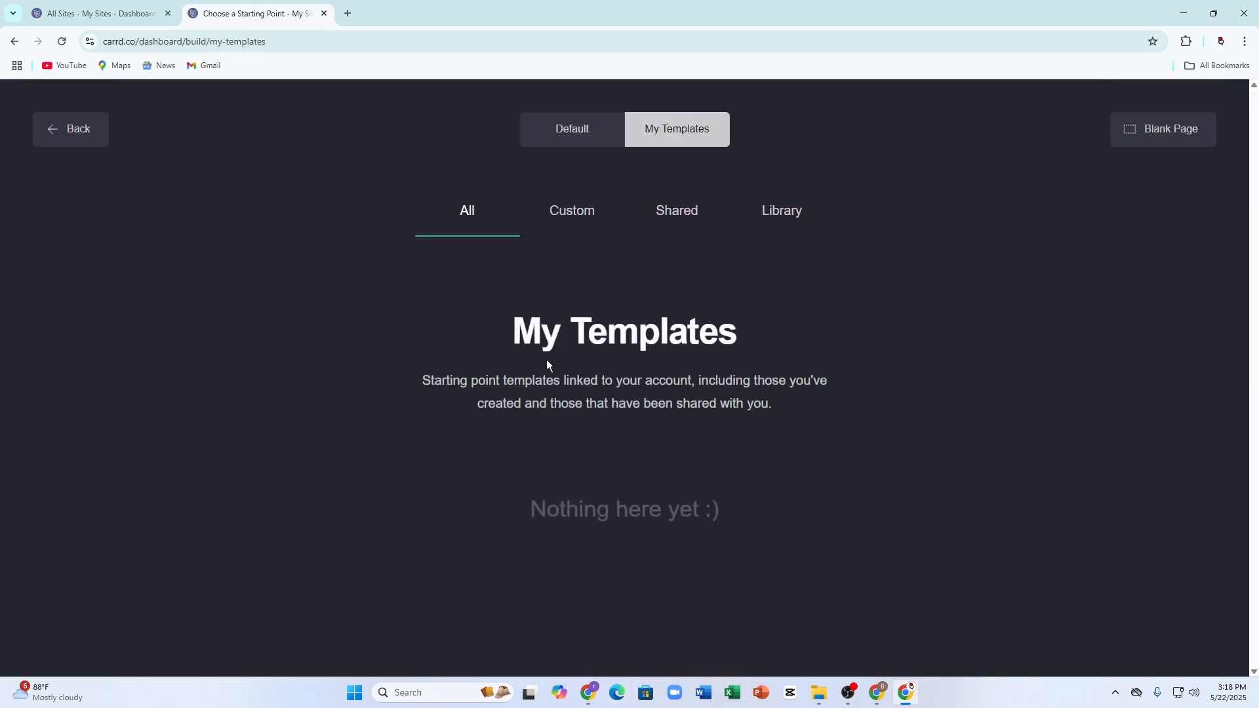
drag(512, 331, 662, 467)
click(474, 88)
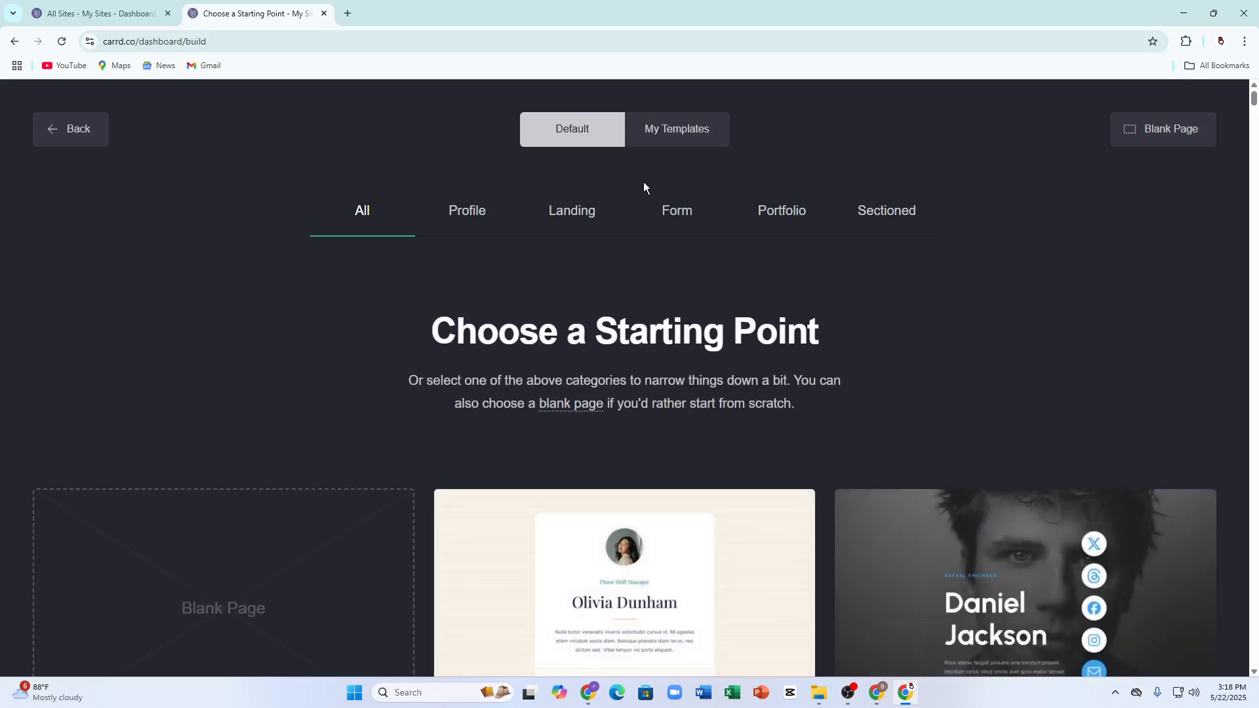
Try to select the premium "Aenean feugiat" email-signup template and decline the Pro trial offer.
scroll(635, 368, down, 4)
mouse_move(804, 354)
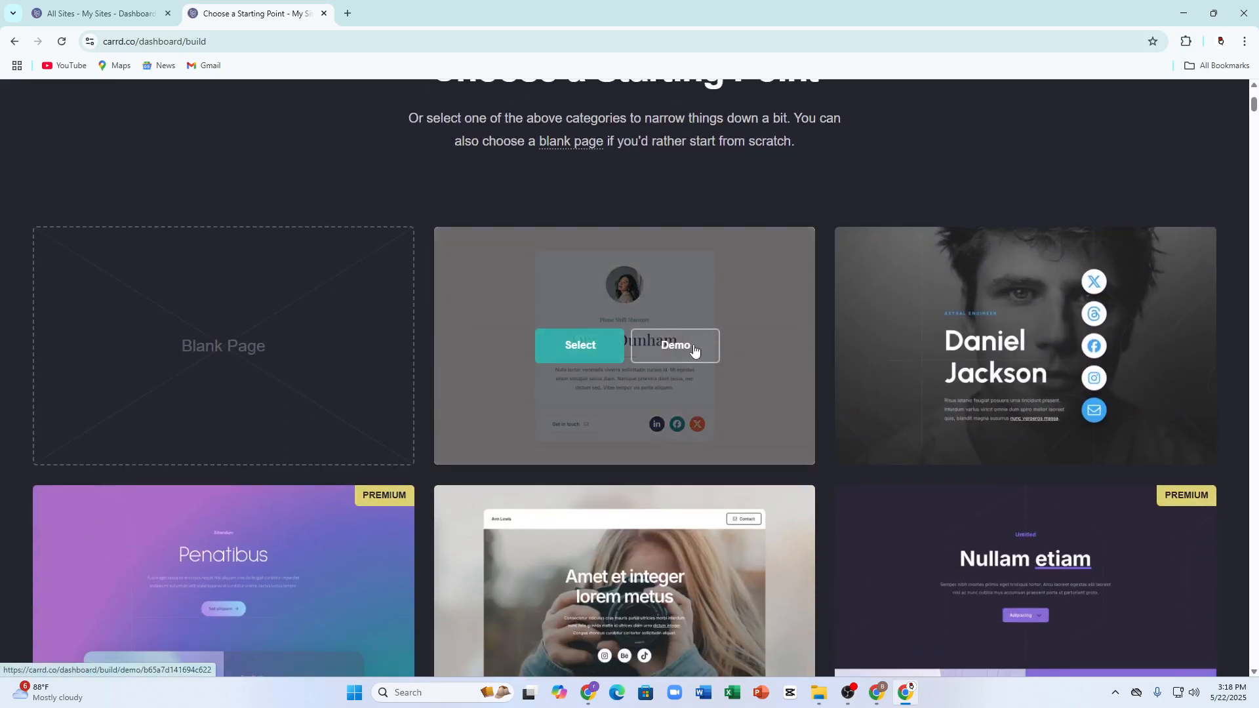
scroll(682, 197, up, 4)
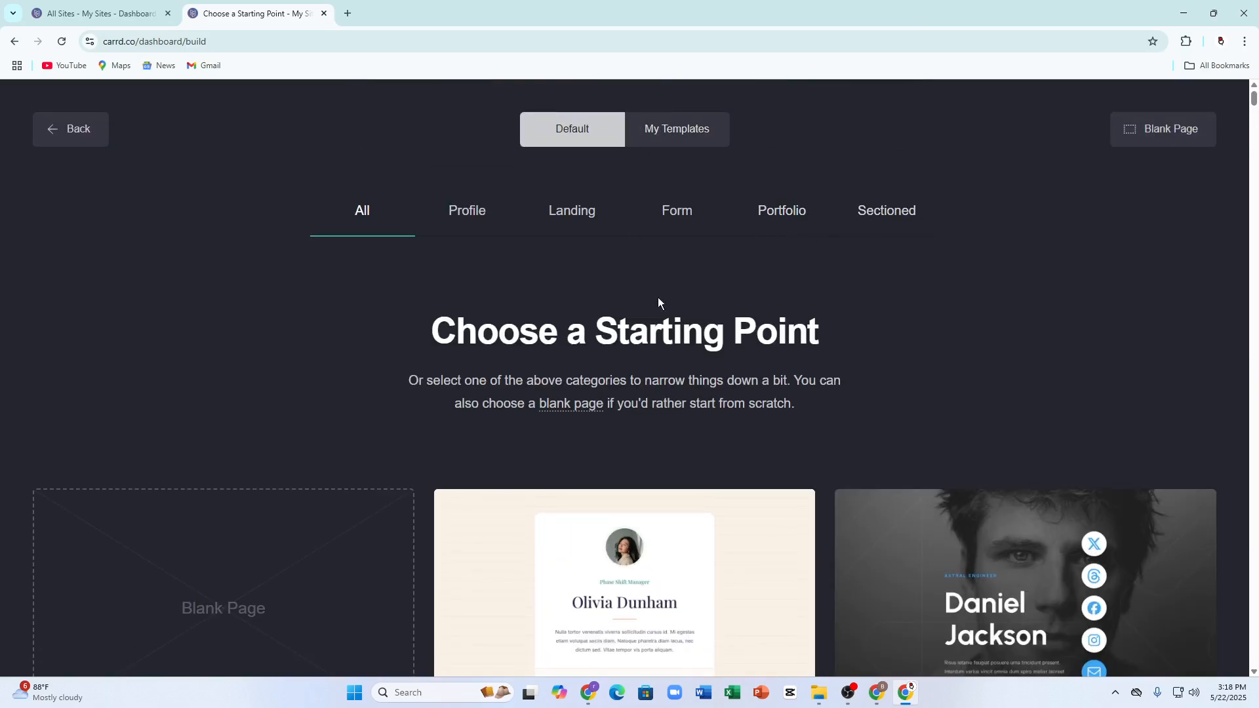
scroll(658, 303, down, 10)
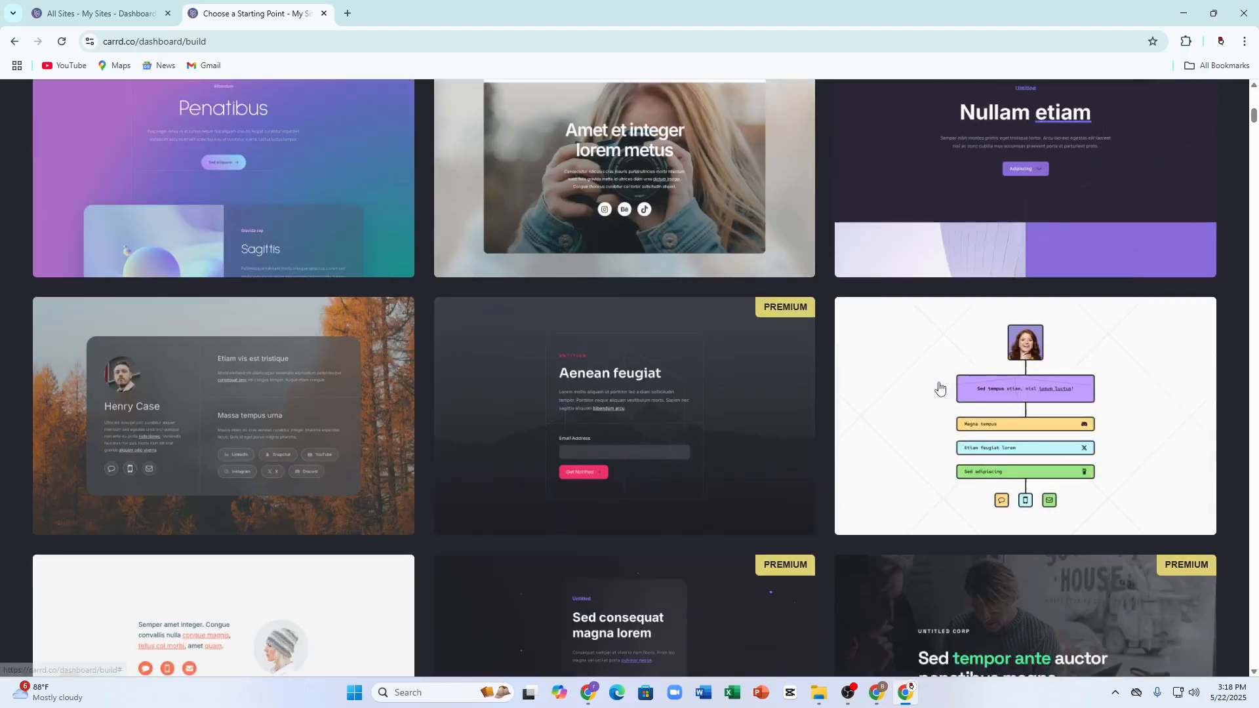
scroll(721, 394, down, 1)
mouse_move(562, 367)
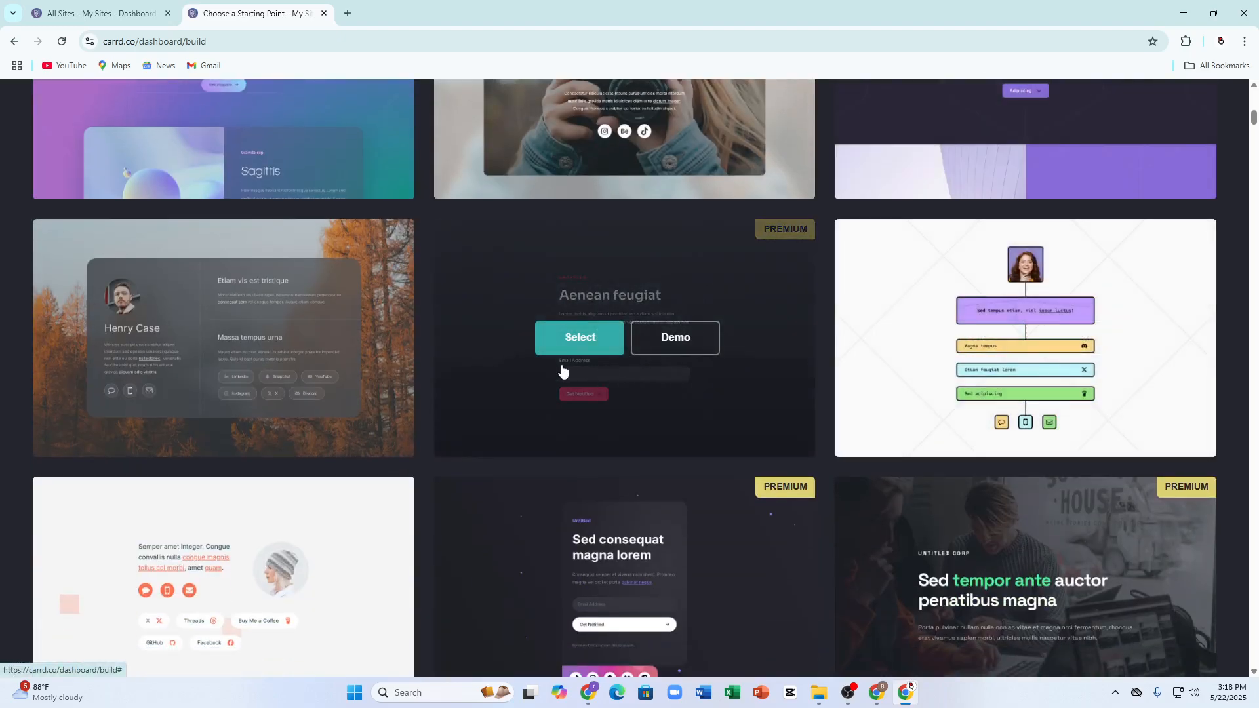
click(585, 336)
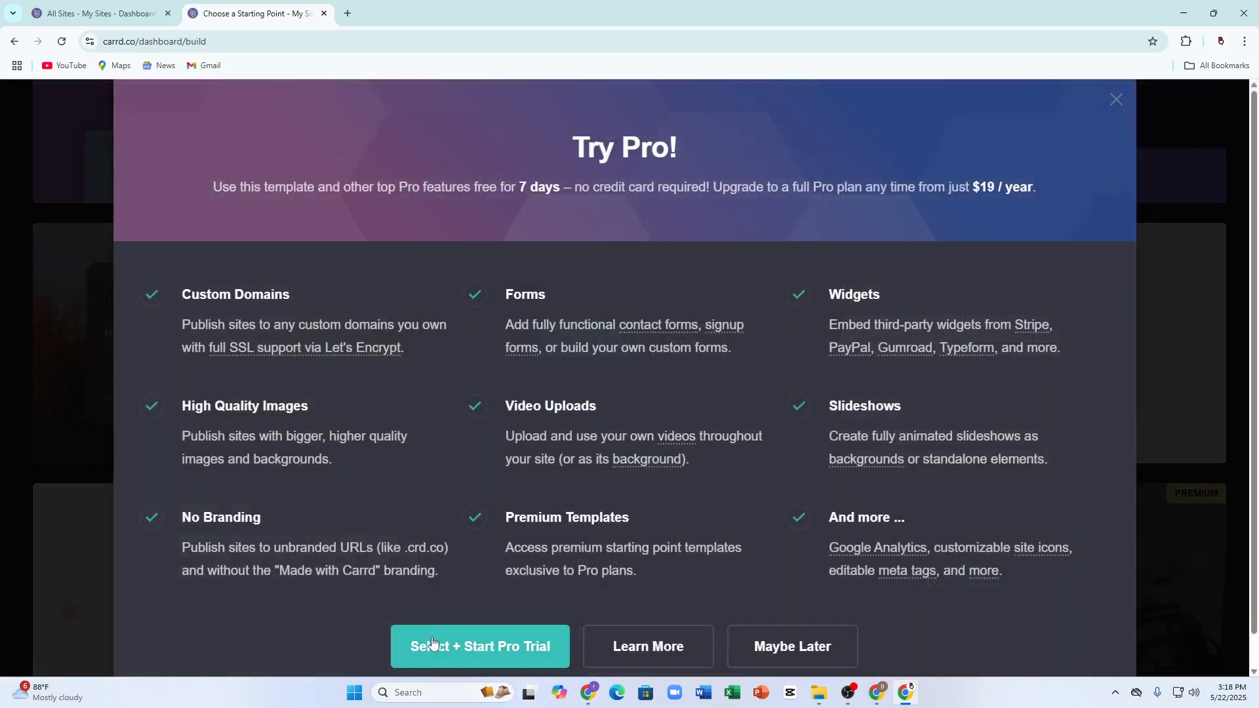
click(784, 648)
Find and select the free dark profile template with the Work, About and Contact buttons.
scroll(785, 591, down, 15)
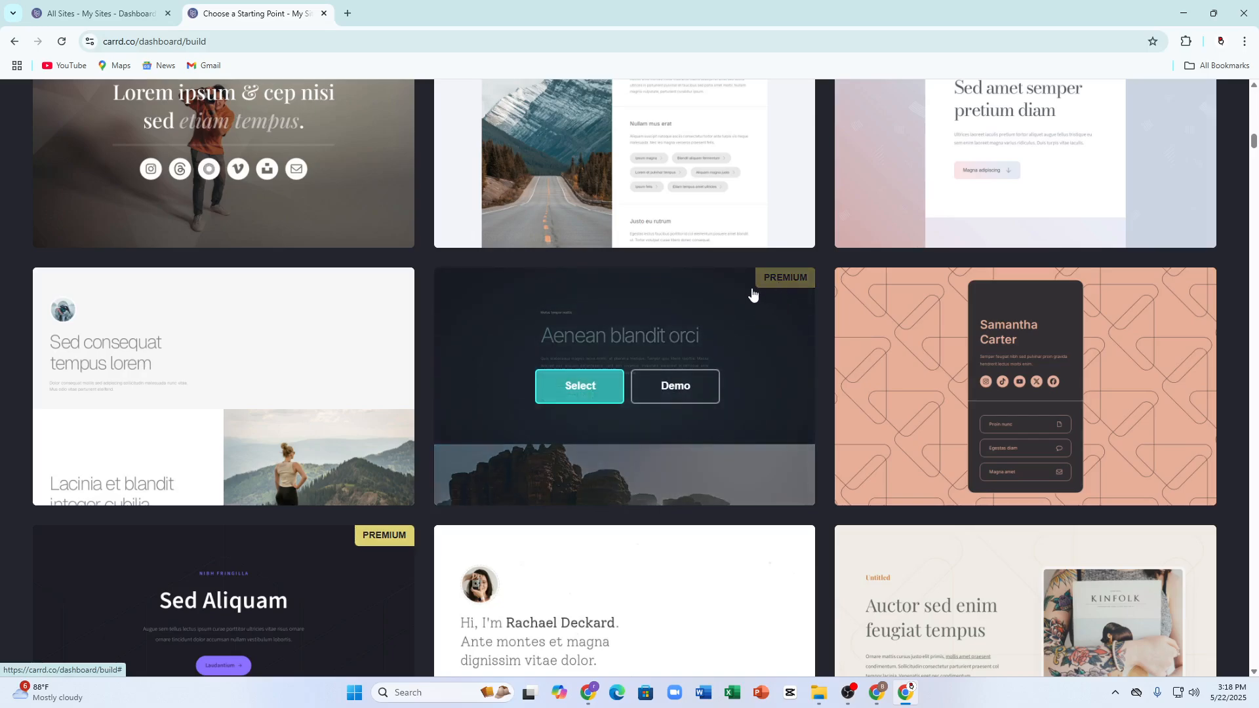
scroll(643, 435, down, 4)
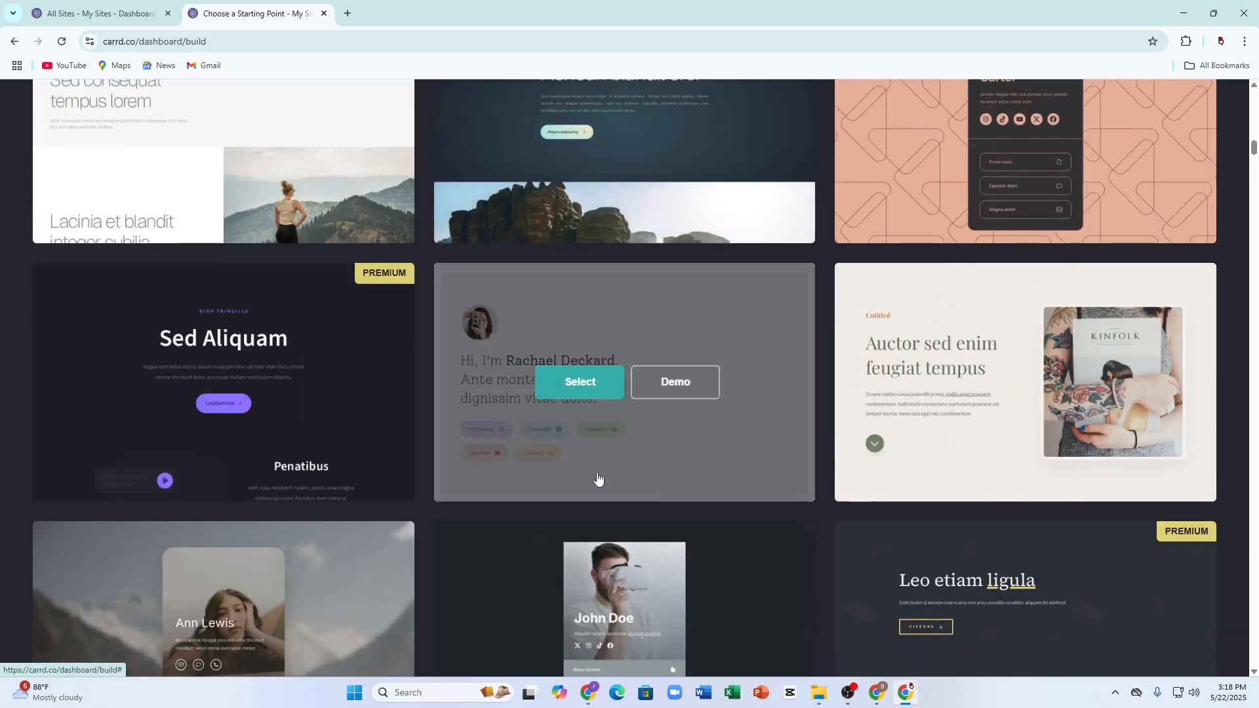
scroll(649, 495, down, 4)
scroll(253, 417, down, 5)
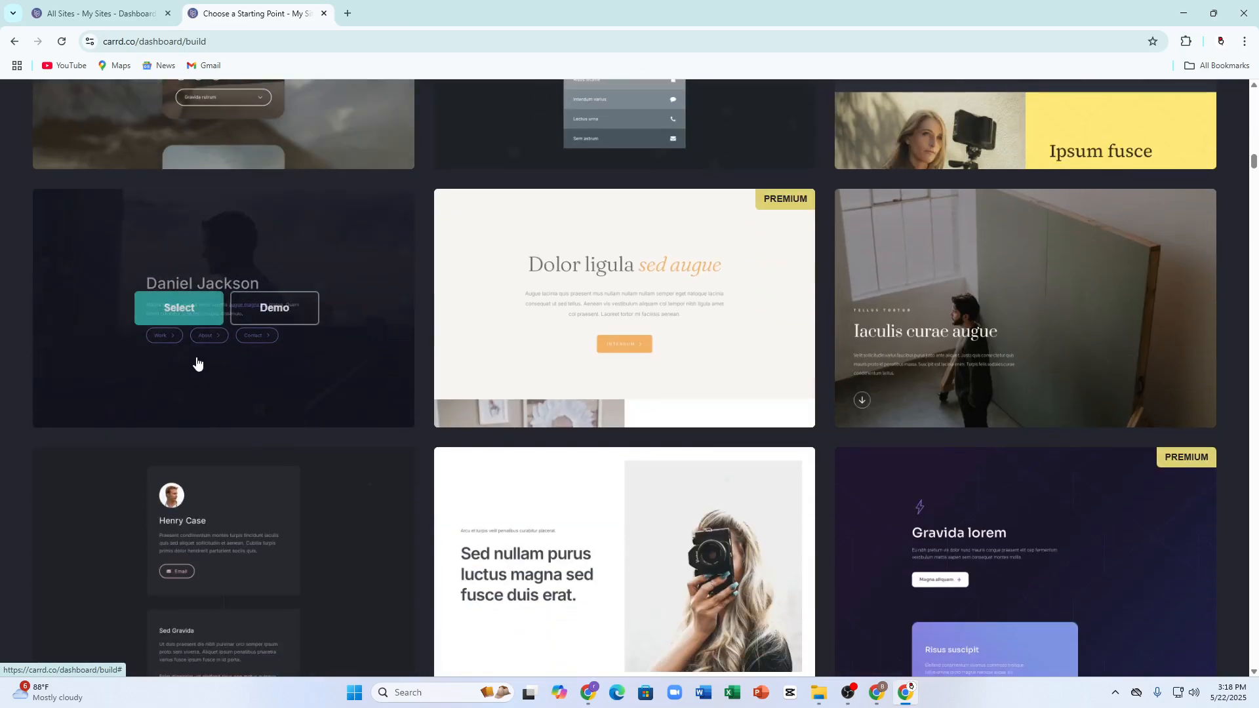
click(175, 321)
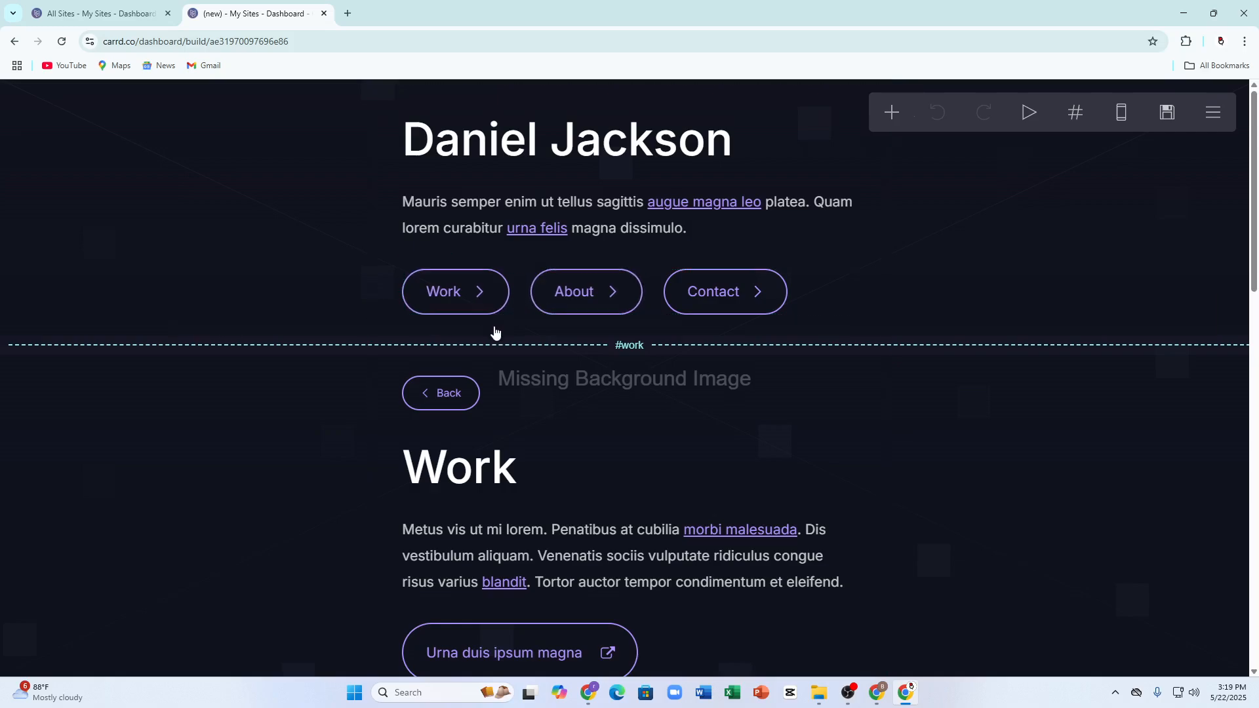
Replace the intro paragraph under the page's name heading with "mnxcnmxcnvmnvm,cfvmb m".
click(464, 220)
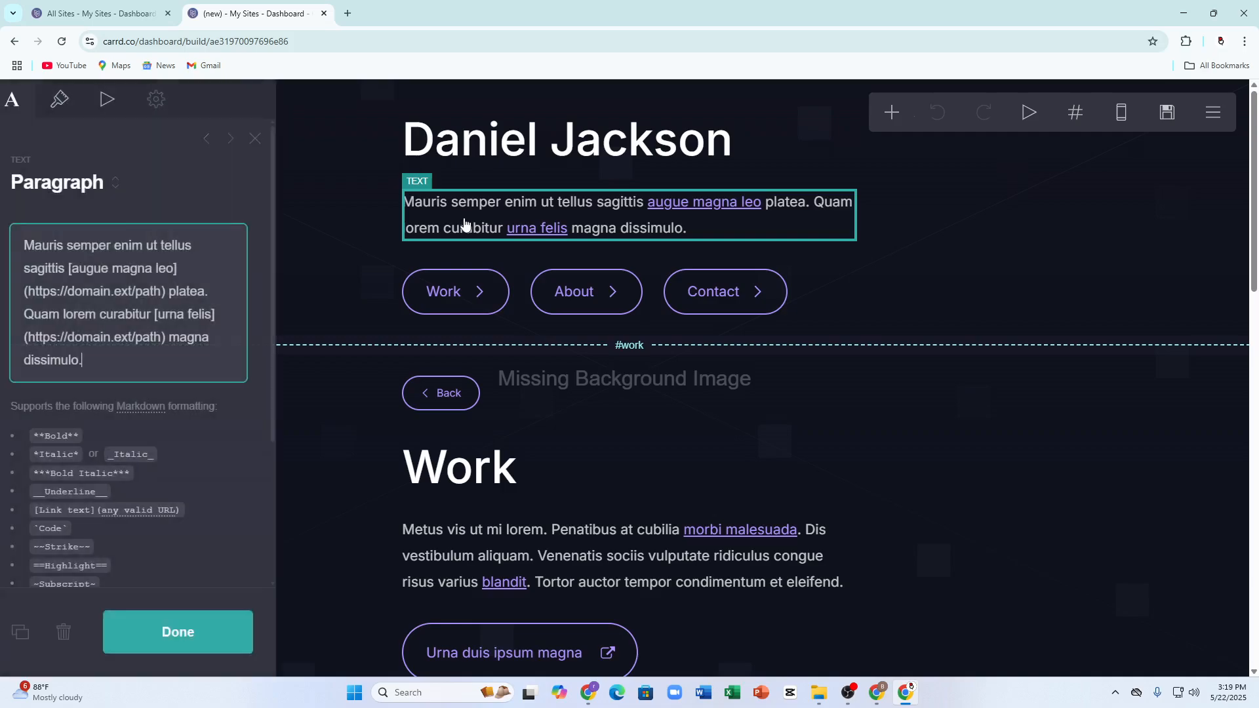
key(ctrl+a)
key(BackSpace)
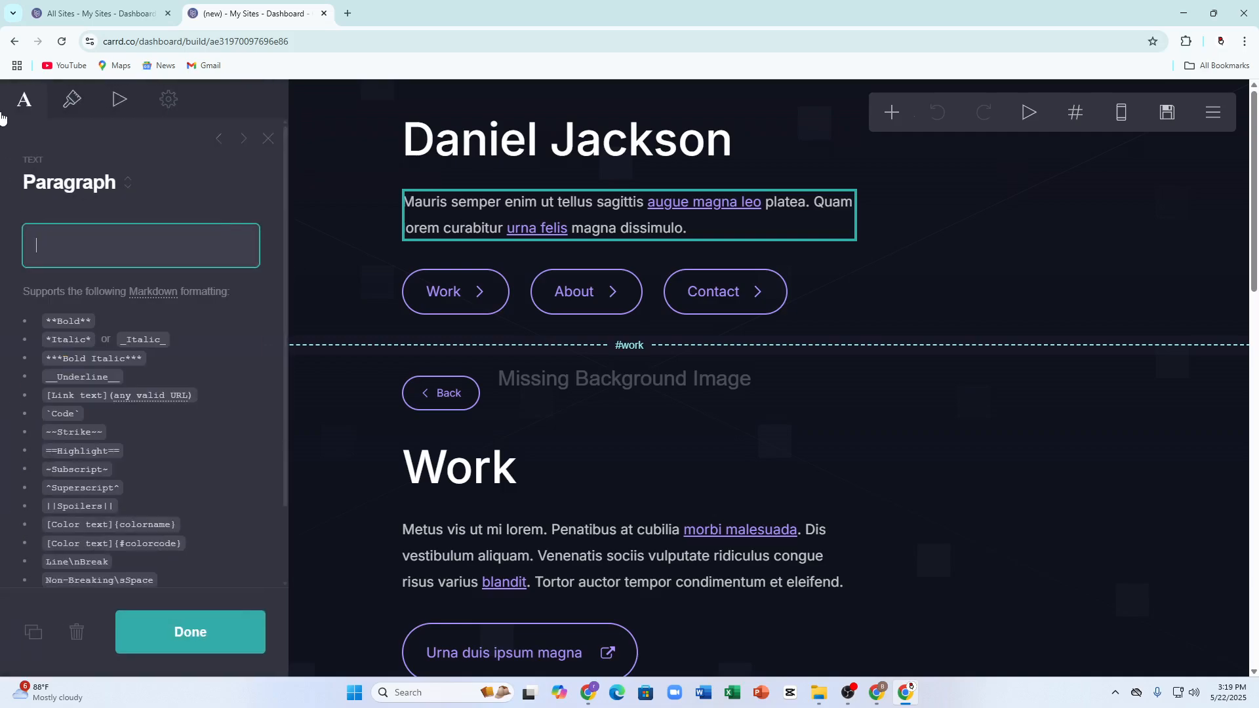
text(mnxcnmxcnvm)
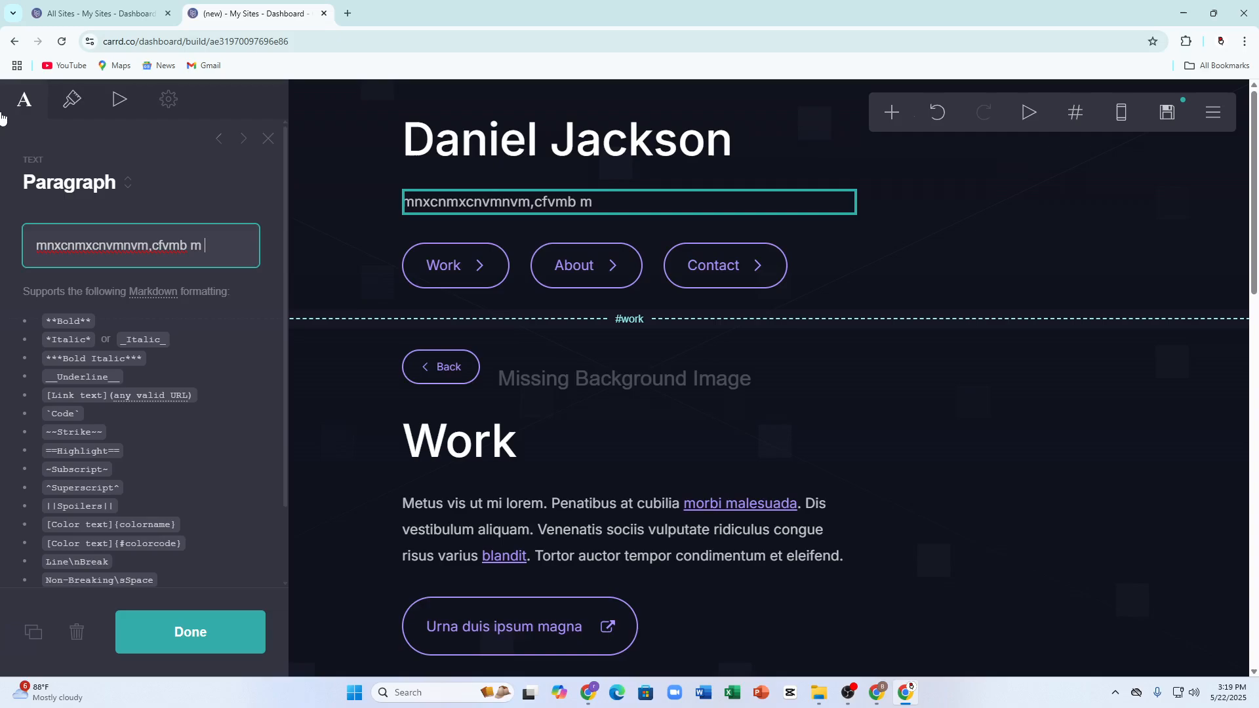
text(nvm,cfvmb m)
key(Return)
Review the supported Markdown formatting for the paragraph and highlight the Bold Italic example.
scroll(55, 169, down, 2)
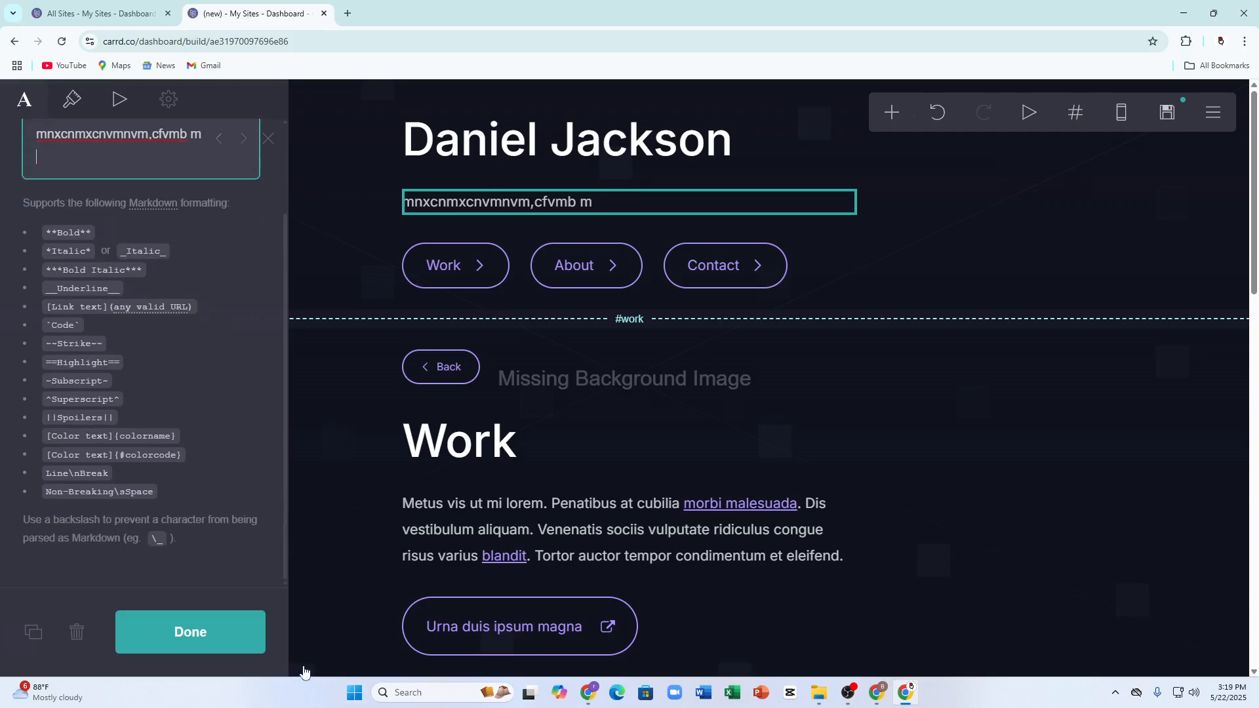
click(60, 265)
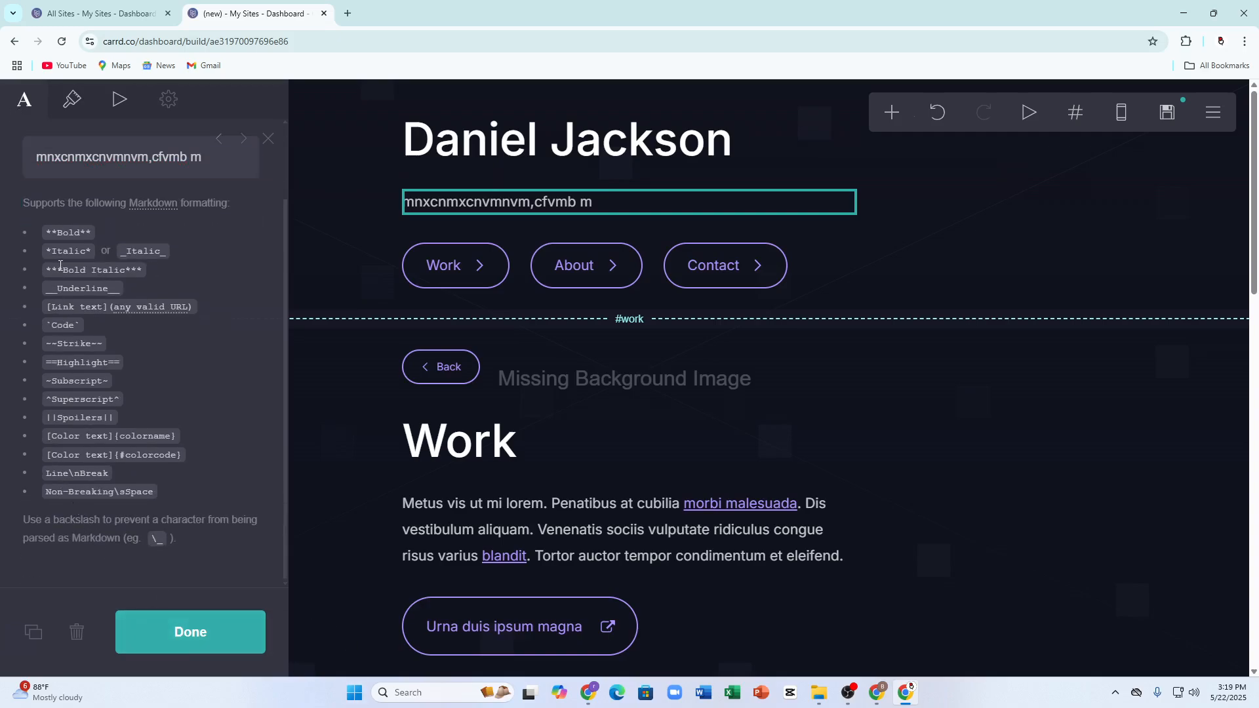
scroll(111, 280, up, 2)
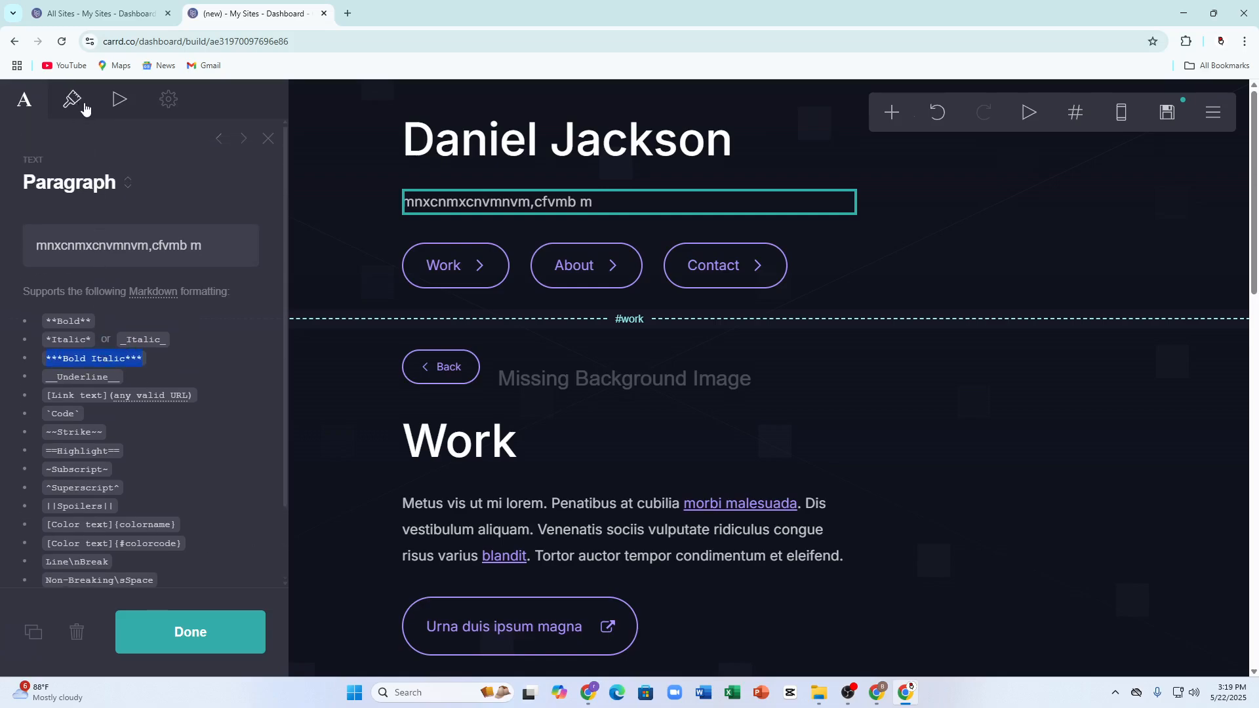
Recolor the intro paragraph's text to a nearly transparent teal, #65DBDB1C.
click(67, 104)
click(41, 260)
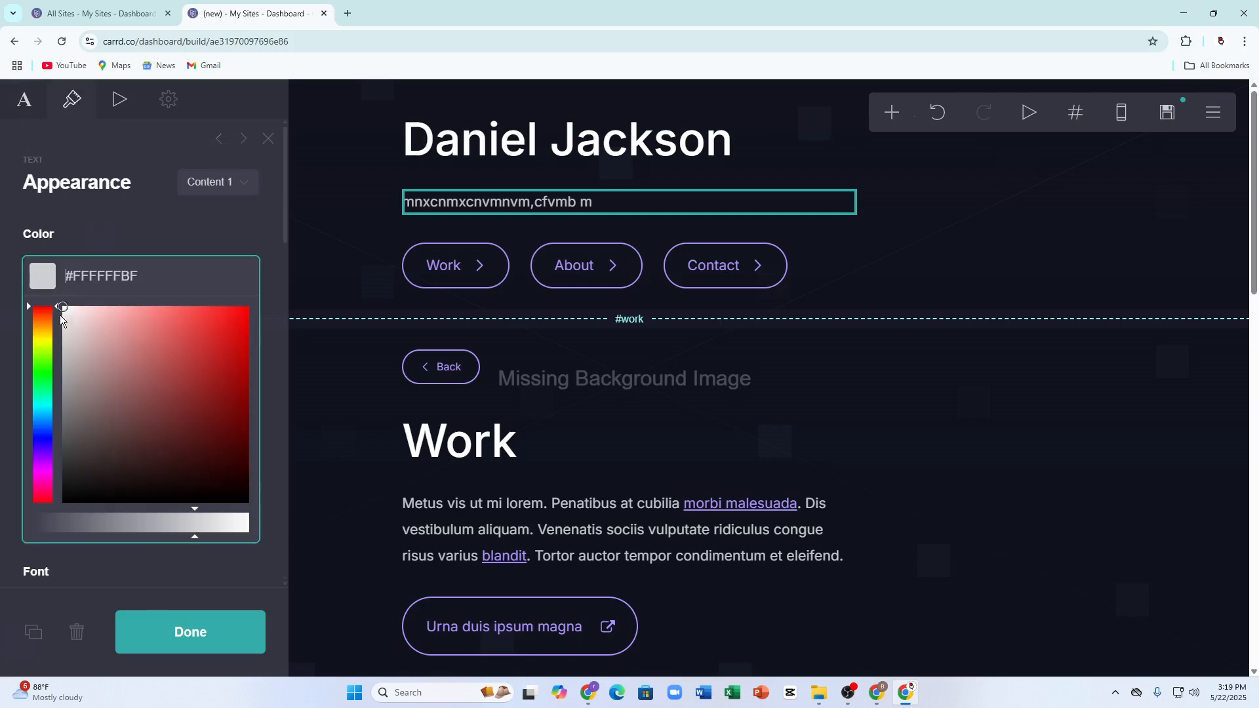
drag(63, 316, 279, 318)
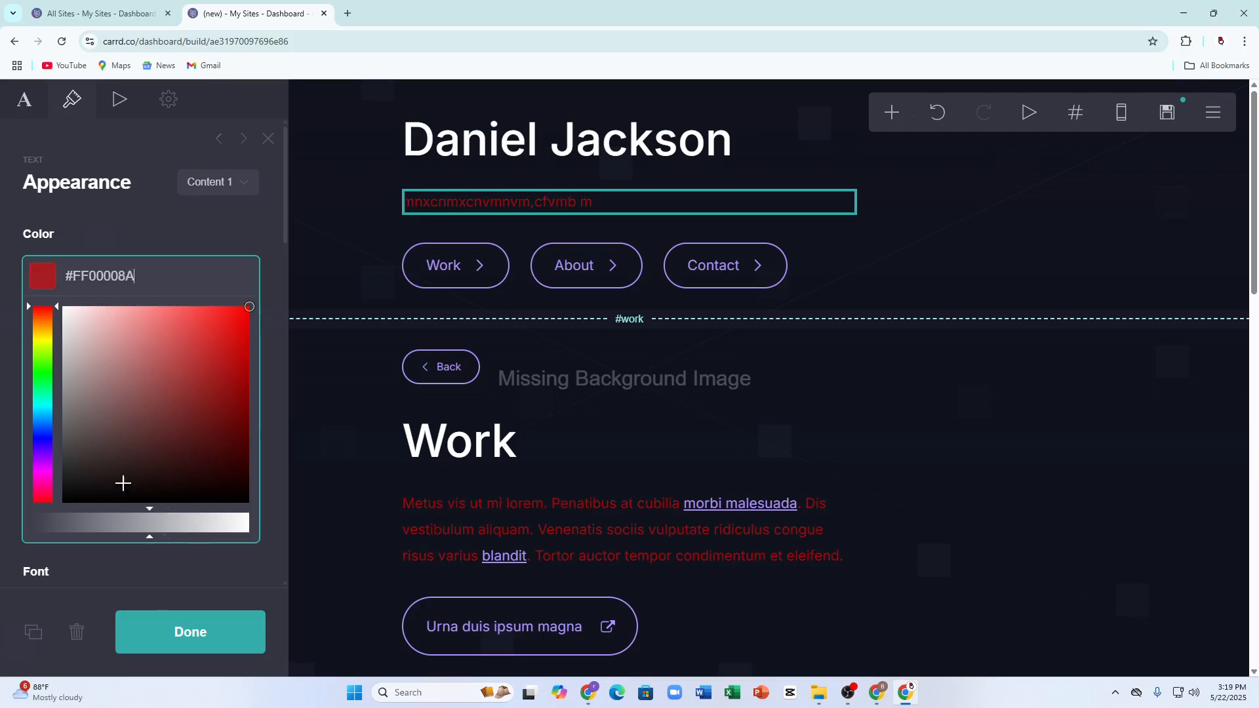
drag(41, 371, 69, 394)
drag(152, 399, 300, 292)
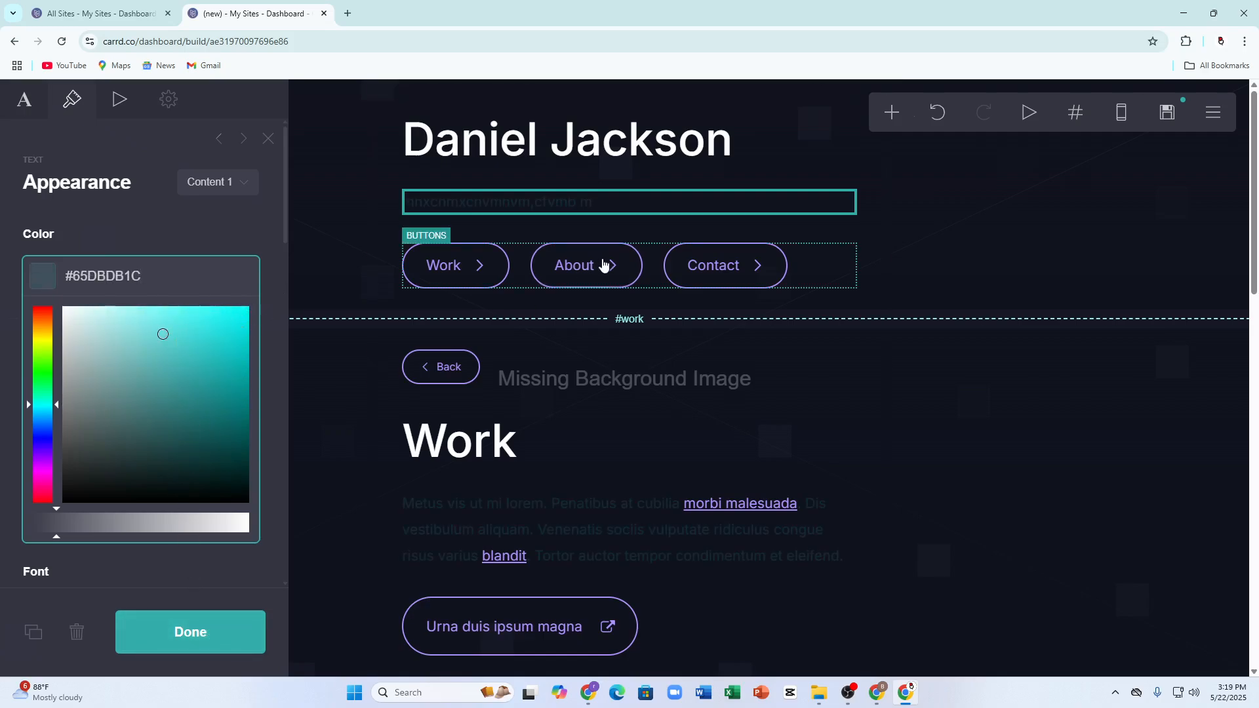
Change the intro paragraph's text color to nearly transparent white, #FFFFFF1C.
click(557, 206)
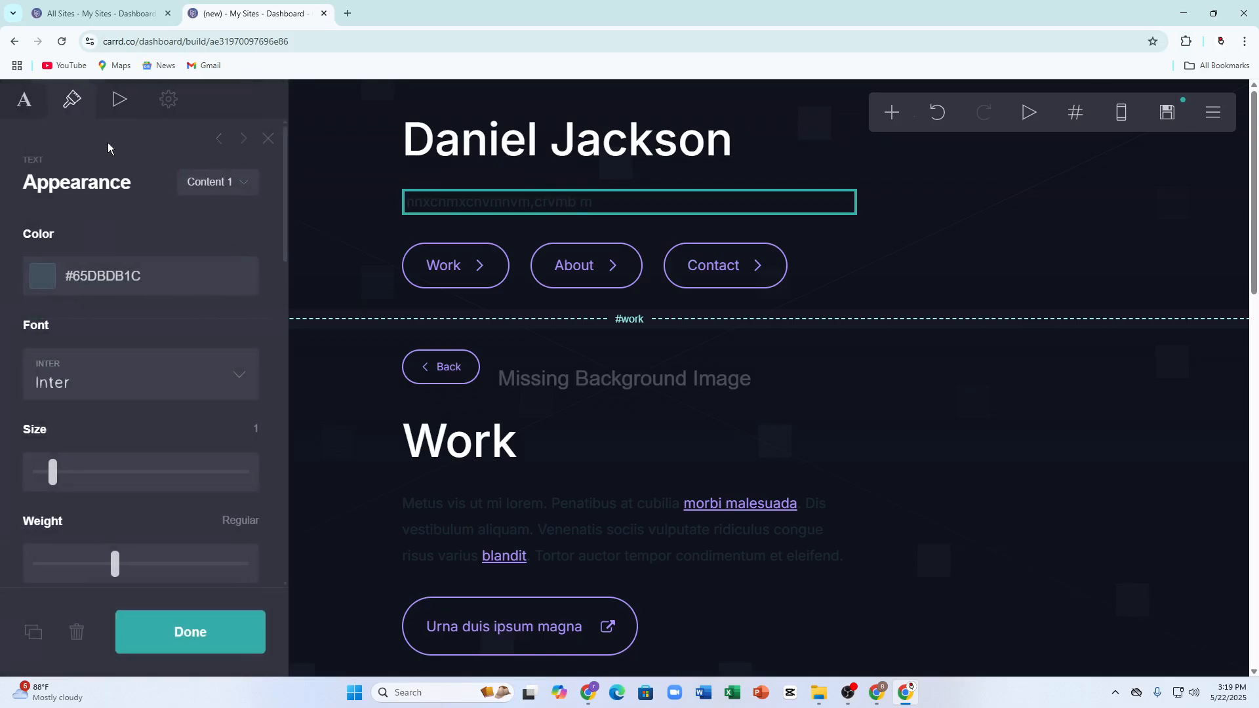
click(46, 279)
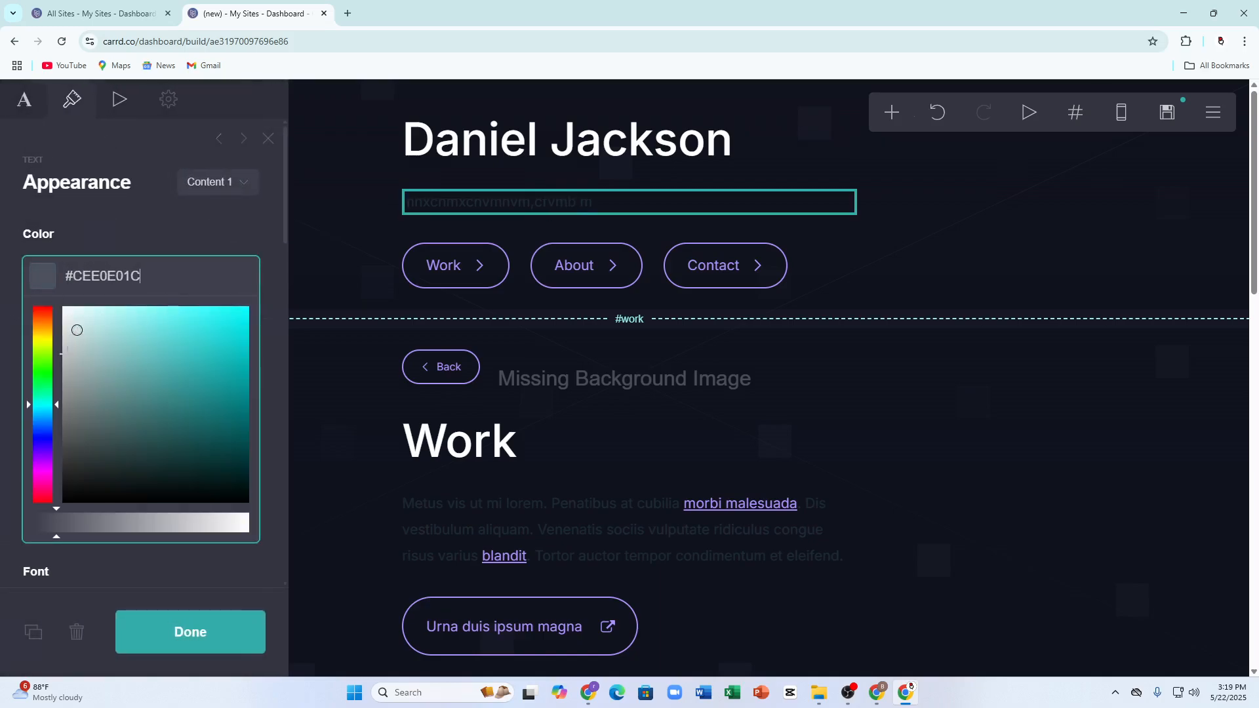
drag(38, 404, 37, 307)
drag(165, 338, 233, 346)
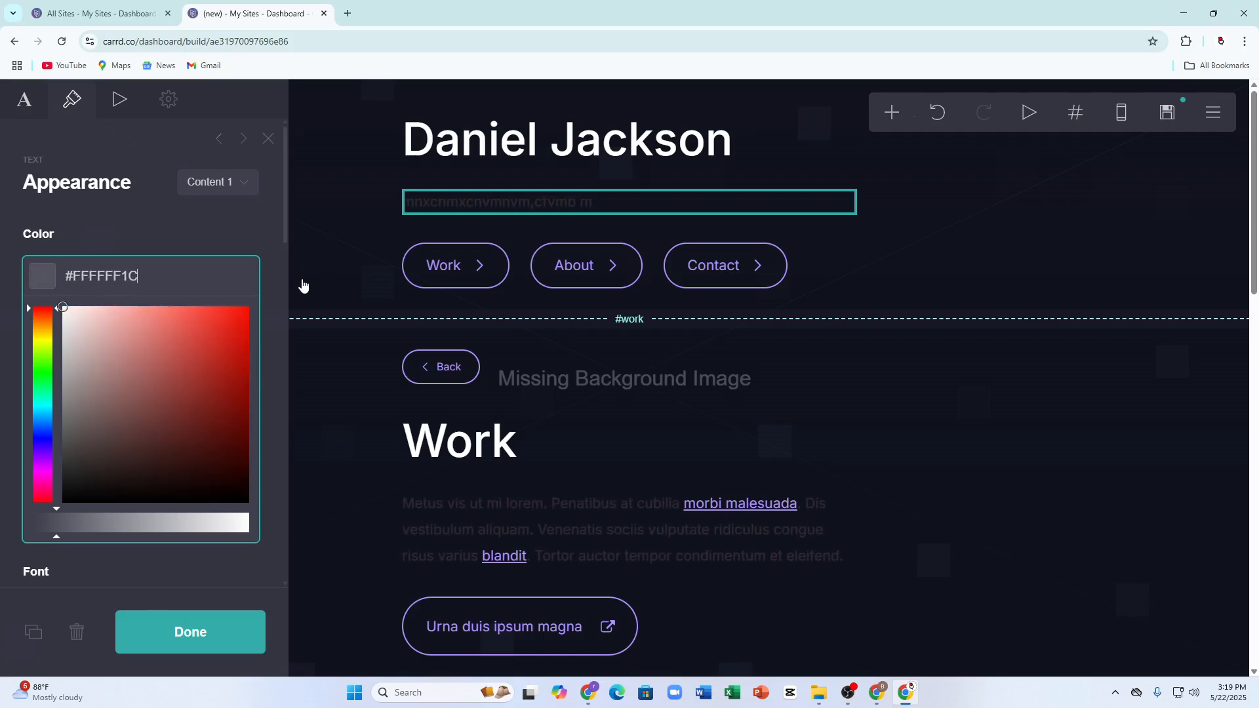
Set the intro paragraph's size to 2.25, its letter spacing to -0.3 and its indent for all lines to 1.75.
scroll(76, 426, down, 9)
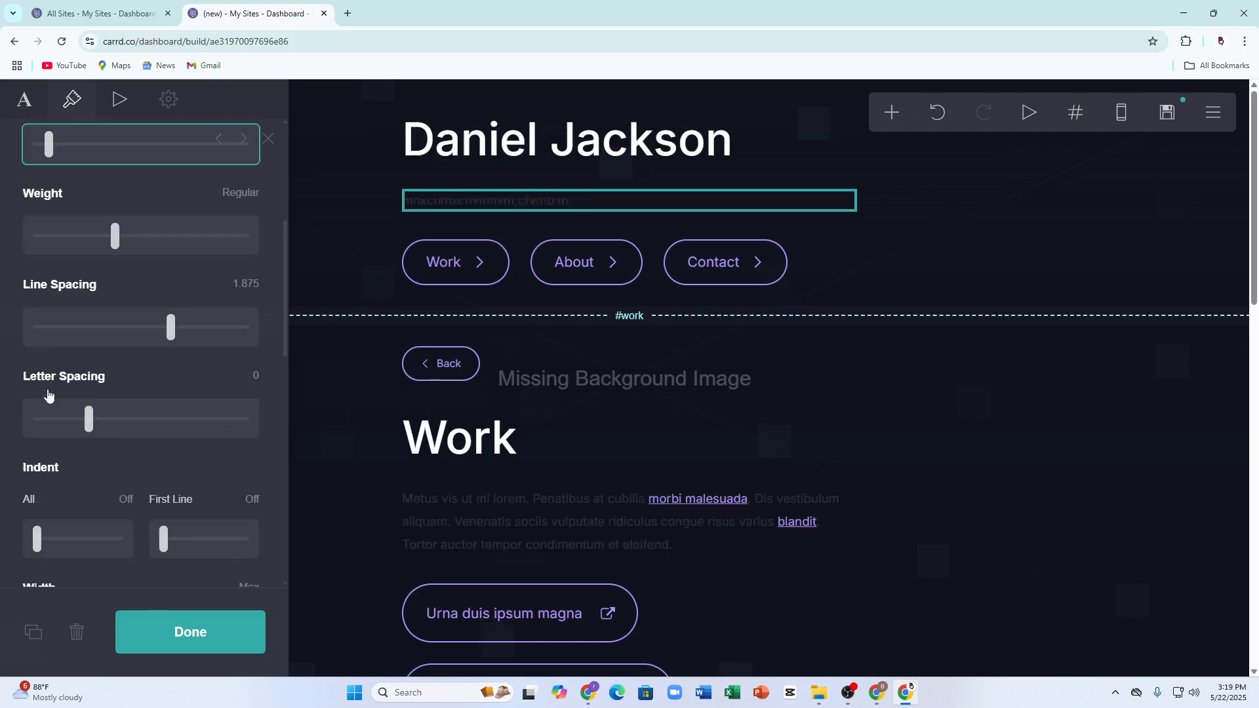
drag(90, 419, 59, 401)
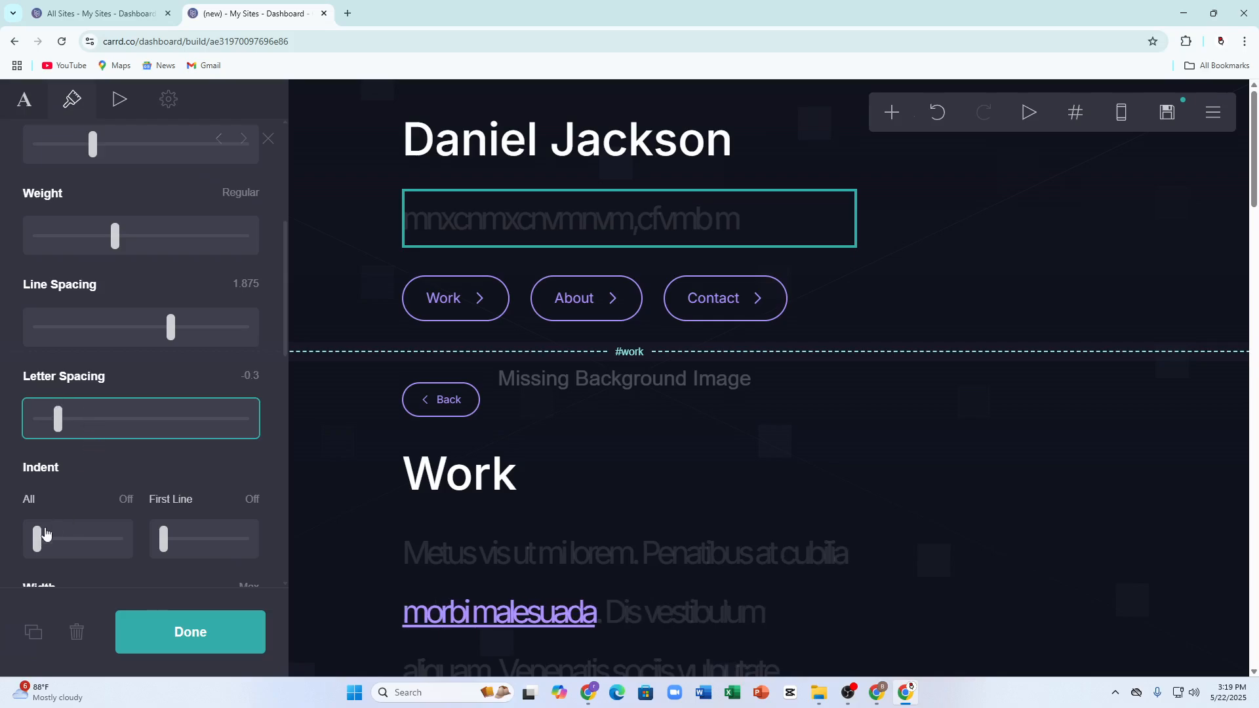
drag(44, 535, 63, 536)
scroll(148, 485, down, 5)
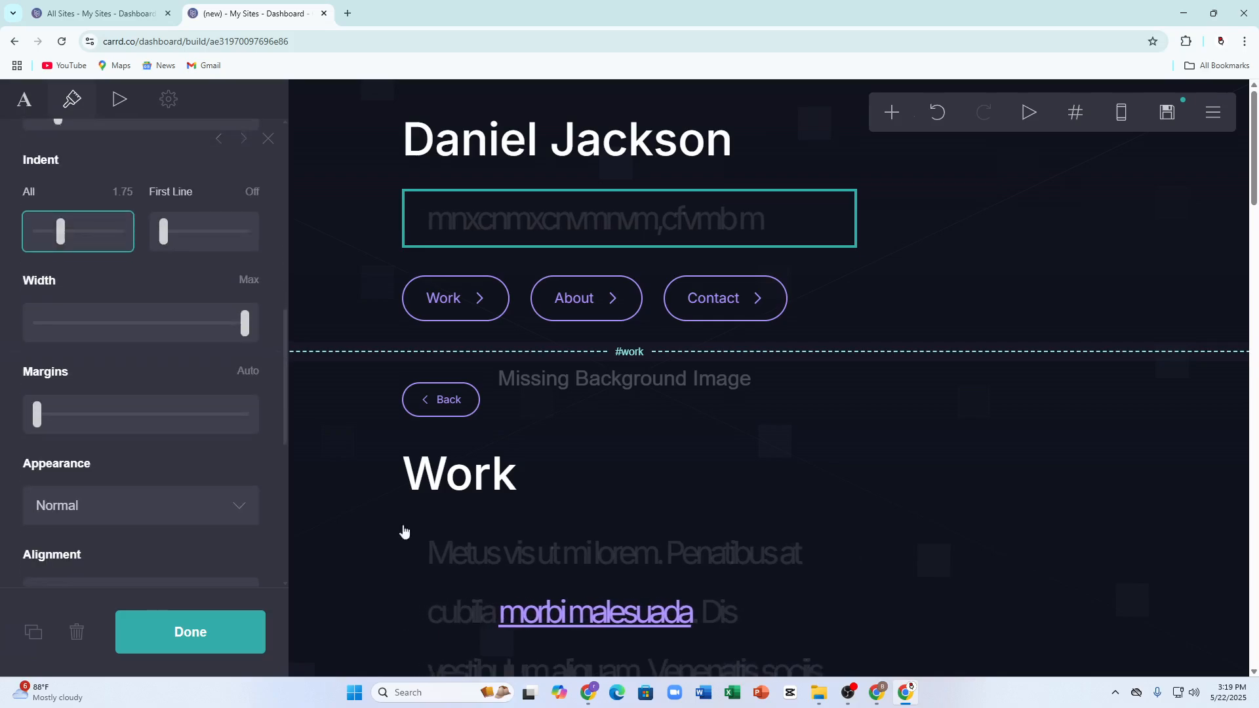
scroll(404, 532, down, 5)
click(248, 632)
Open the page background's settings and review its gradient overlay options.
click(955, 326)
scroll(847, 379, up, 2)
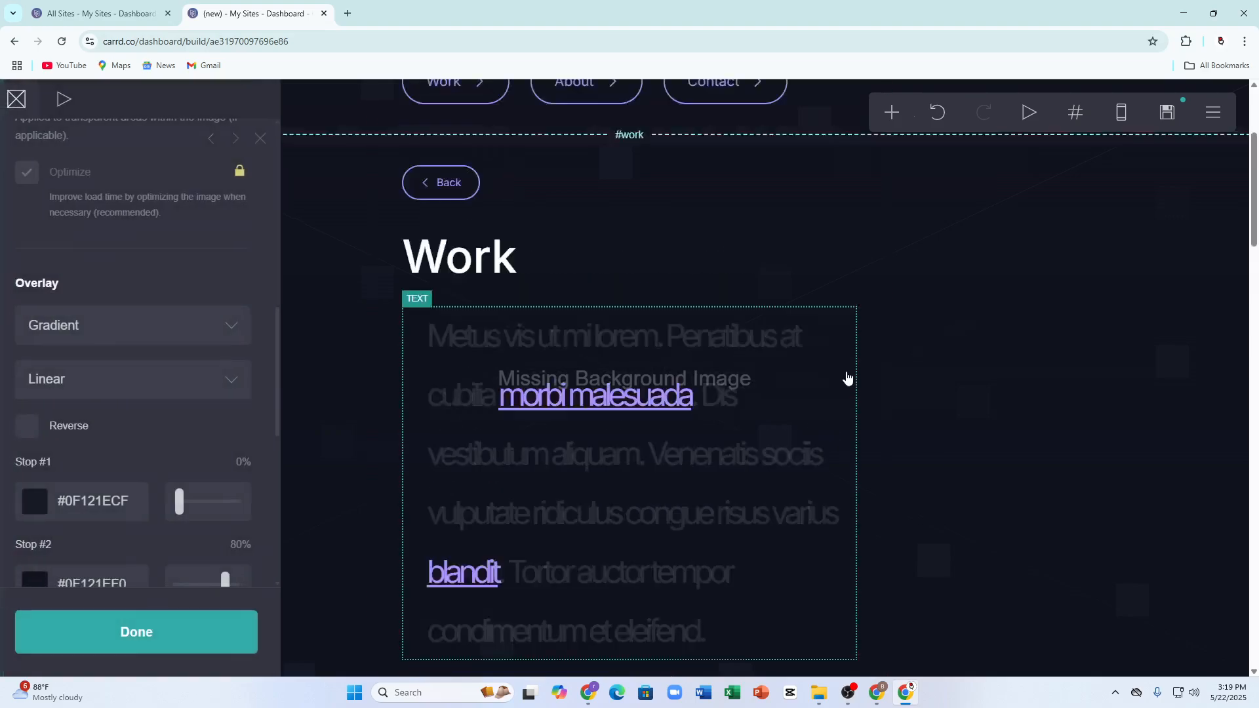
scroll(846, 379, down, 3)
scroll(72, 340, up, 6)
scroll(76, 327, down, 6)
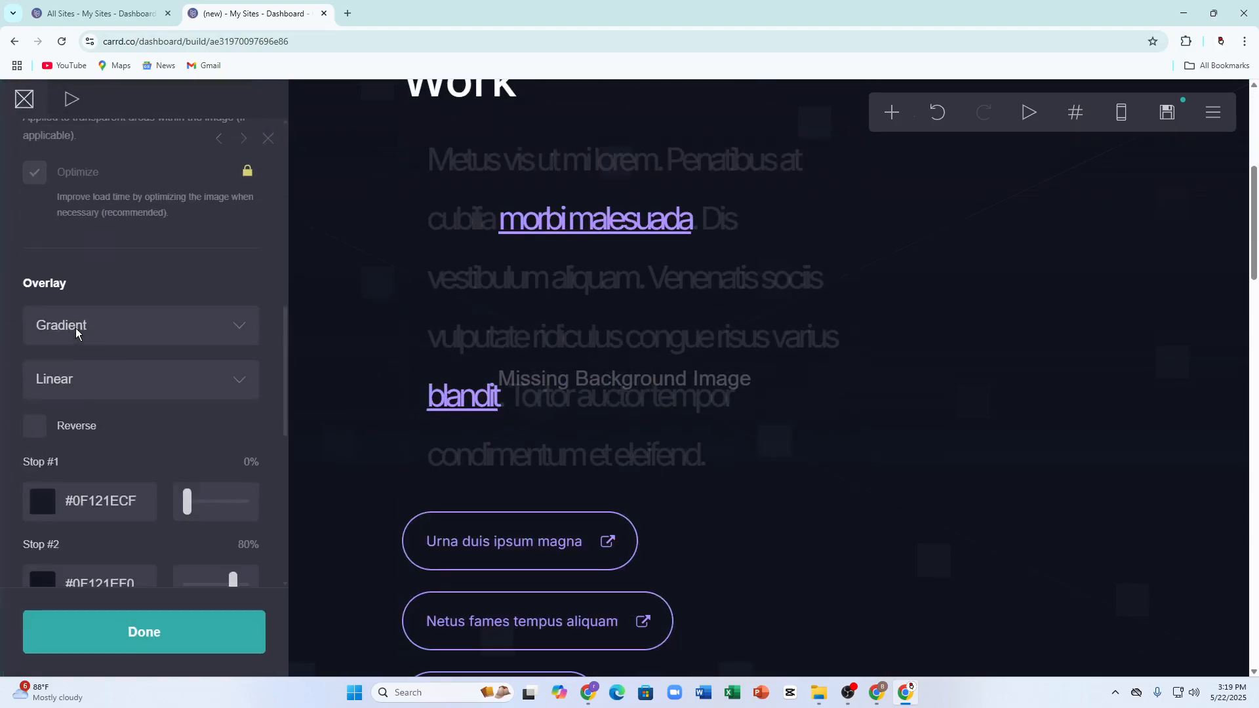
Set the link color of the paragraph under the Work heading to white, #FFFFFF.
click(446, 289)
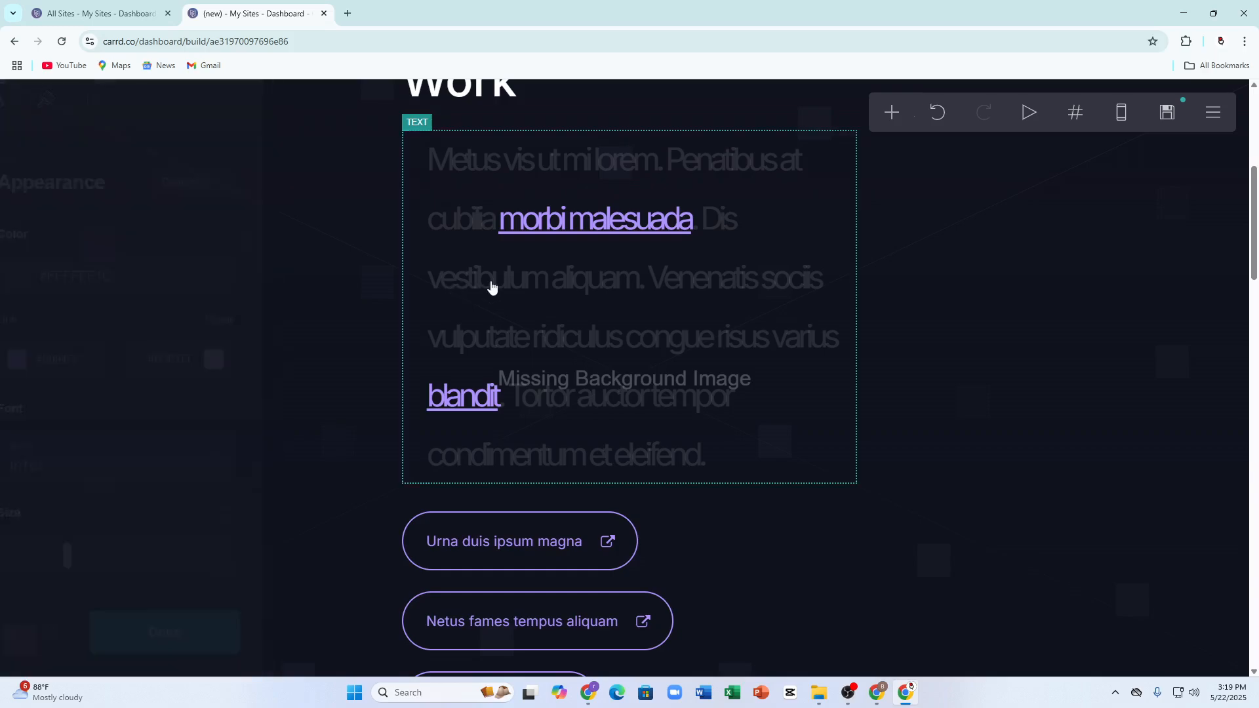
click(38, 101)
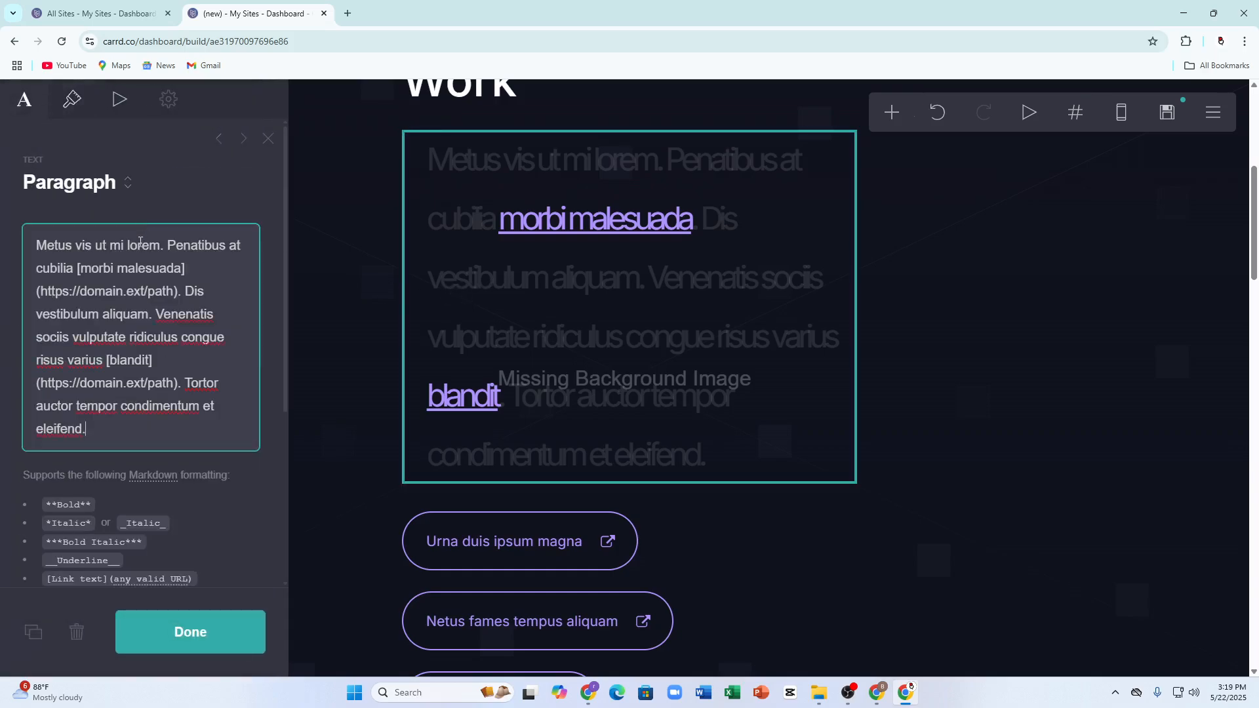
triple_click(122, 272)
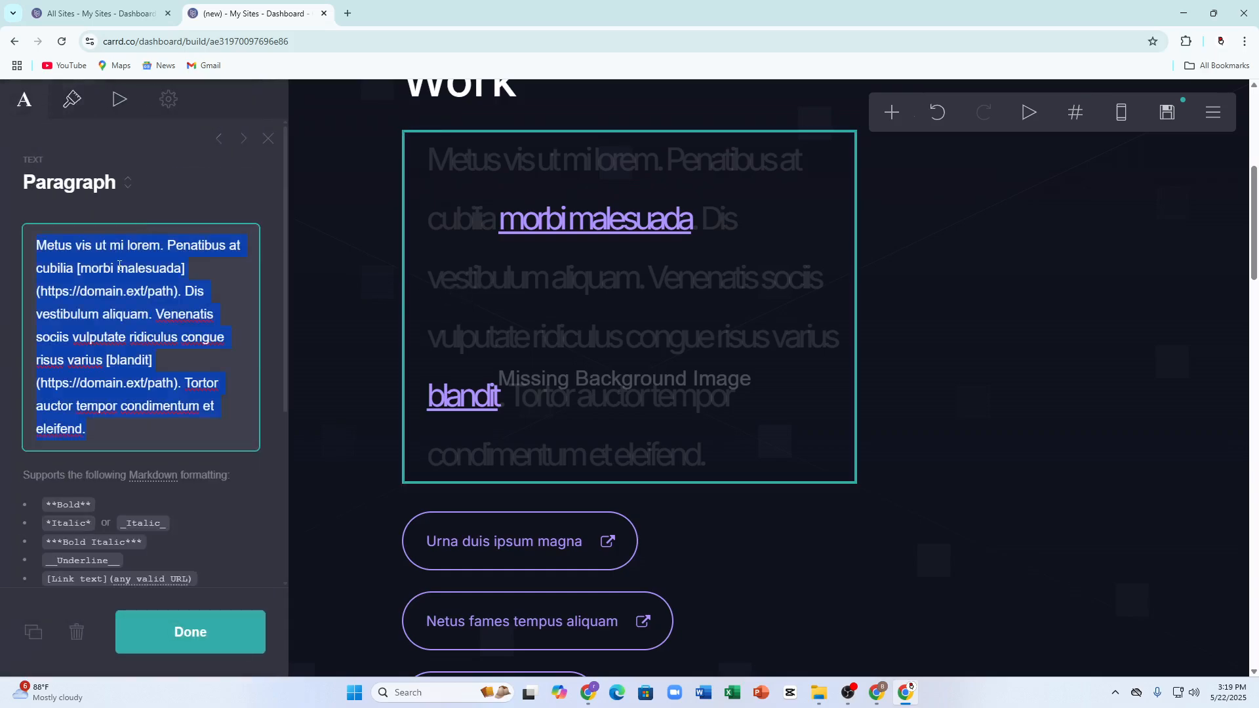
click(68, 103)
scroll(98, 392, down, 5)
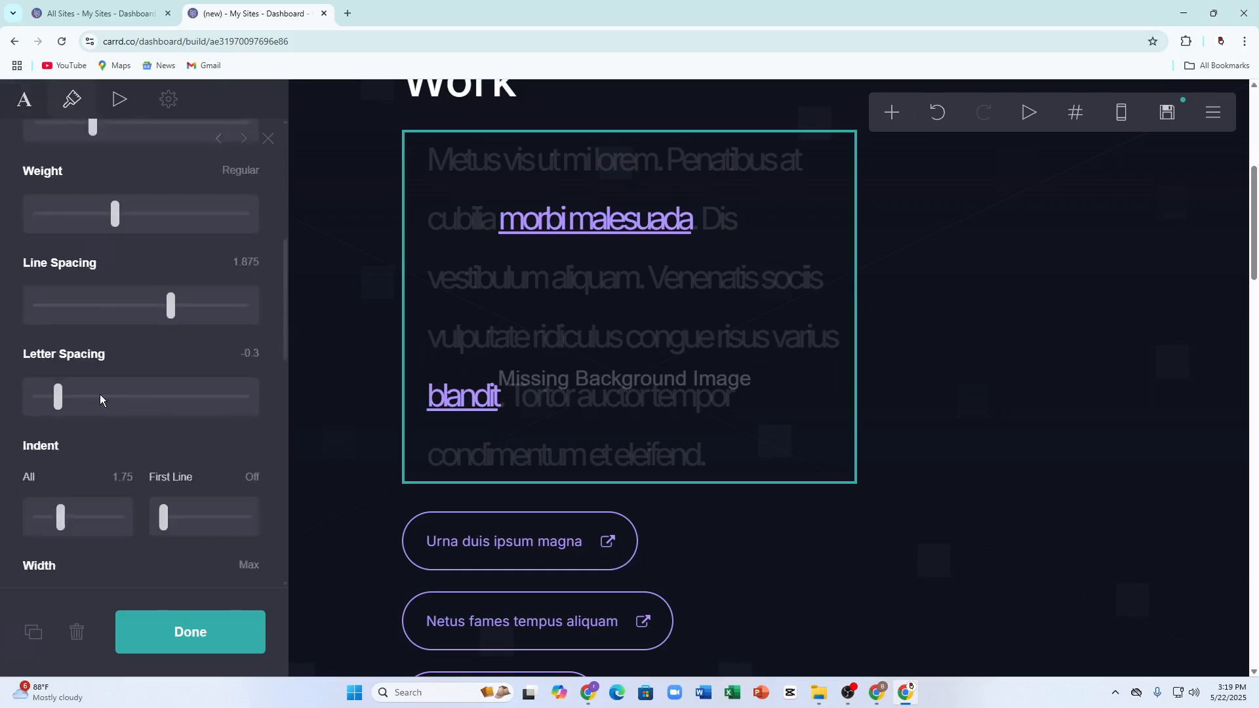
scroll(98, 390, up, 4)
click(57, 299)
drag(169, 376, 10, 238)
click(604, 343)
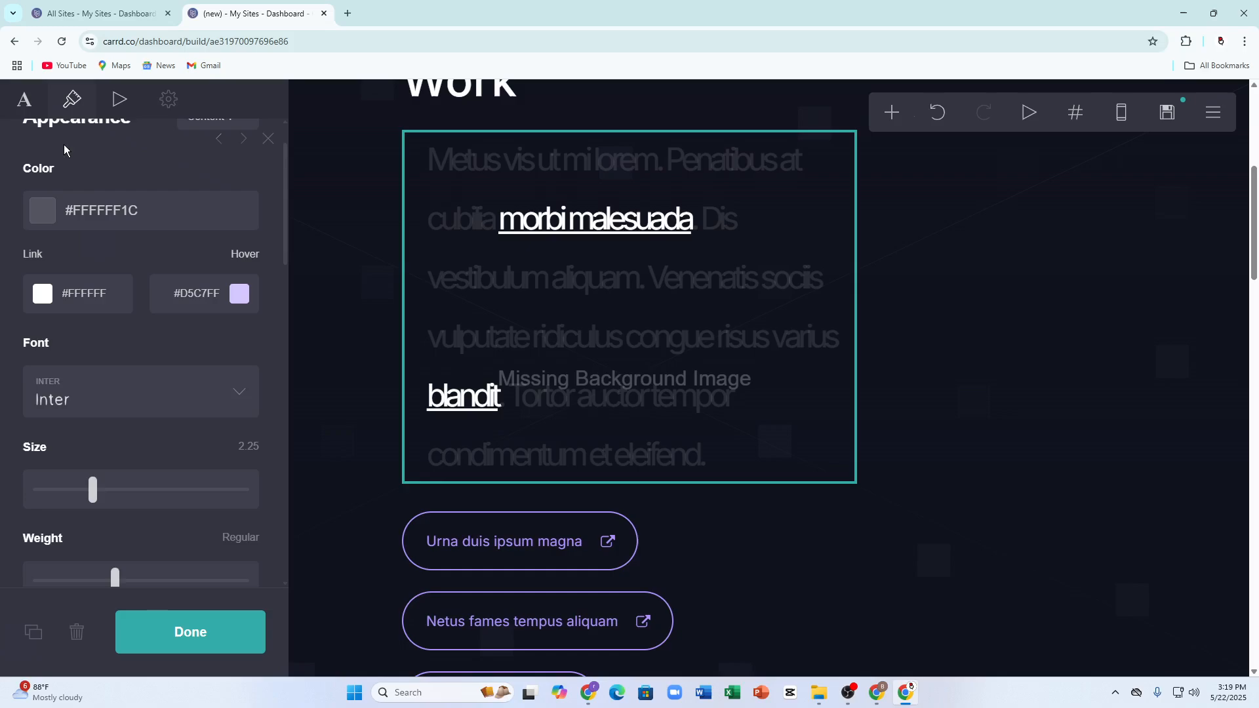
Set the Work paragraph's On Visible animation to Fade Down and replay it.
scroll(64, 145, up, 1)
click(116, 105)
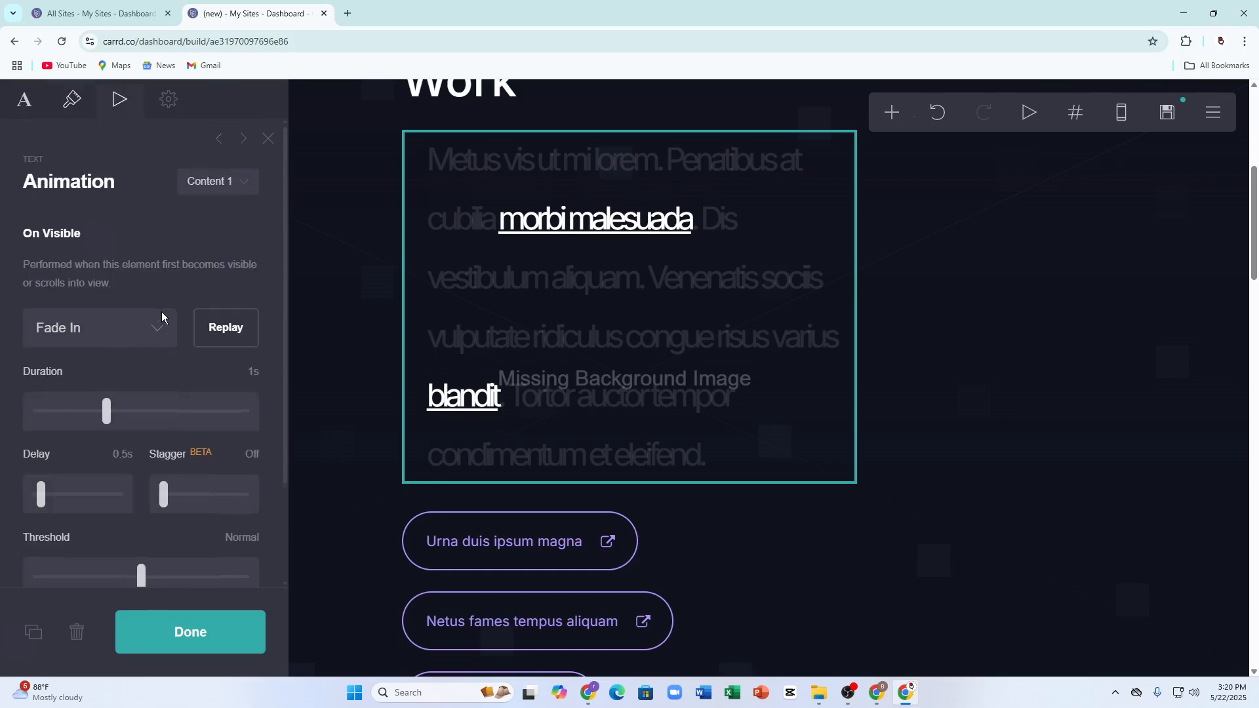
click(150, 329)
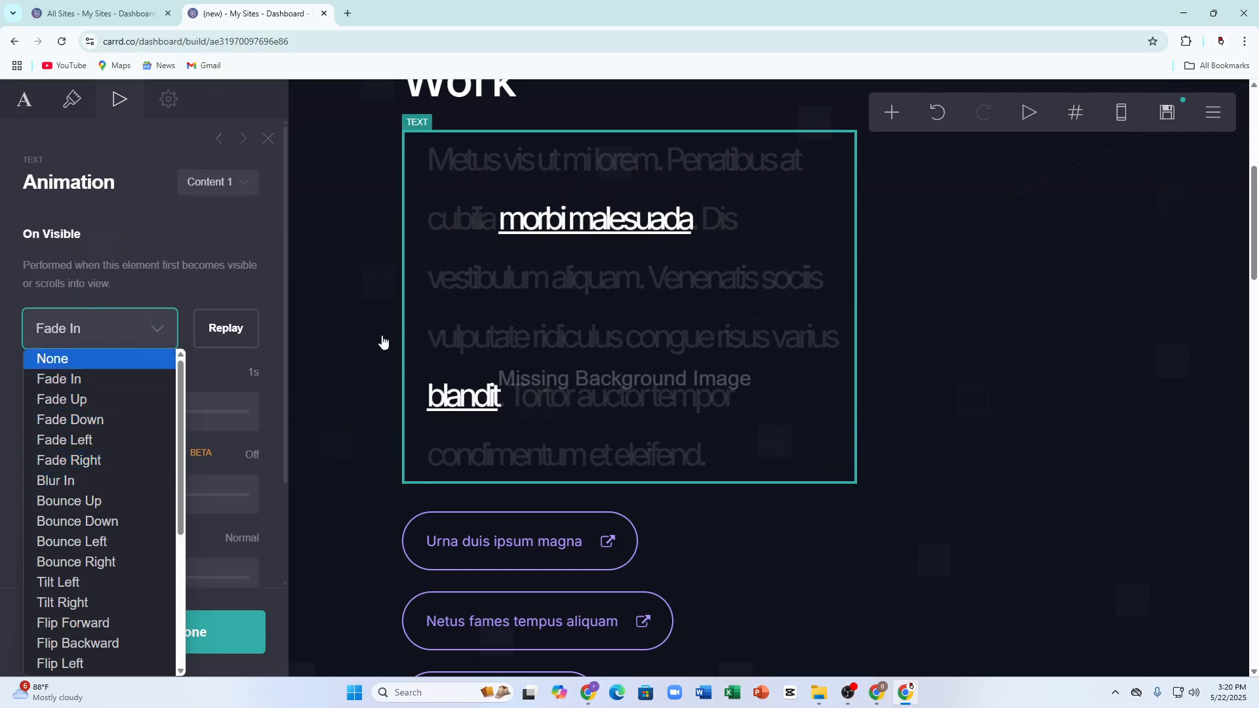
click(72, 419)
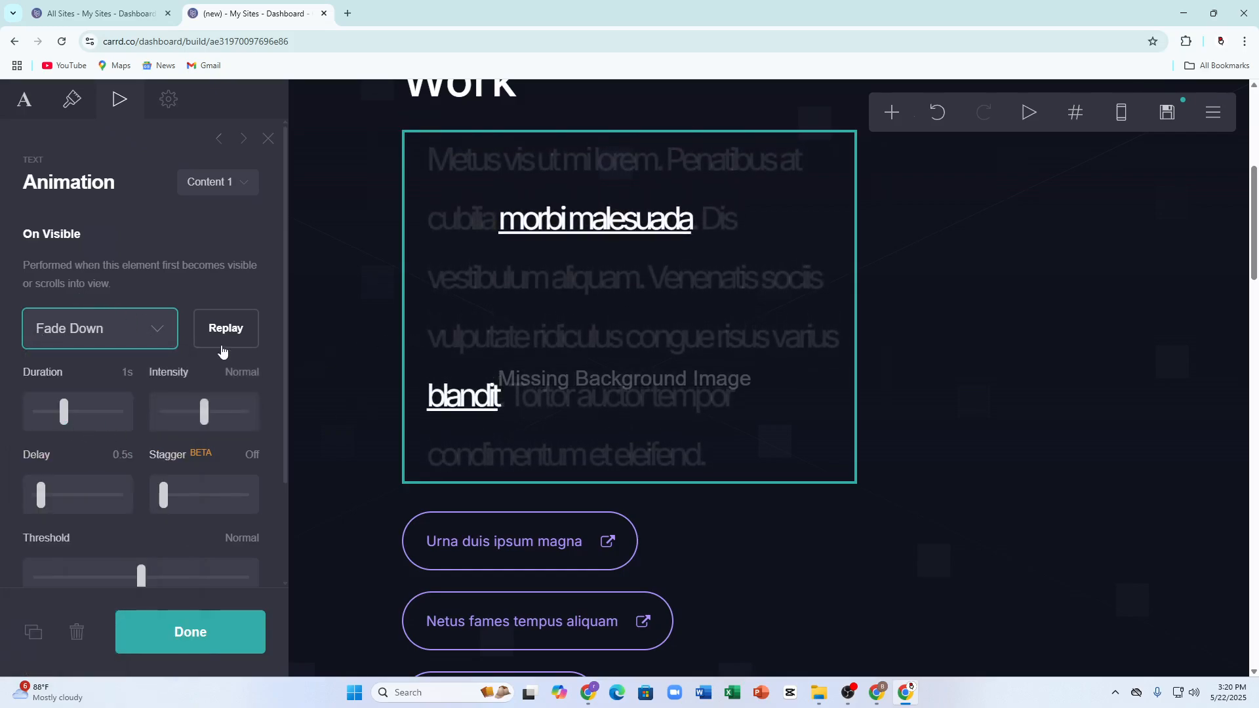
click(218, 335)
Set the Fade Down animation's duration to 2s, intensity to Higher and delay to 3.375s, and replay it.
click(70, 414)
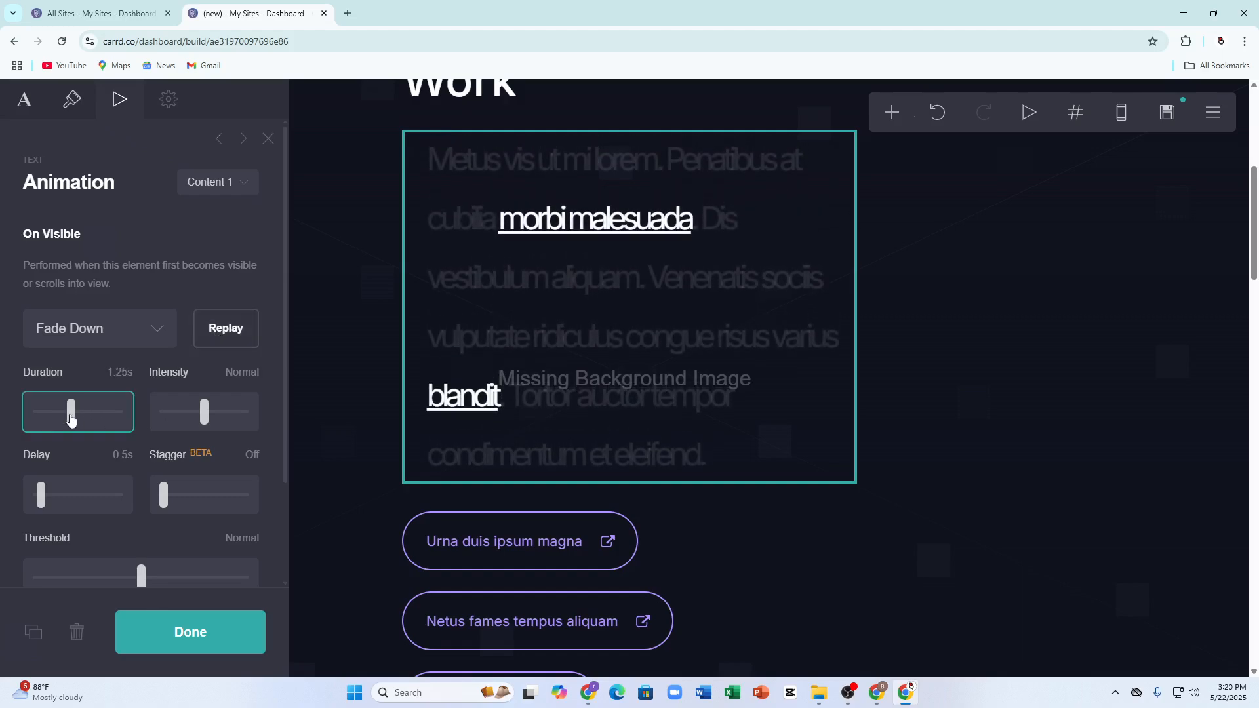
click(196, 417)
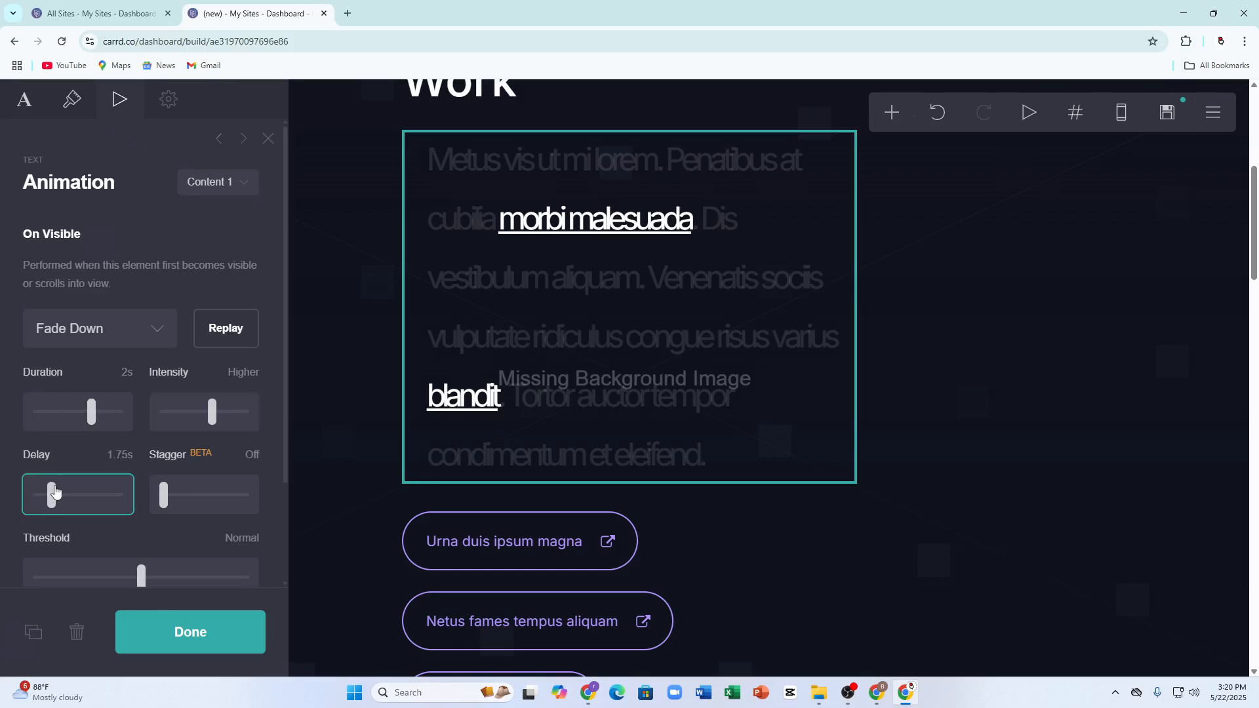
click(221, 328)
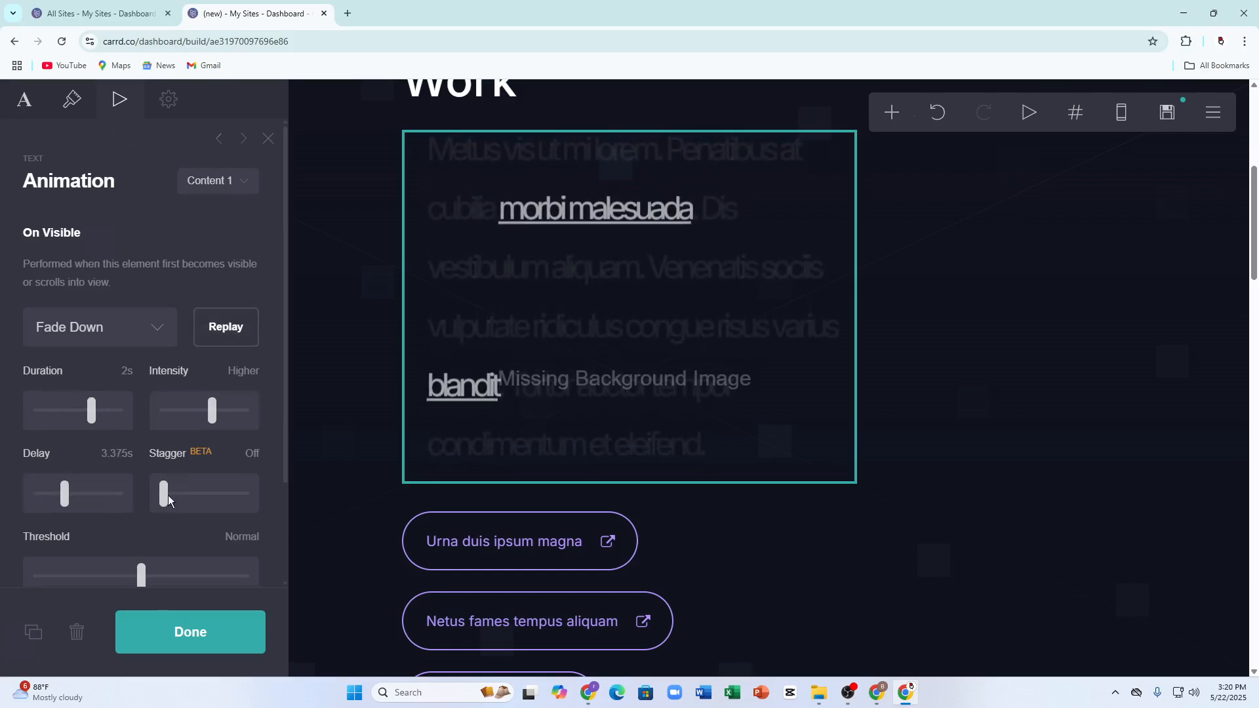
Set the animation threshold to High, make the animation replayable and finish editing the Work paragraph.
scroll(146, 467, down, 2)
drag(146, 466, 194, 459)
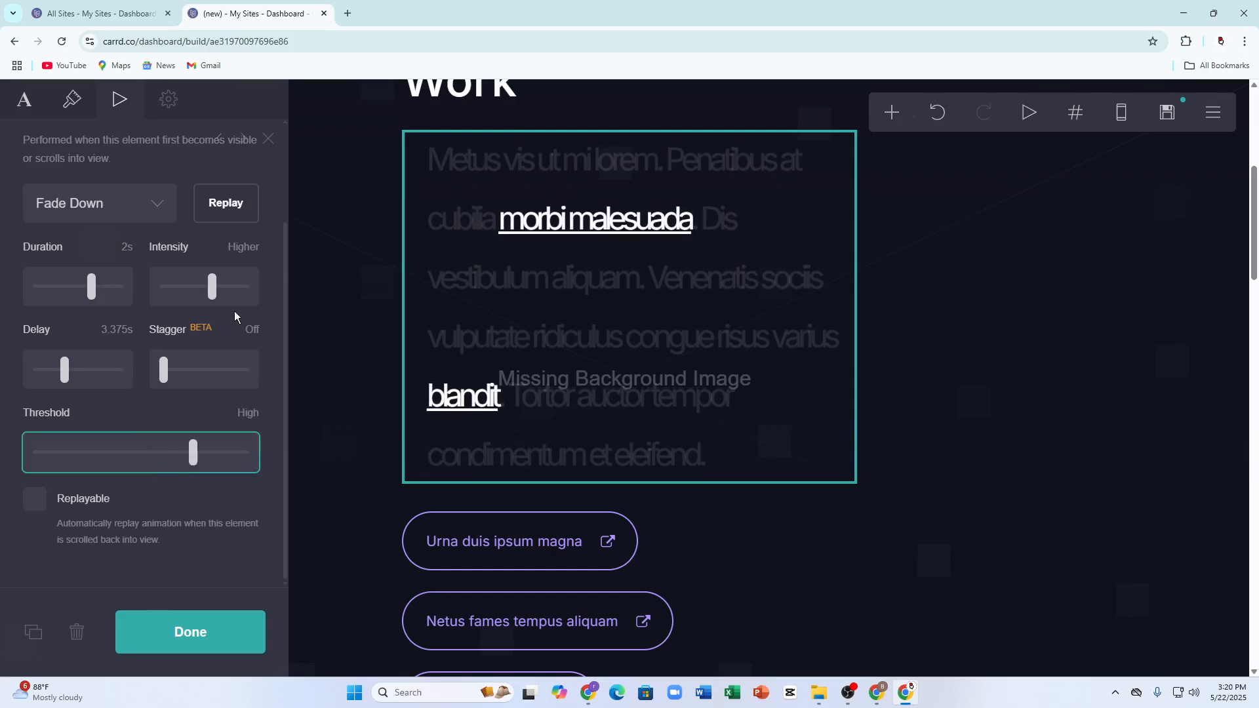
click(225, 202)
click(38, 499)
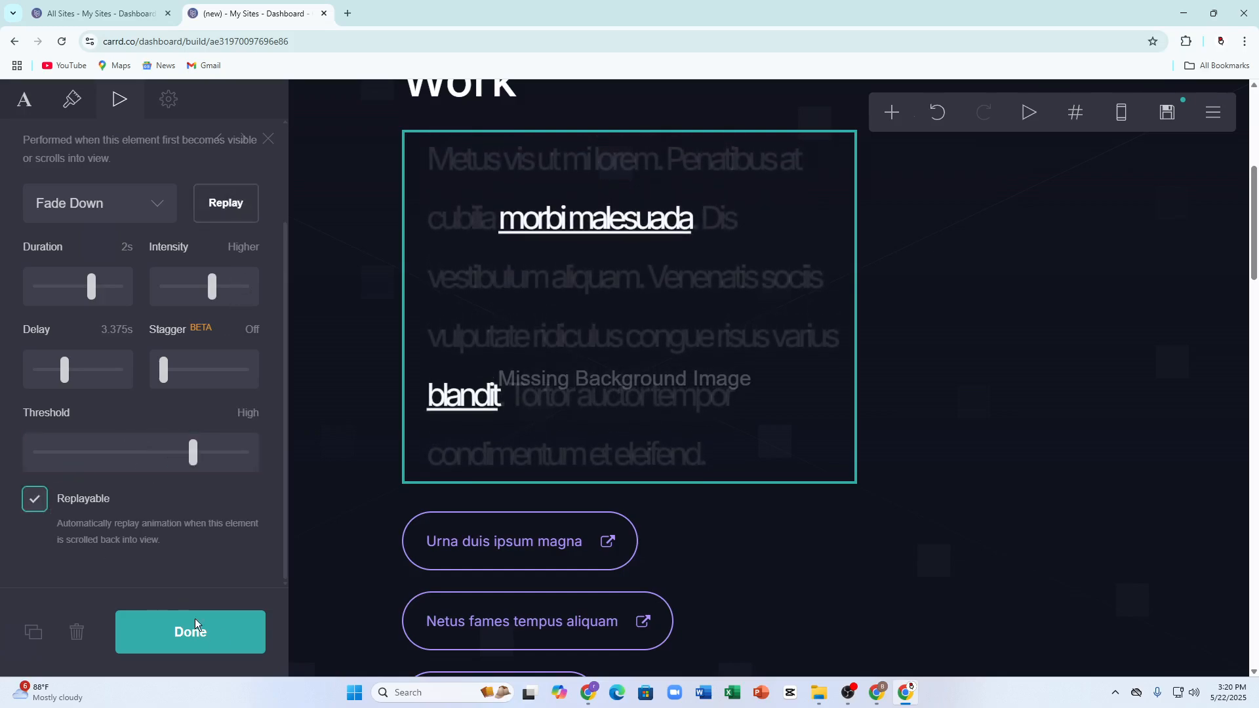
click(210, 626)
Look over the page from the intro heading down to the Work section's link buttons.
double_click(514, 473)
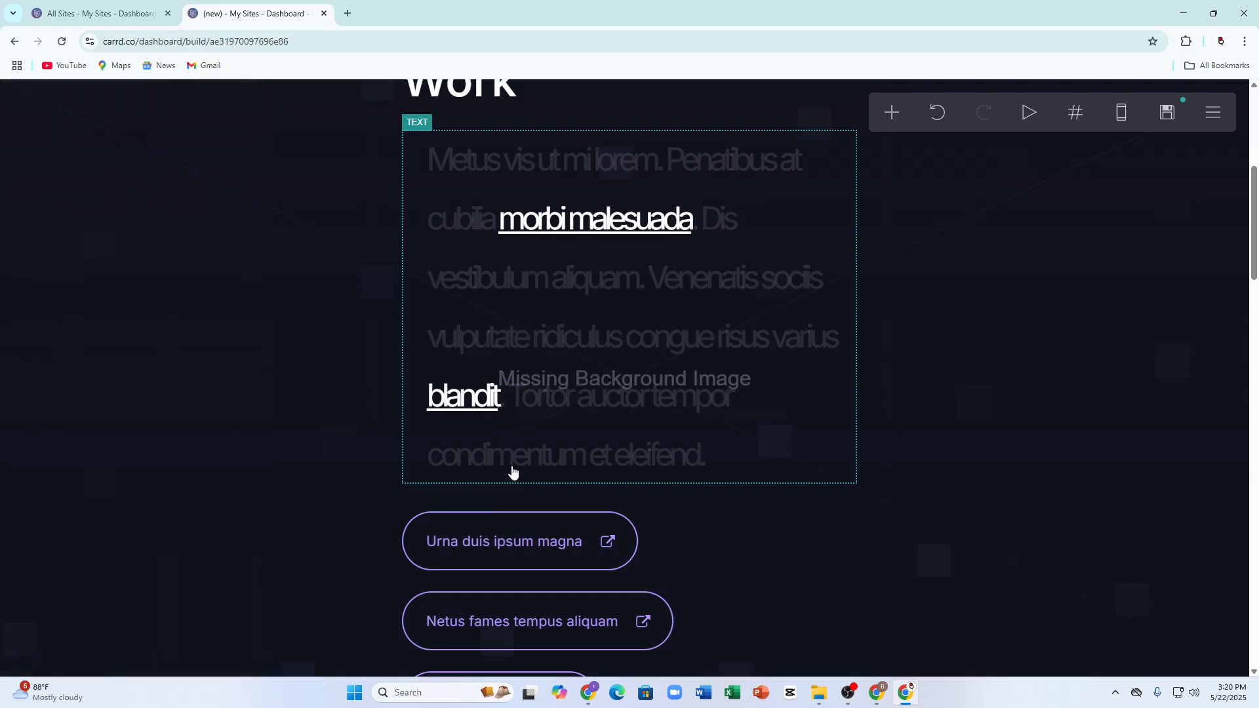
scroll(522, 374, down, 12)
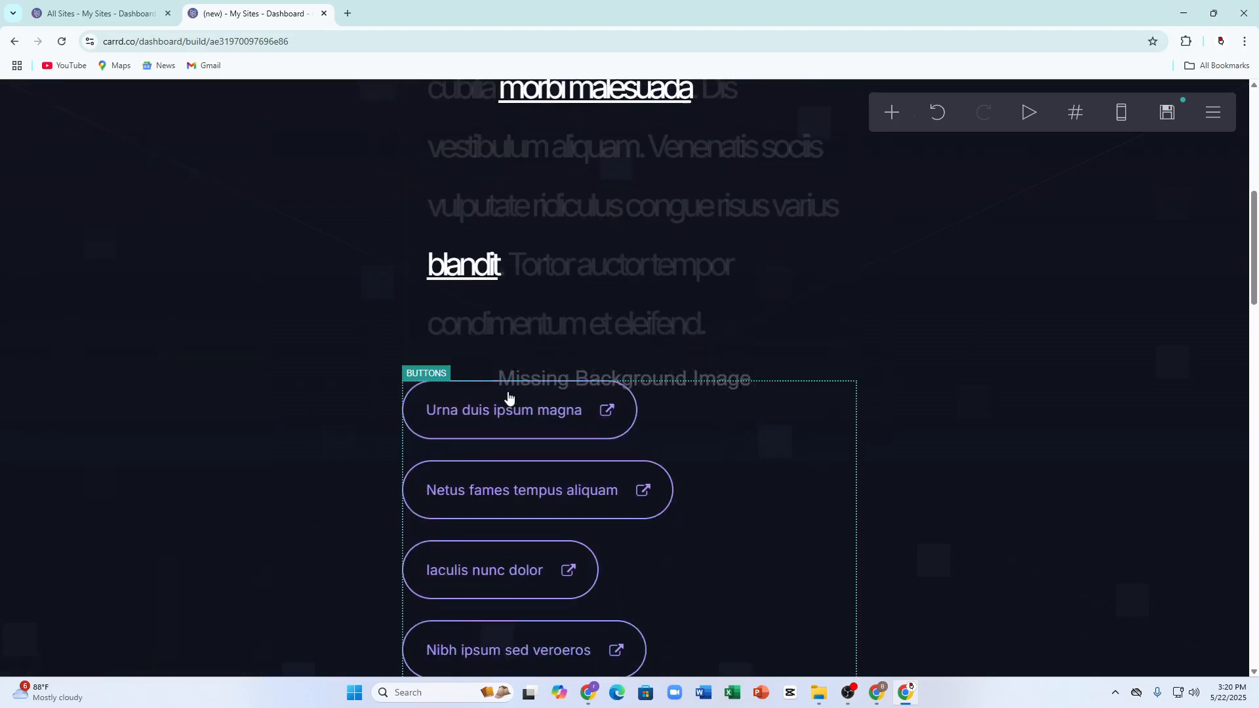
scroll(516, 410, up, 2)
scroll(513, 420, up, 10)
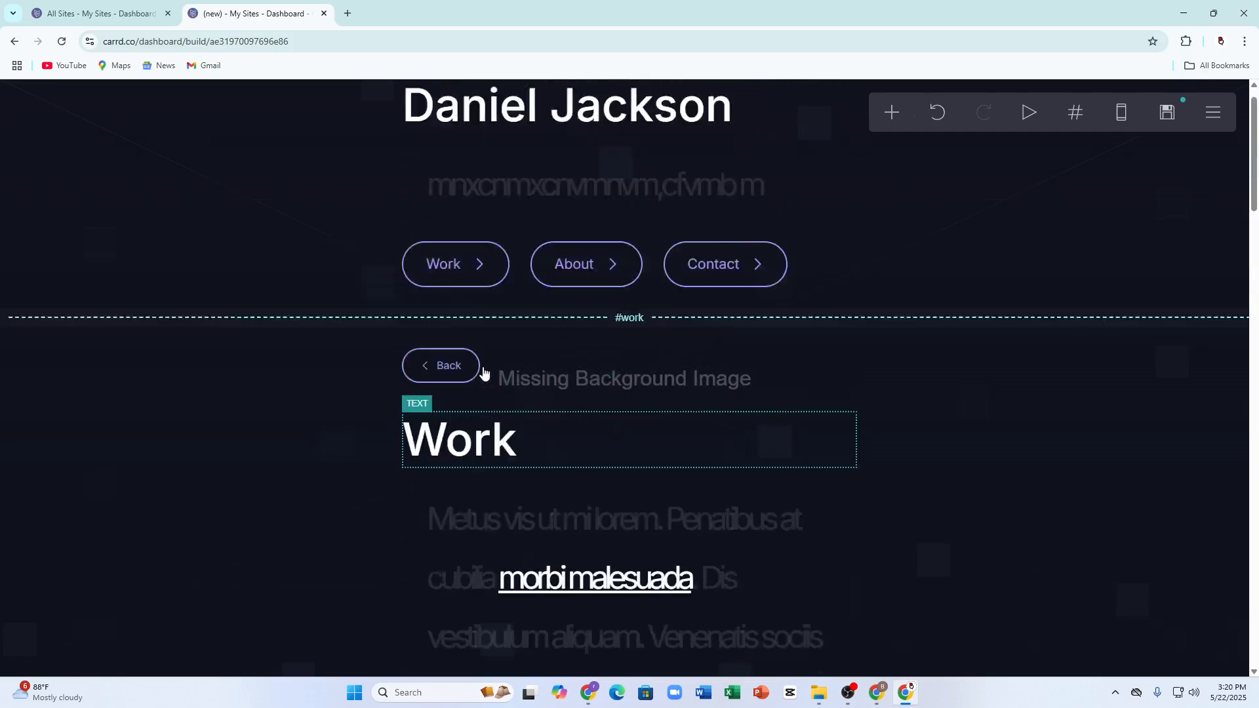
scroll(621, 450, down, 8)
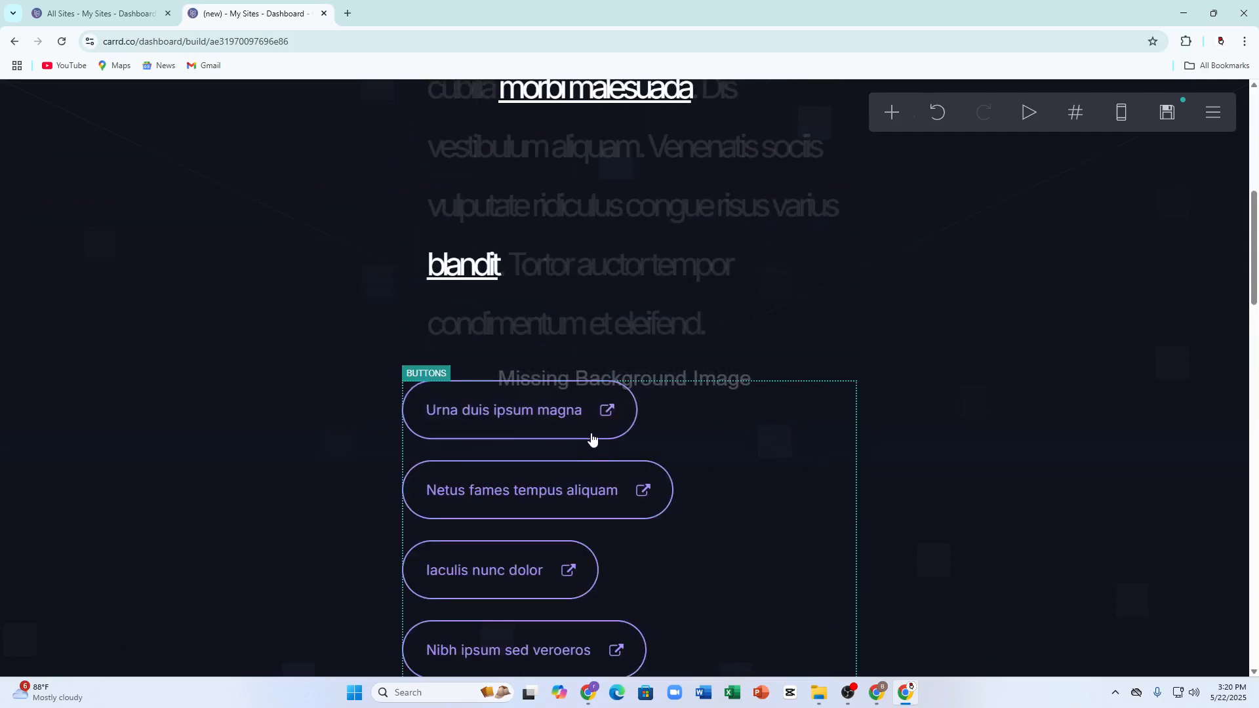
click(594, 442)
Switch the Work paragraph's mobile appearance to Manual and review the mobile size, spacing and indent options.
click(607, 326)
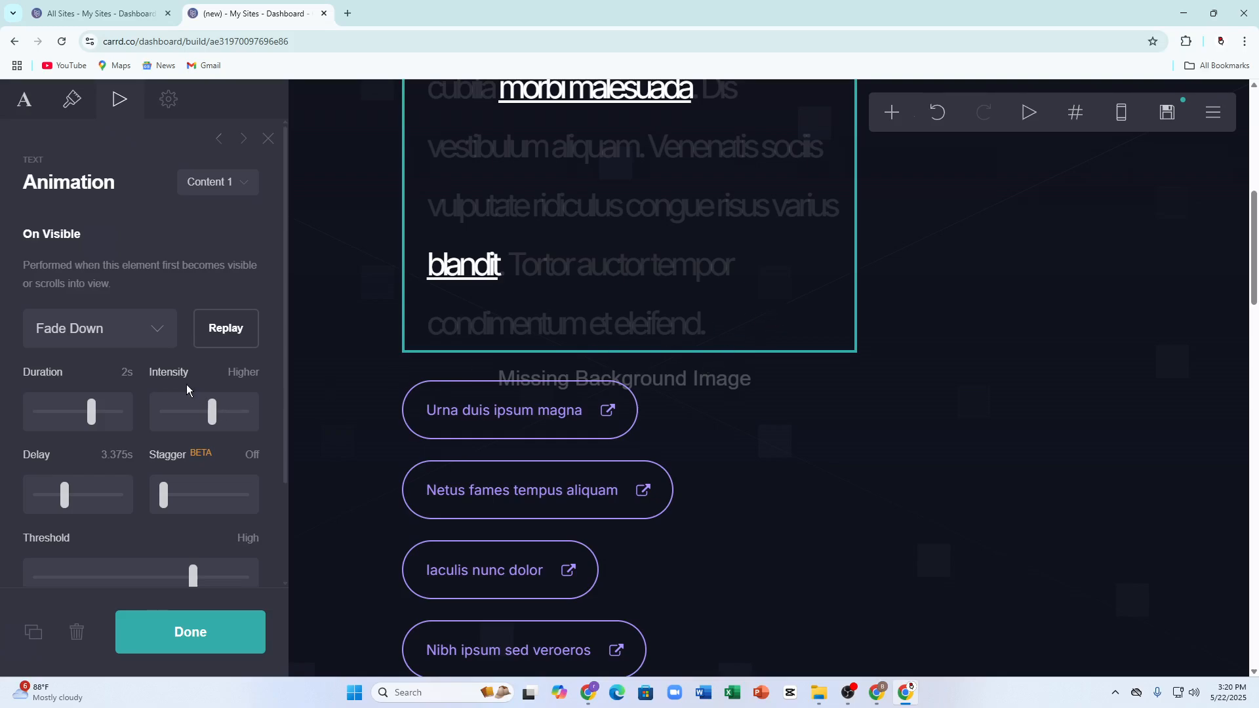
scroll(189, 390, down, 2)
scroll(164, 308, up, 2)
click(72, 111)
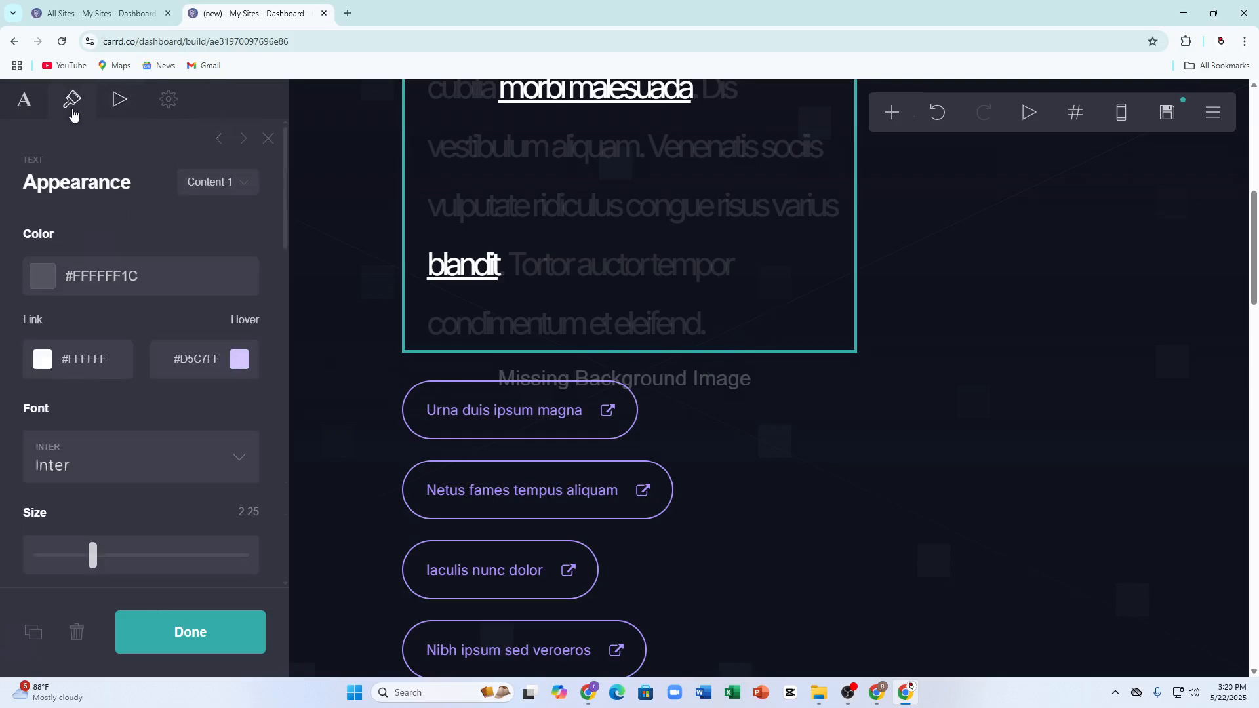
scroll(168, 420, down, 15)
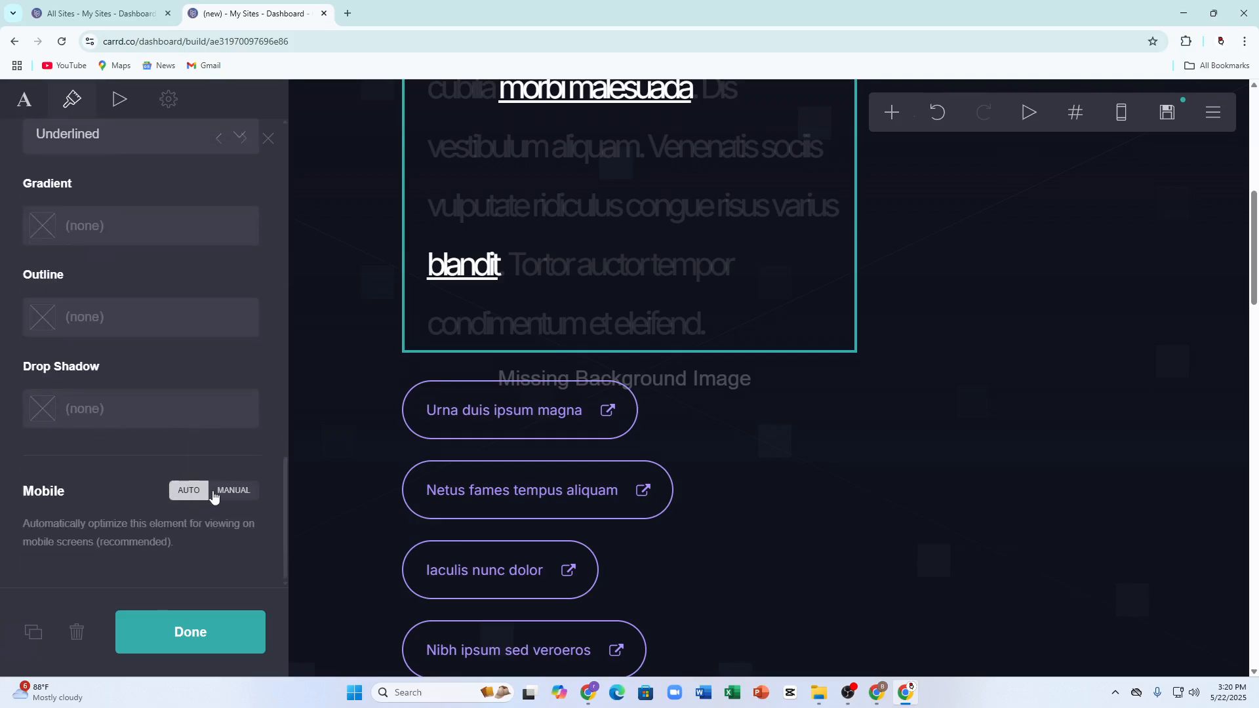
click(214, 496)
scroll(156, 481, down, 4)
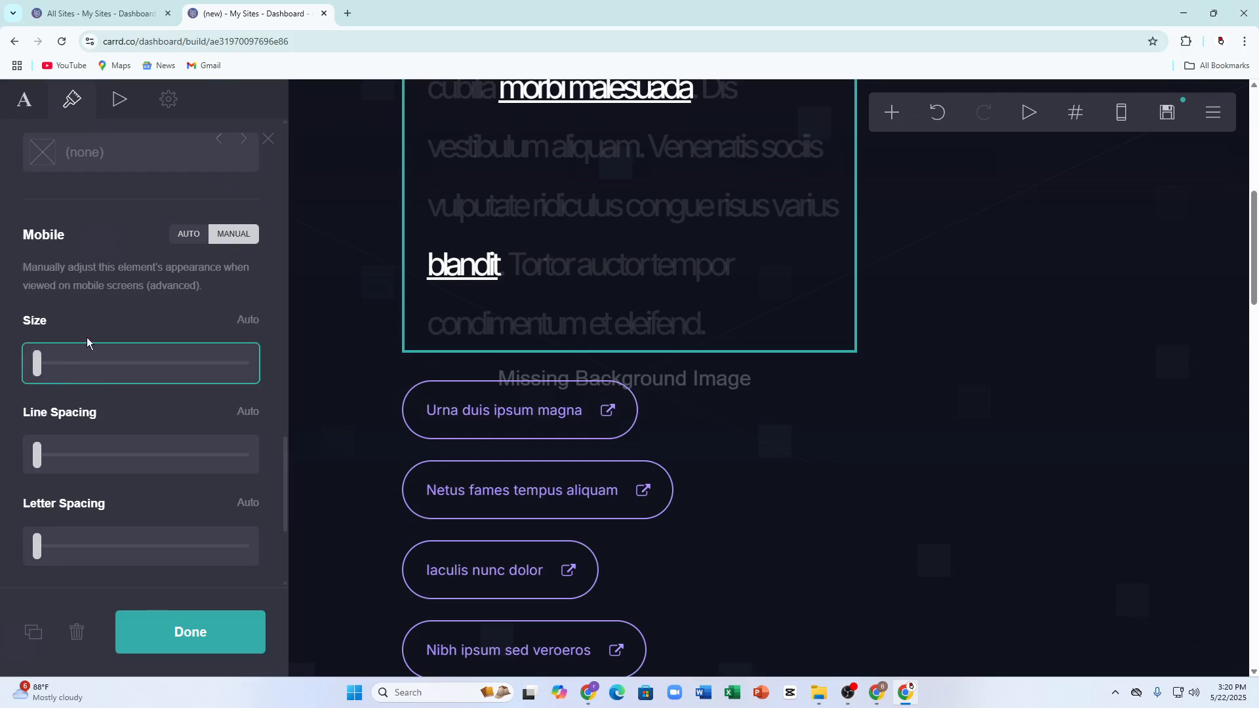
scroll(87, 341, up, 4)
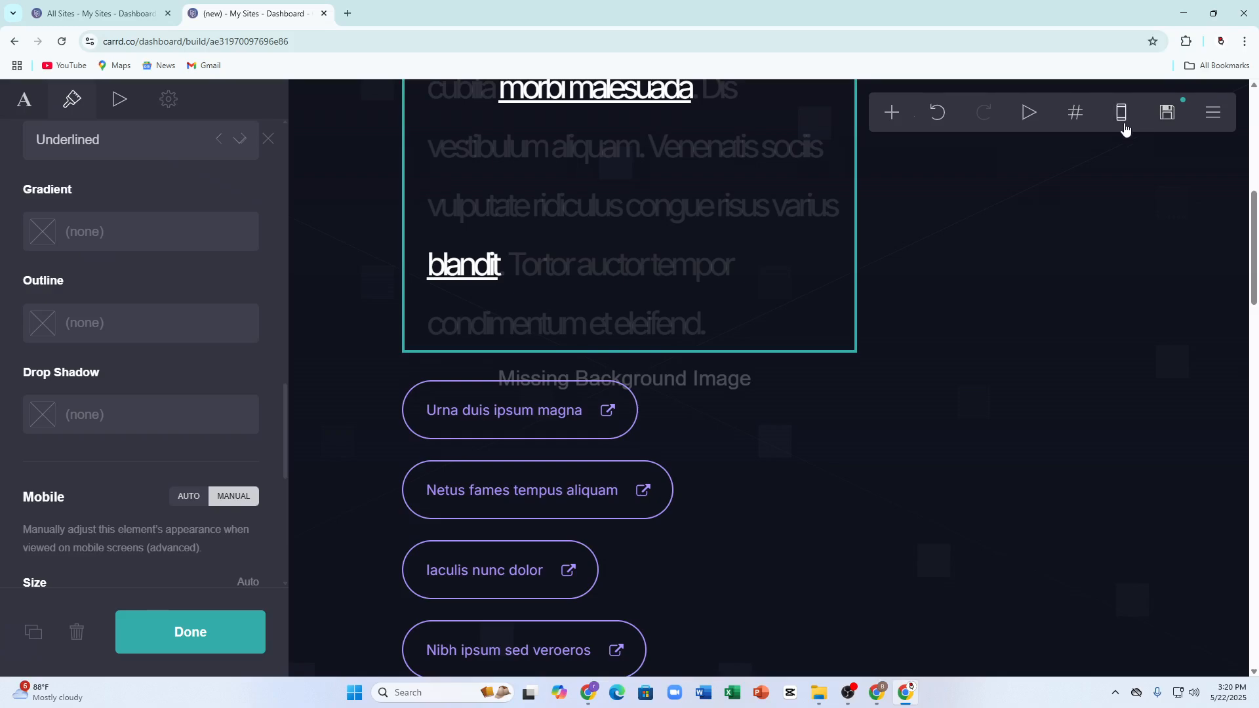
scroll(131, 446, down, 4)
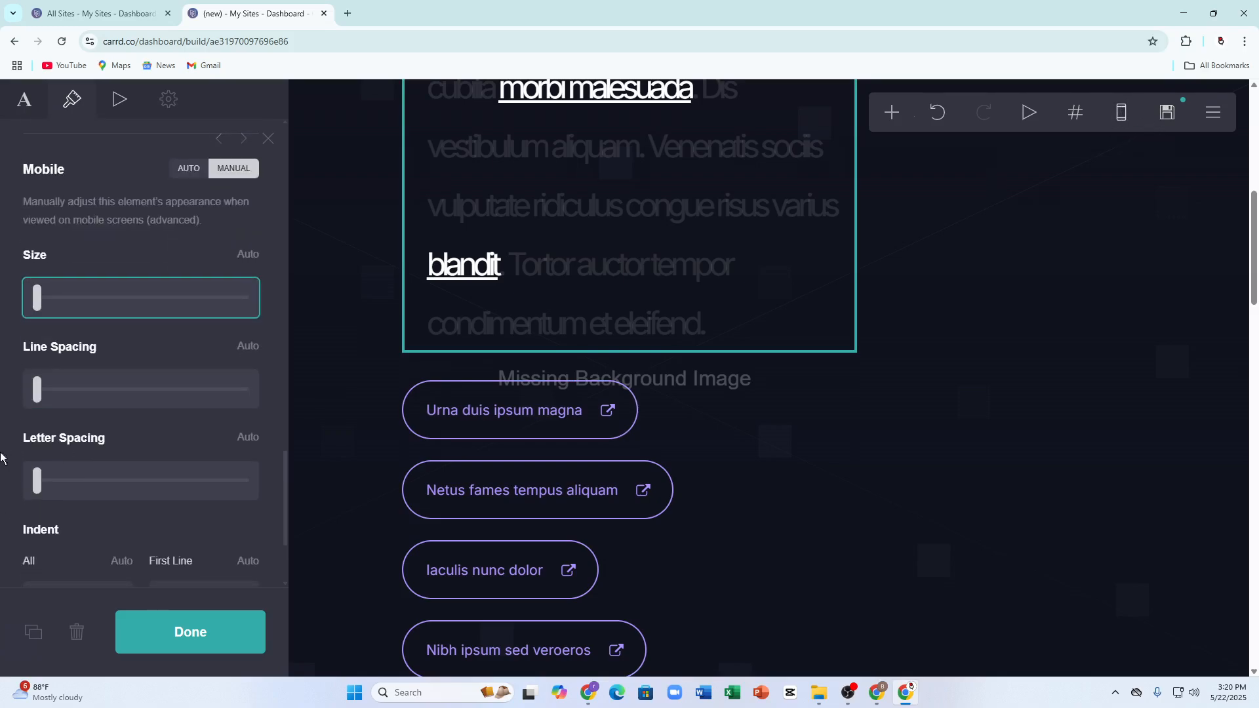
scroll(46, 492, down, 3)
scroll(77, 387, up, 6)
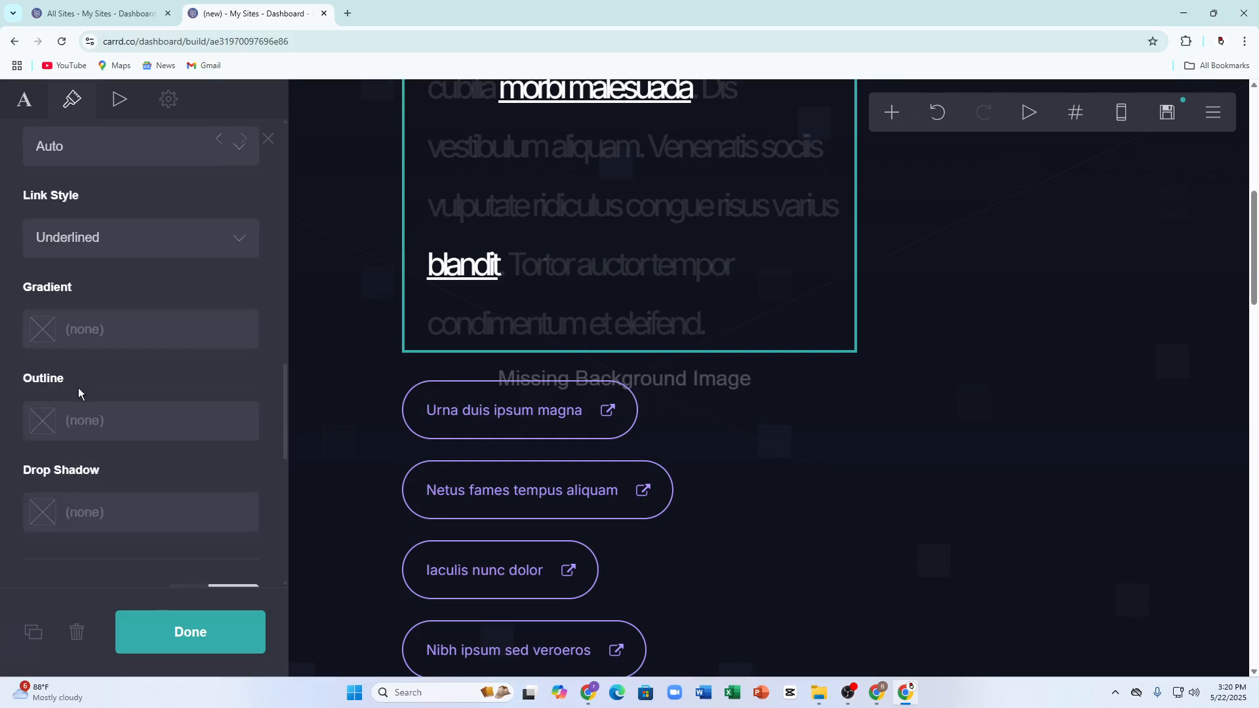
Look over the Work paragraph's remaining appearance options, its Markdown help, and its class, attribute and tag settings.
scroll(77, 397, down, 2)
click(34, 115)
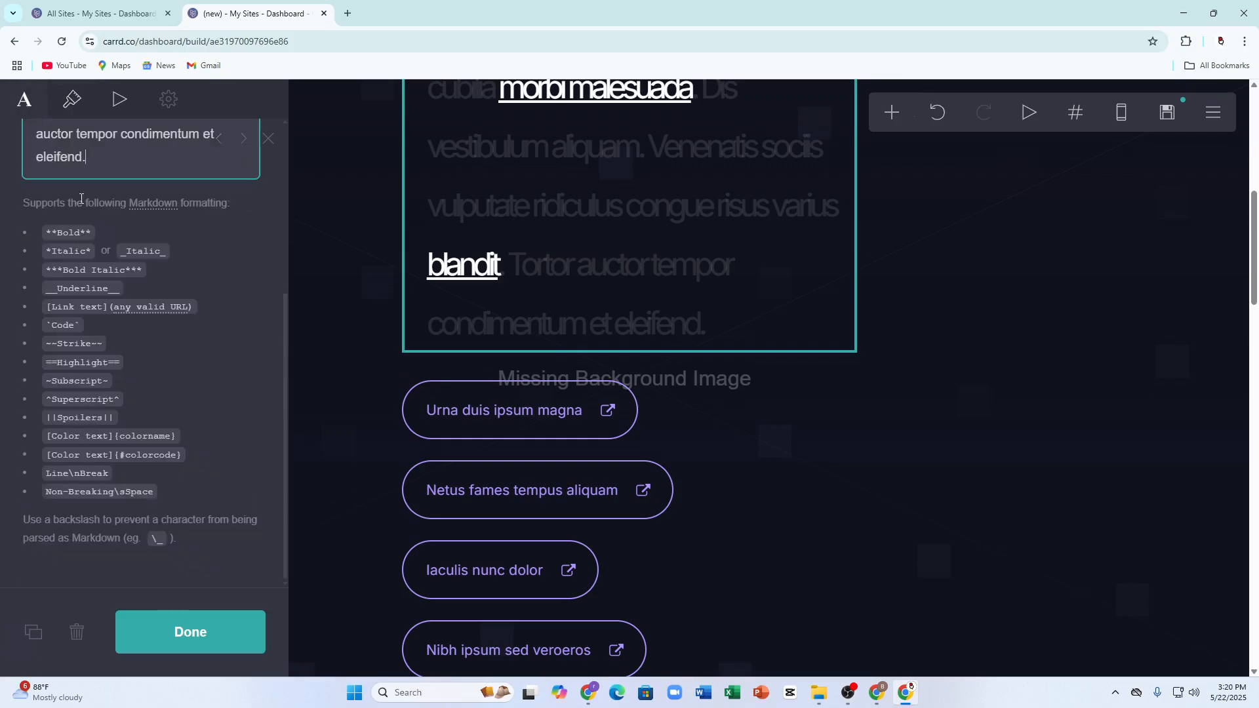
click(128, 105)
click(156, 108)
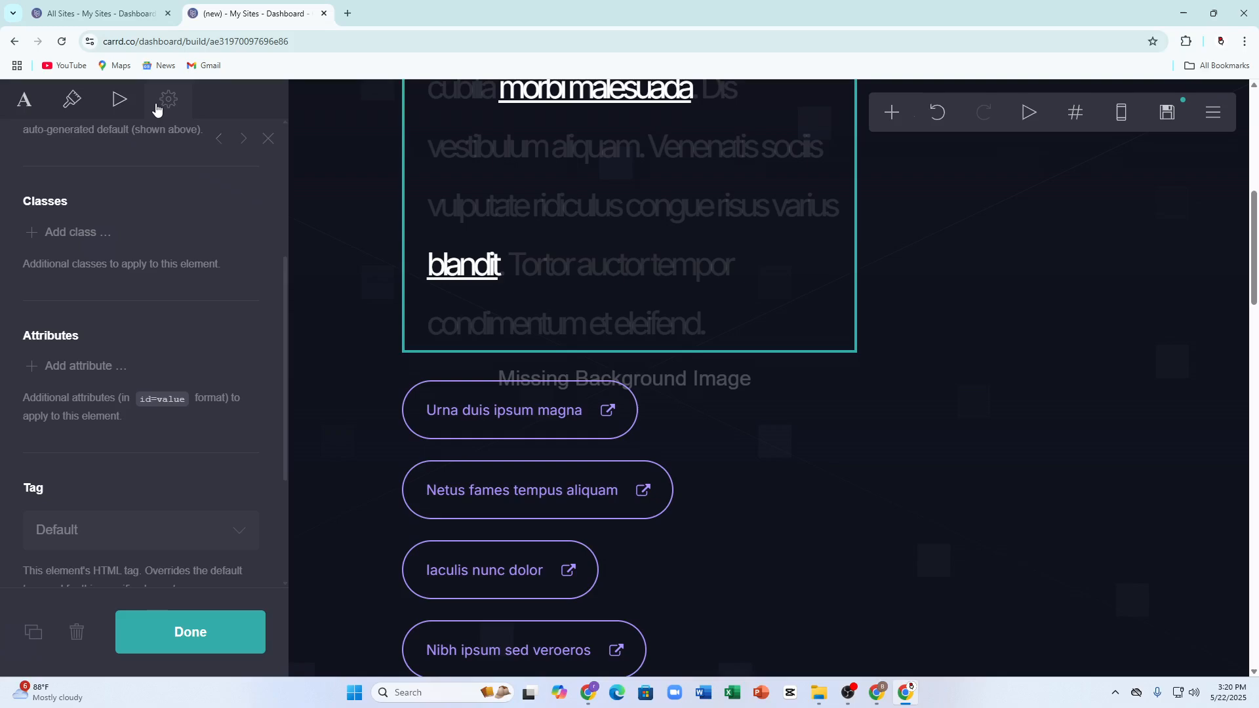
scroll(105, 210, down, 1)
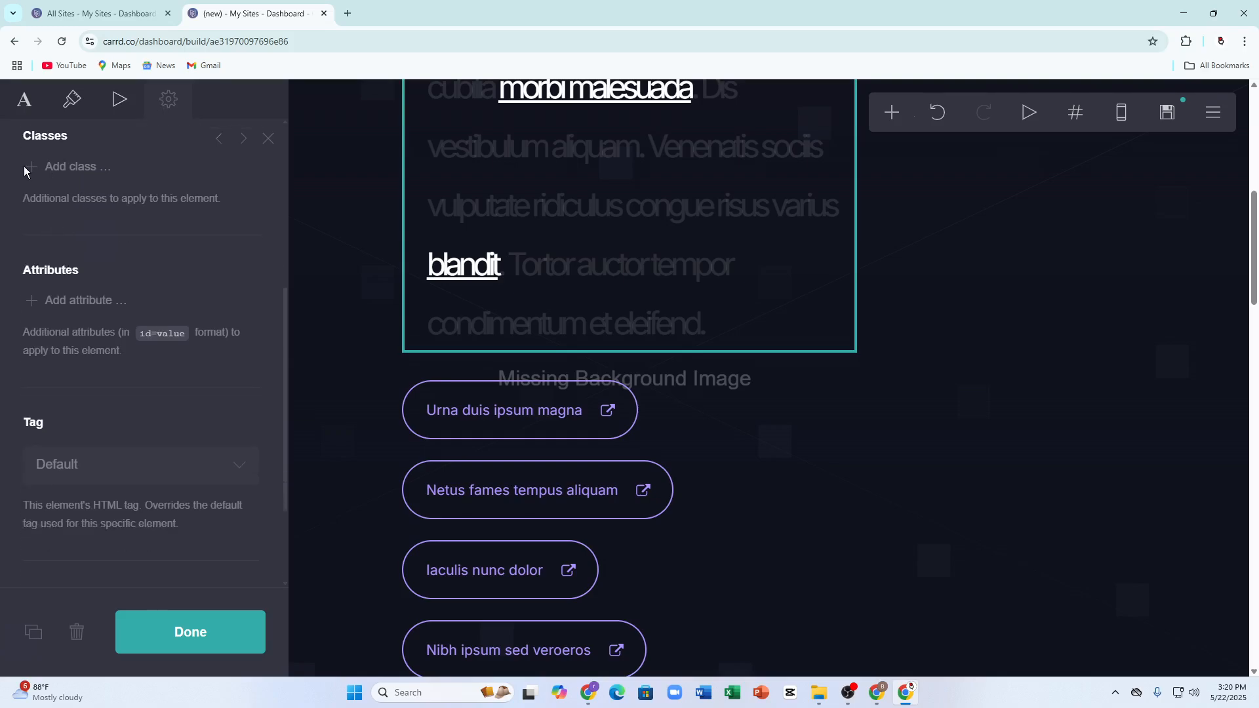
click(507, 230)
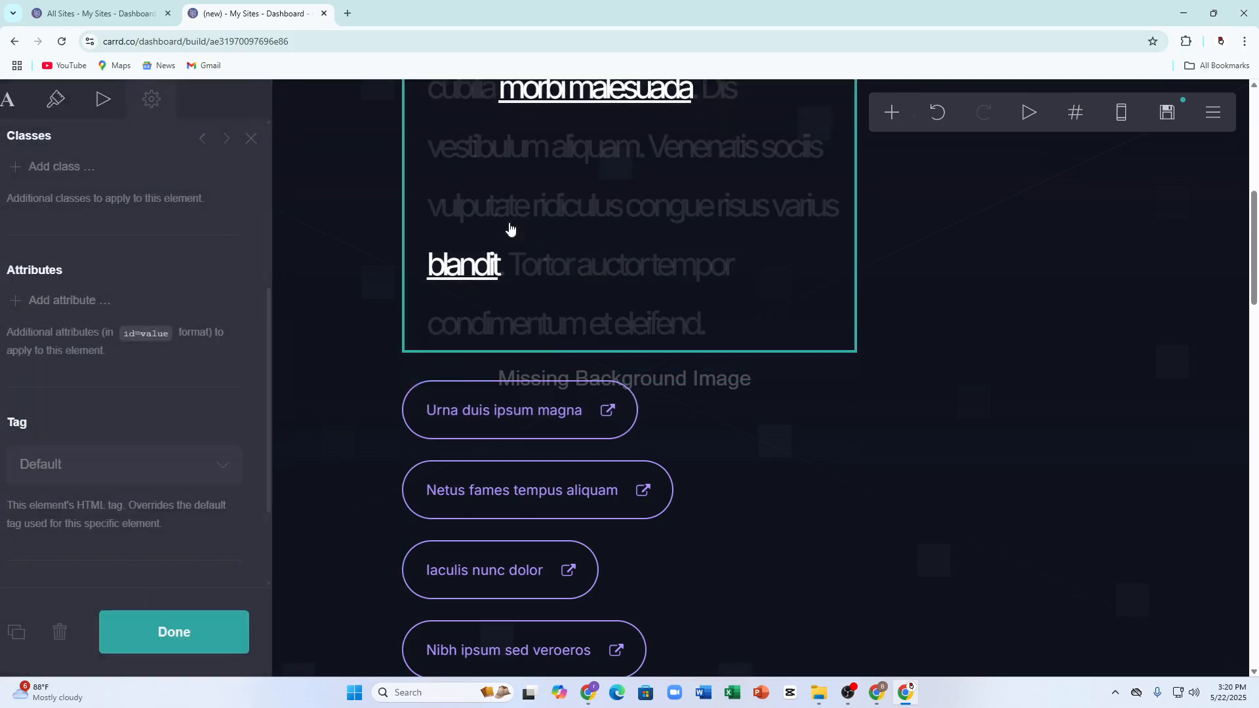
Switch to File Explorer, try to bring a screenshot from Pictures > Screenshots onto the page, and return to the Carrd editor.
click(819, 692)
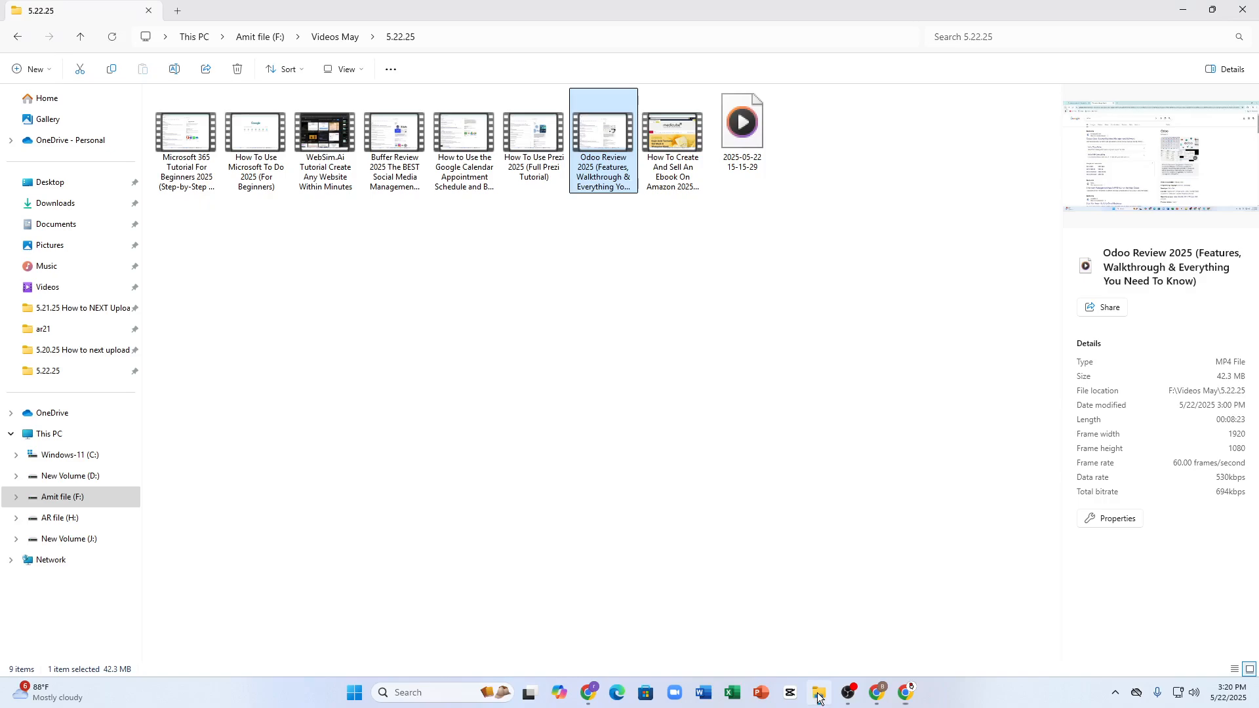
click(52, 244)
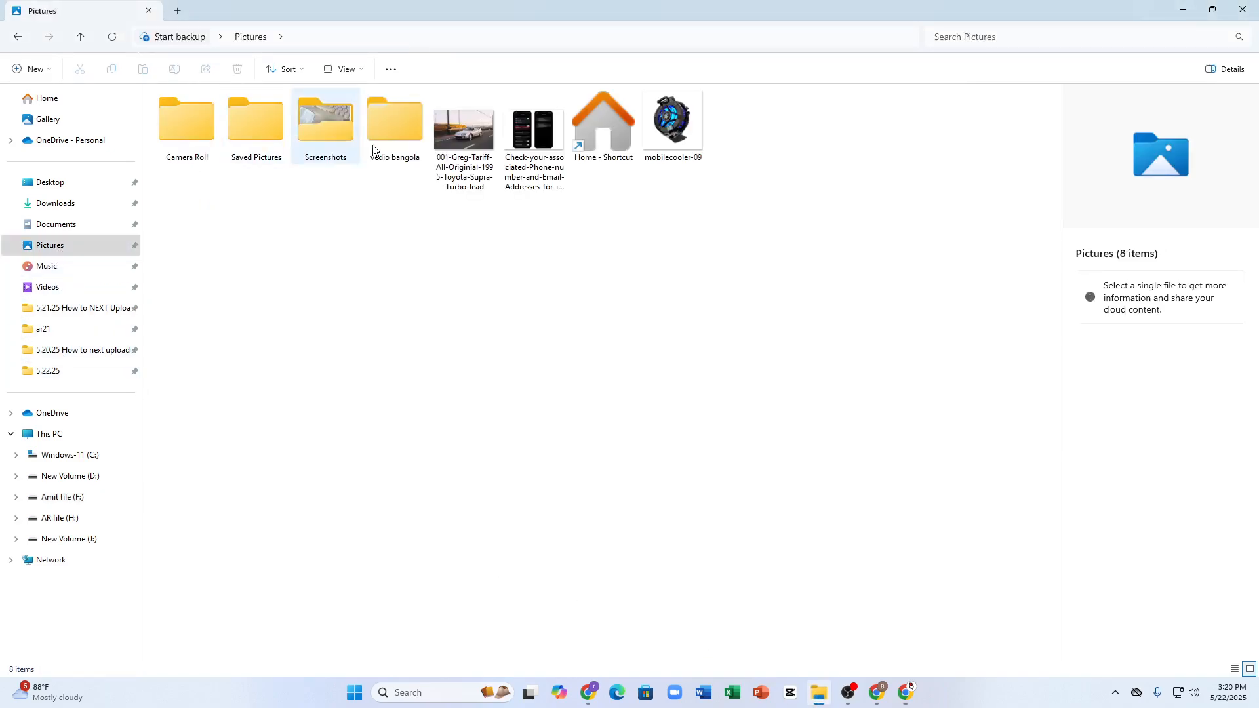
double_click(332, 153)
drag(159, 310, 761, 368)
drag(611, 350, 666, 218)
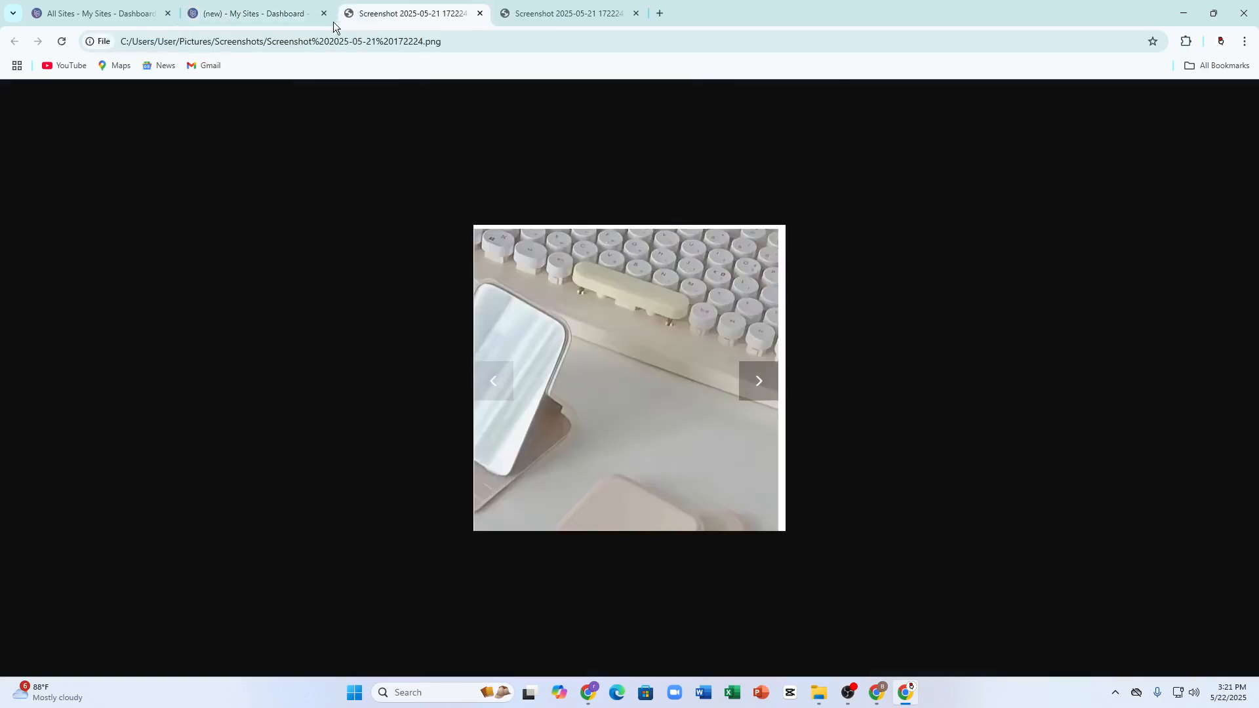
click(288, 13)
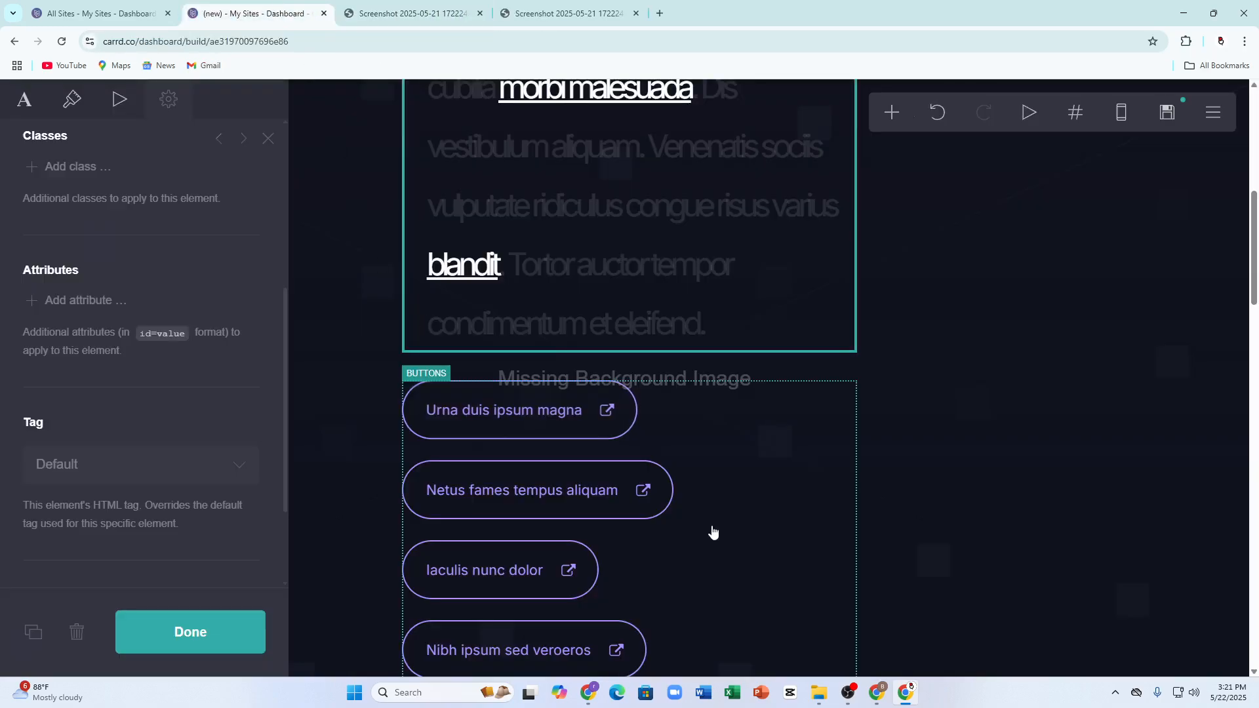
click(891, 115)
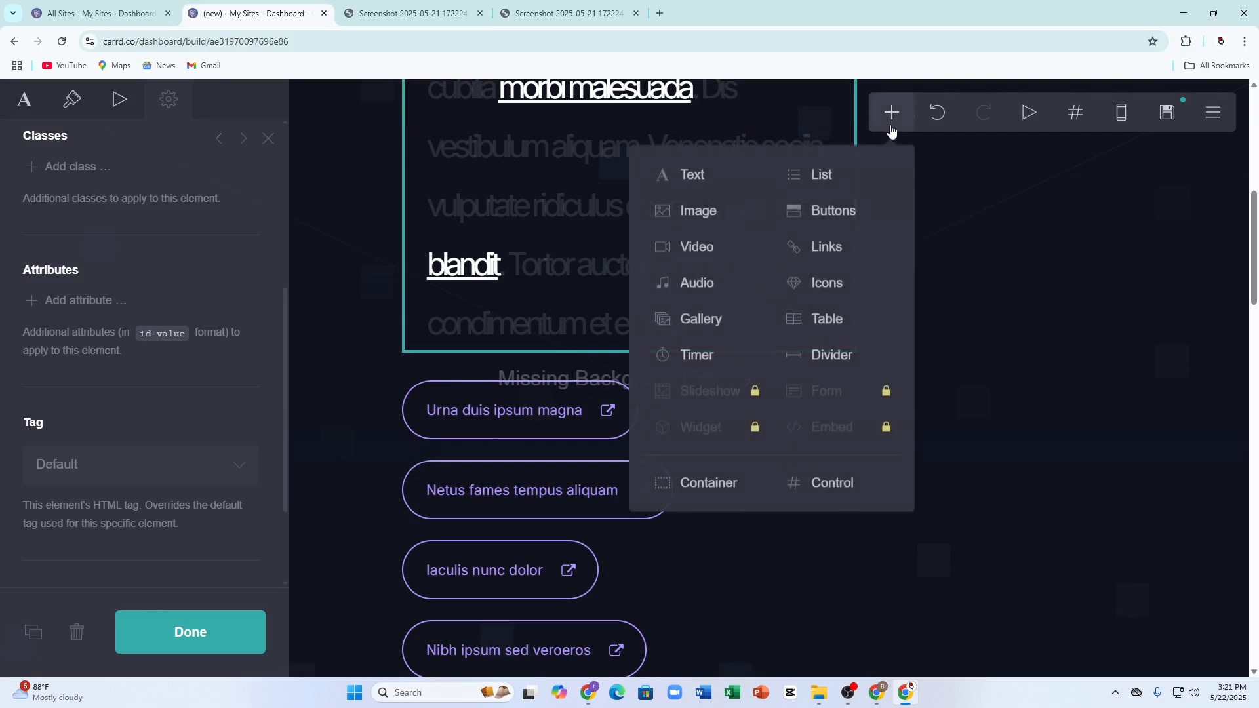
click(715, 215)
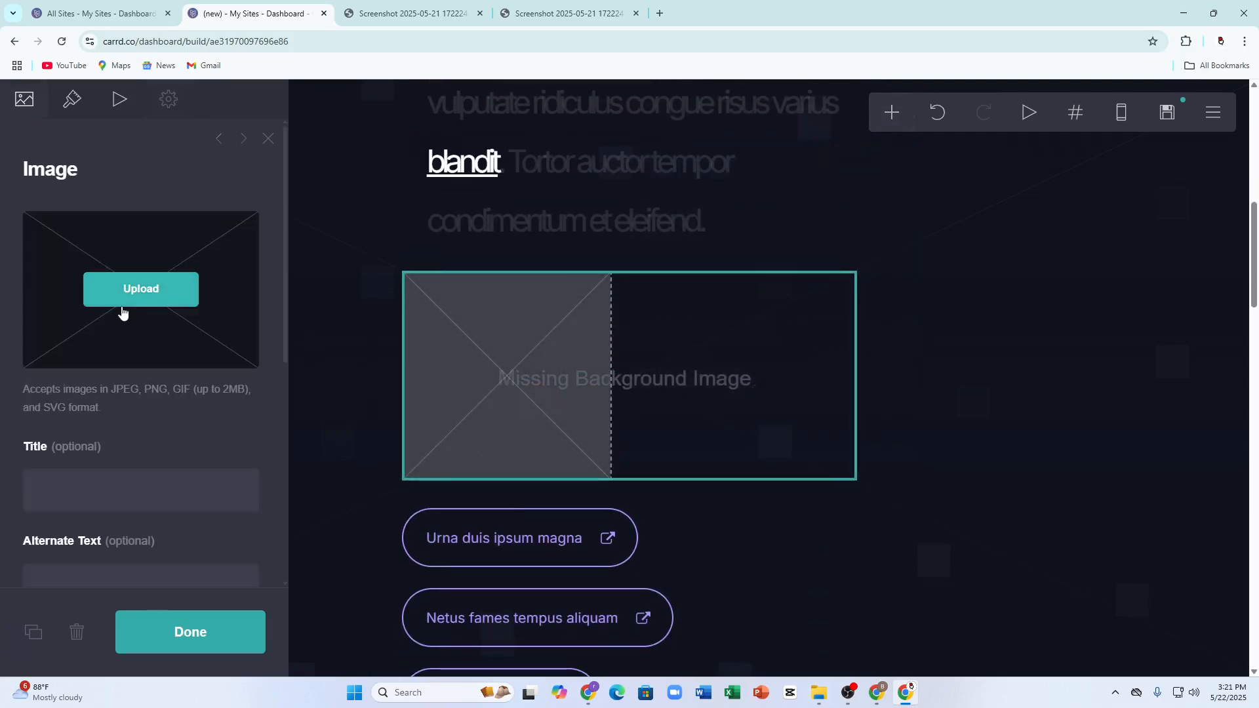
click(108, 289)
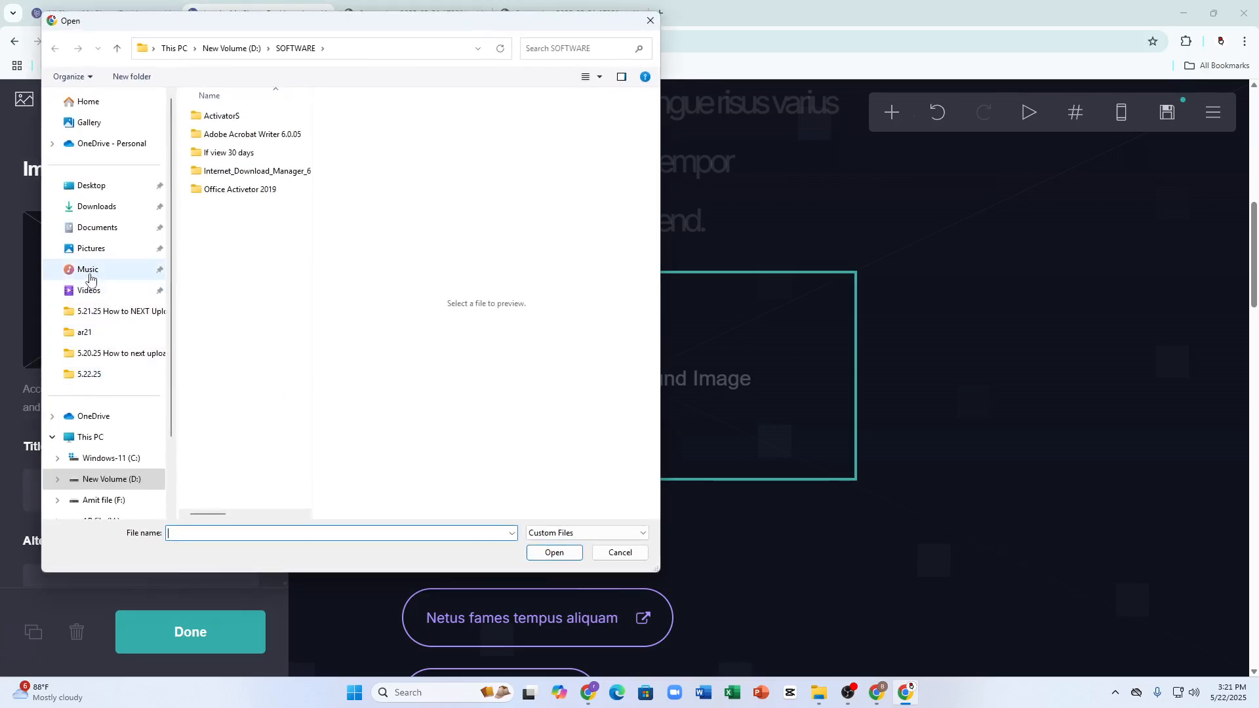
click(92, 249)
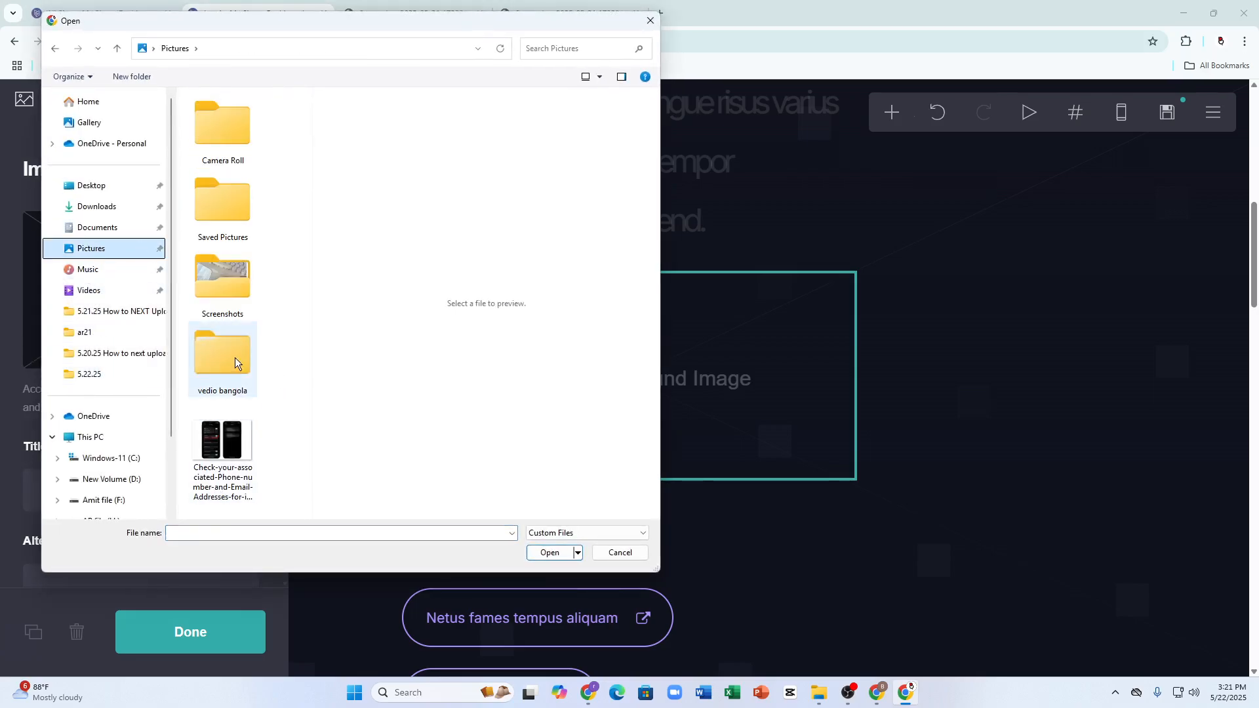
double_click(223, 279)
scroll(236, 314, down, 10)
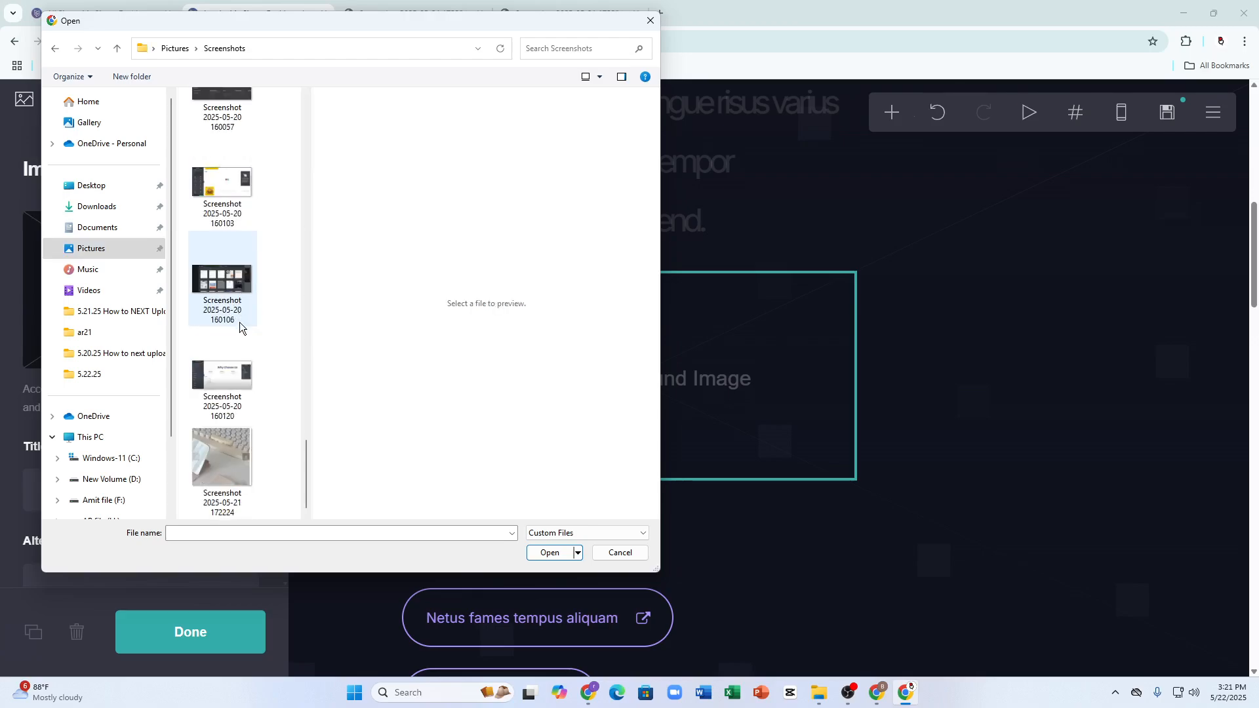
click(198, 433)
click(531, 553)
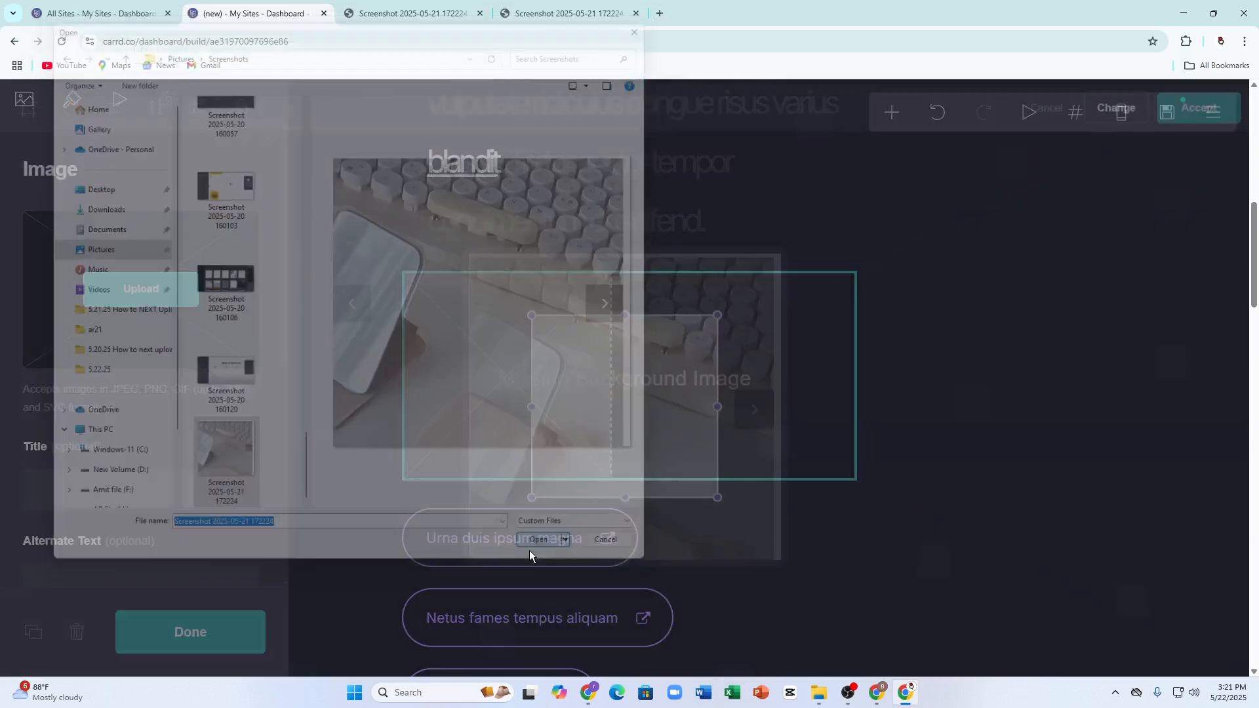
Enlarge the crop area to cover most of the keyboard photo and accept the crop.
drag(529, 311, 491, 271)
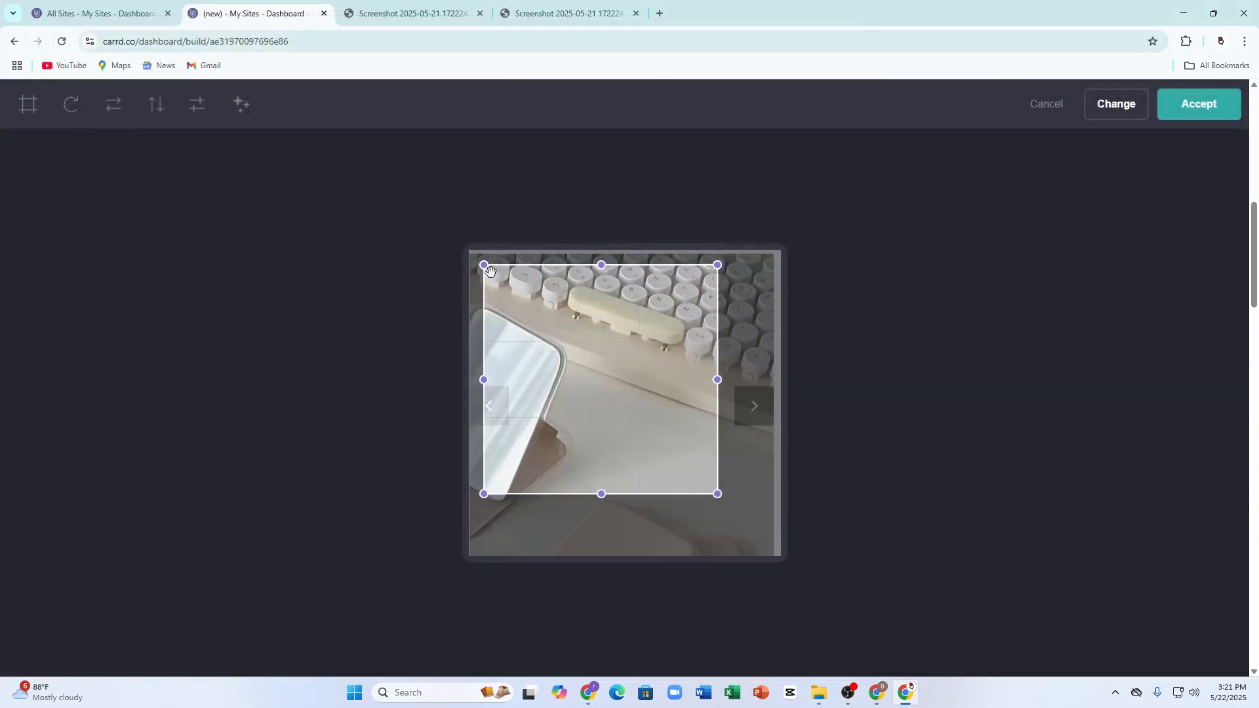
drag(716, 500, 738, 533)
click(1166, 112)
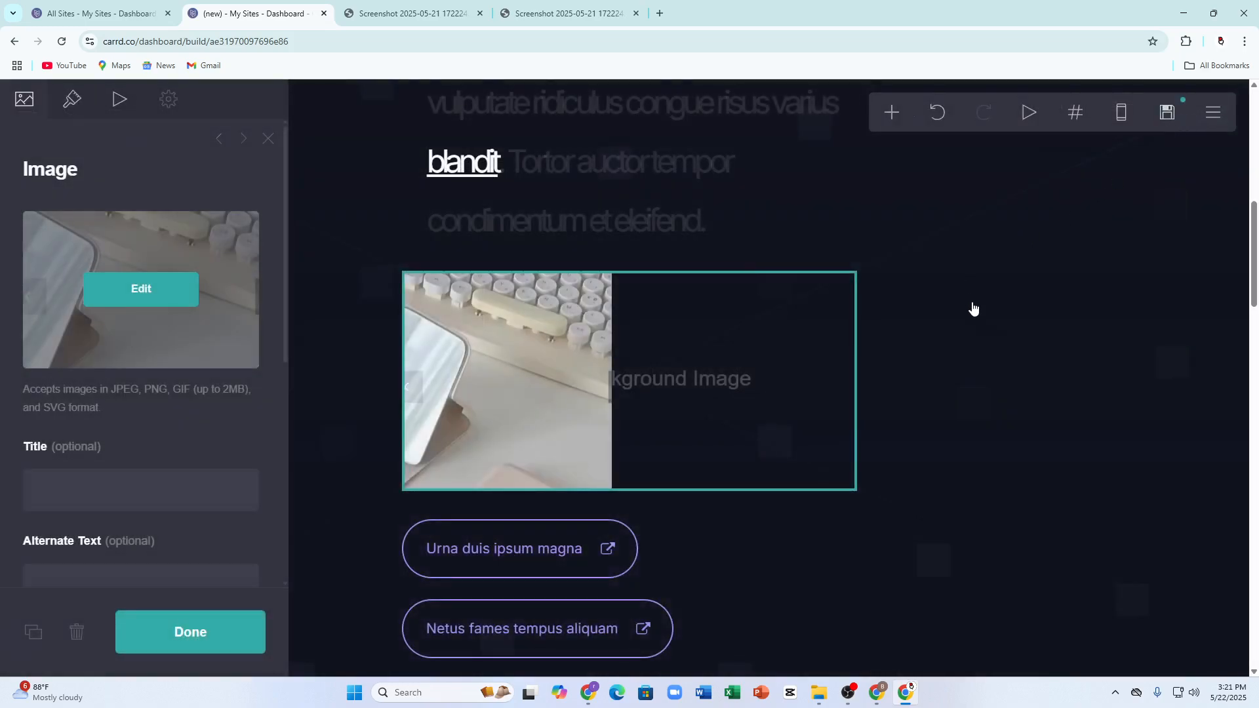
Add a text element to the page and look through its custom style settings.
click(689, 379)
click(891, 111)
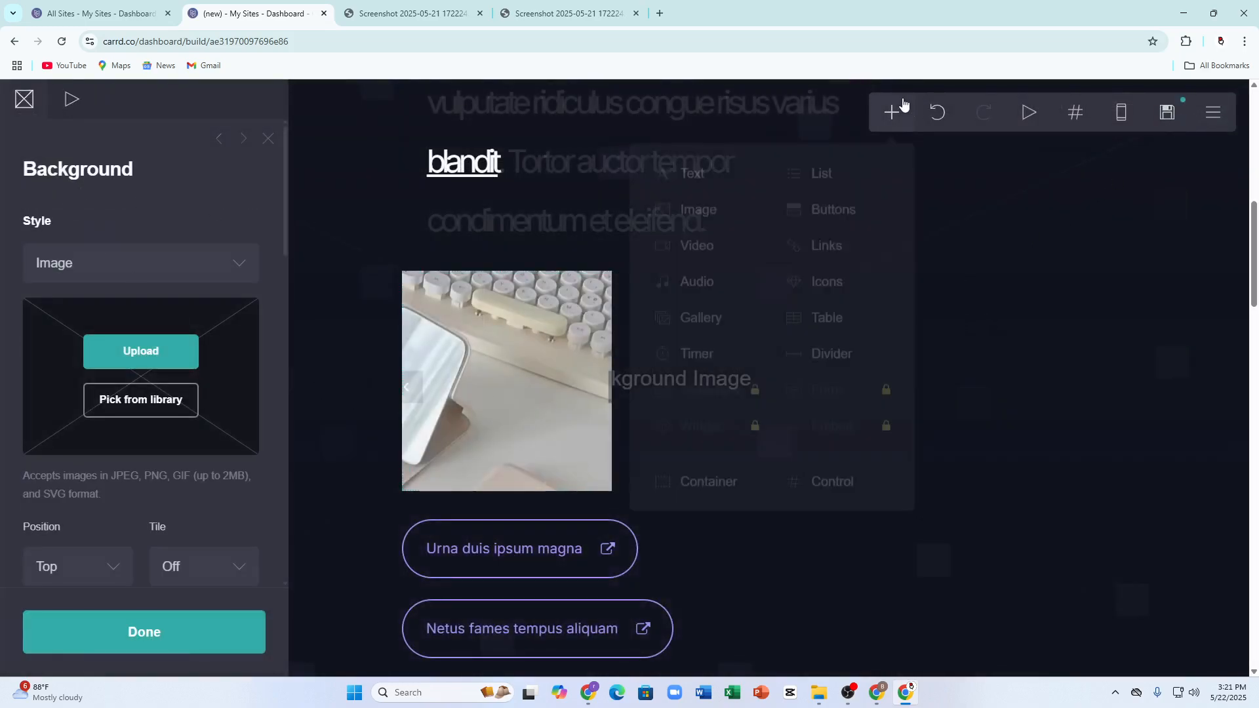
click(659, 183)
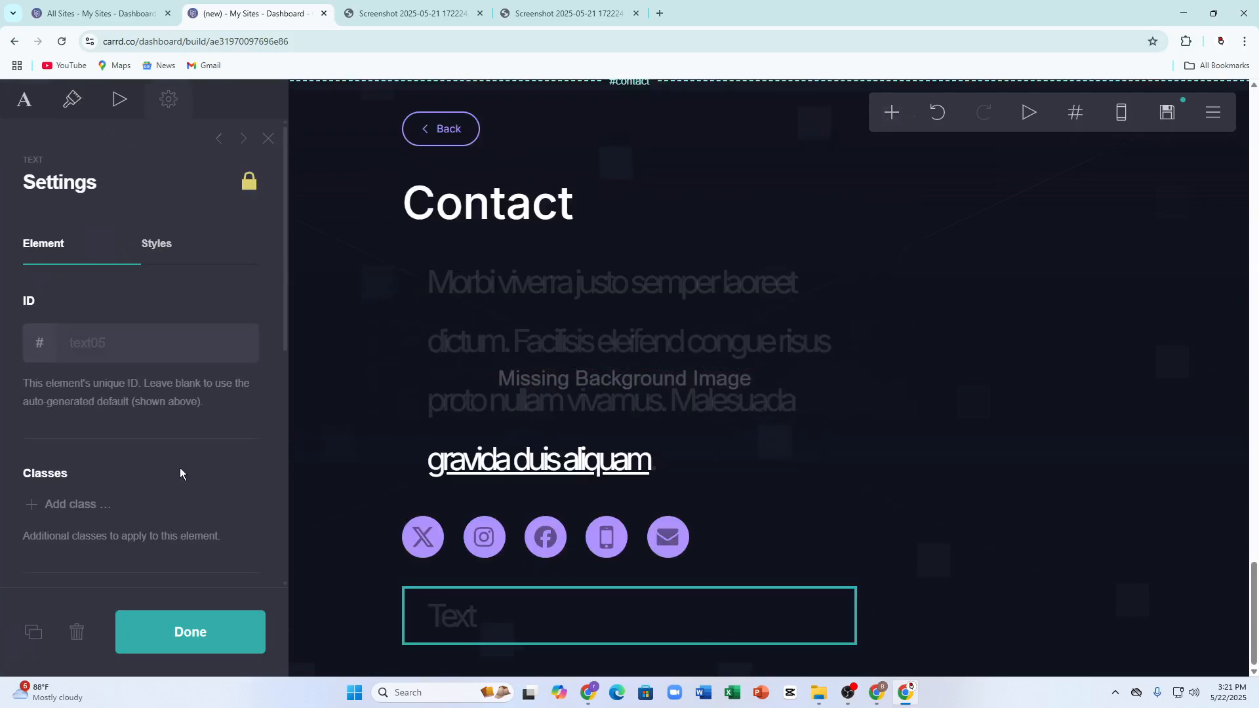
click(157, 255)
scroll(240, 387, down, 5)
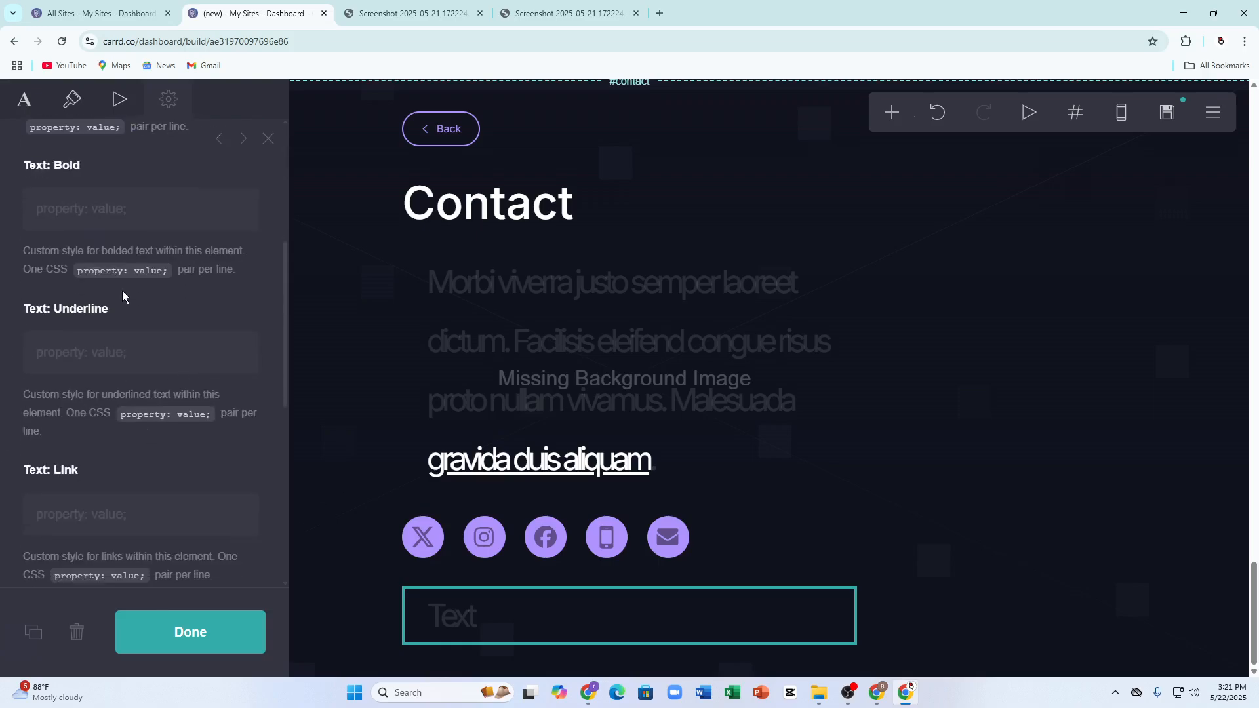
scroll(98, 211, up, 5)
Set the new text element's content to "hi there" and finish editing it.
click(25, 115)
click(67, 221)
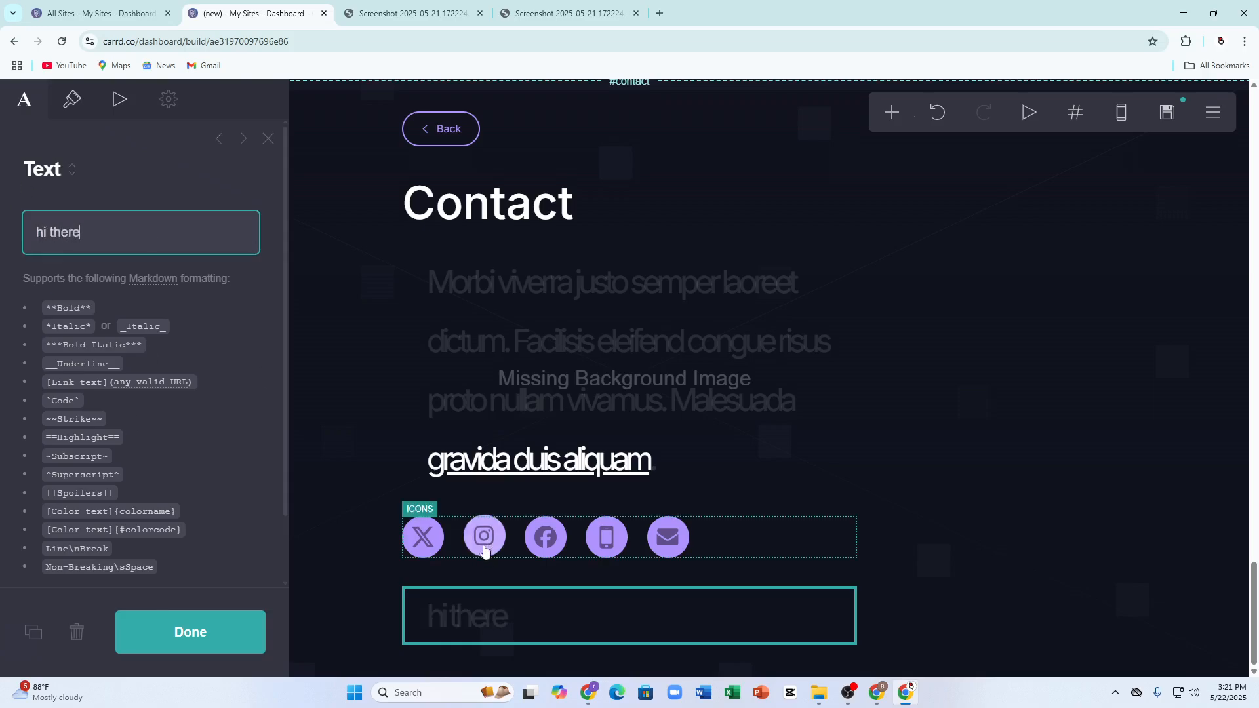
click(204, 634)
Return to the keyboard image in the Work section and add another text element with its default text.
scroll(555, 490, up, 20)
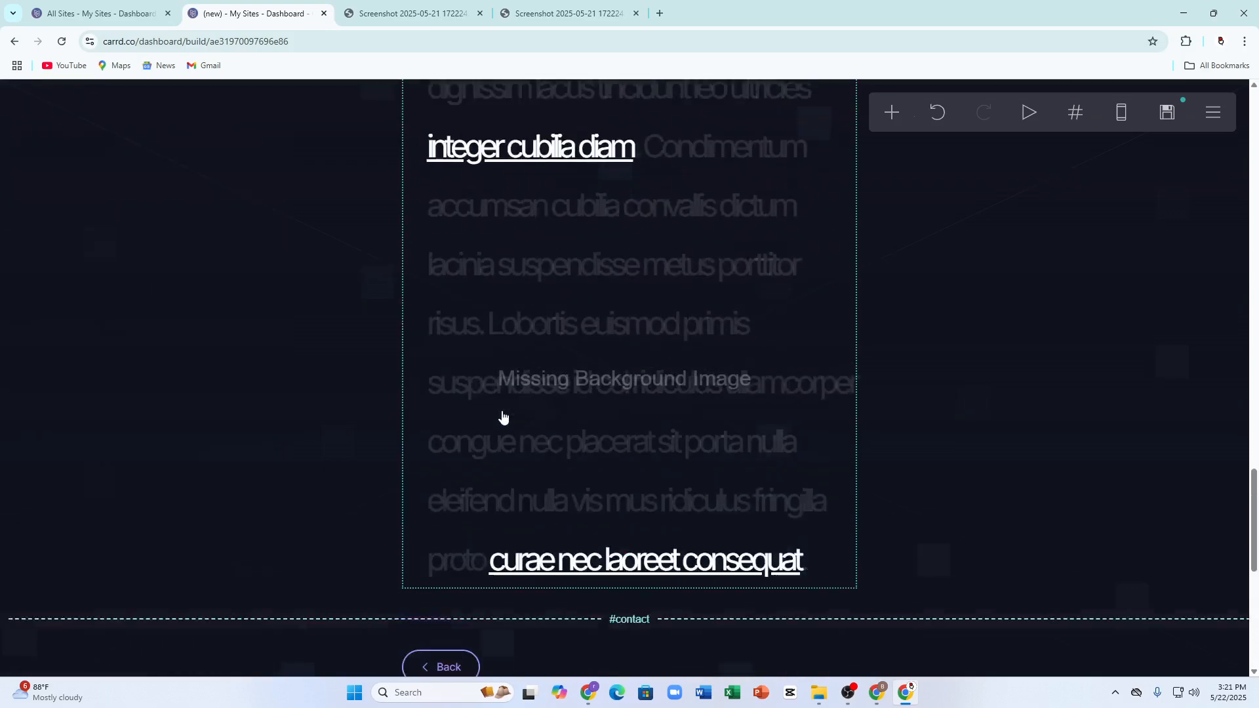
scroll(724, 345, up, 8)
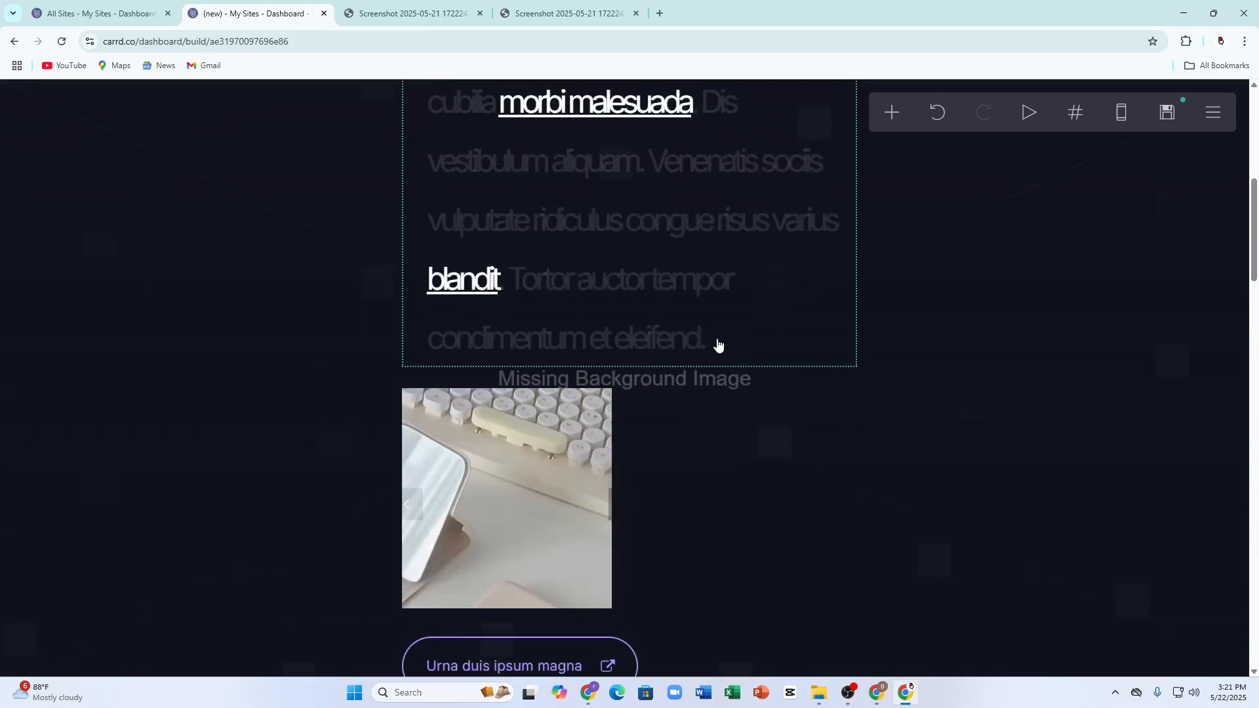
scroll(686, 450, down, 1)
click(685, 449)
click(879, 116)
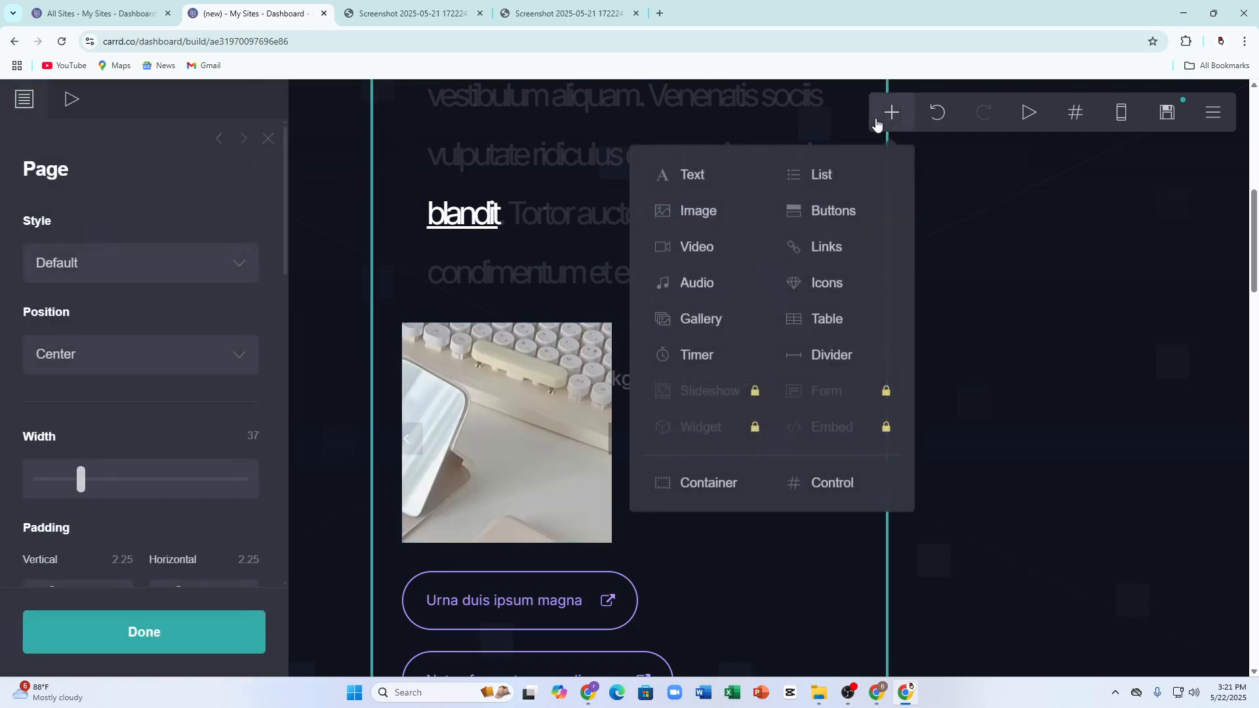
click(690, 173)
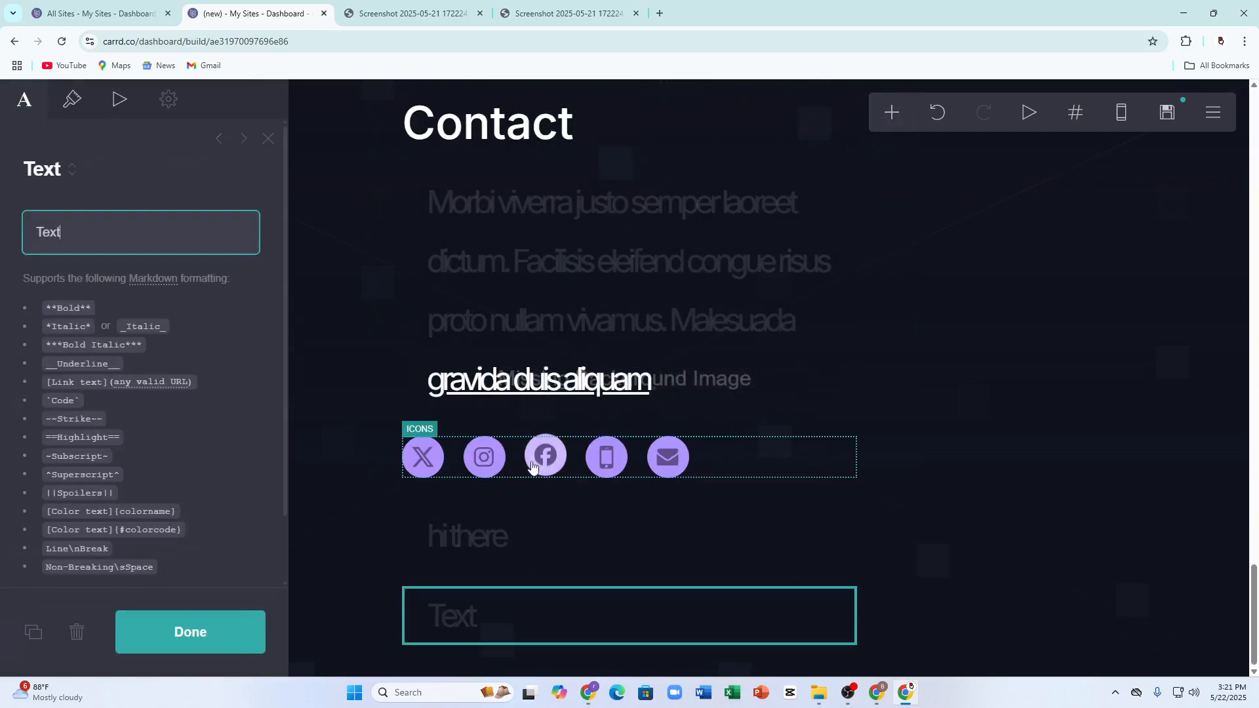
Move the "hi there" text up to the Work section, between the keyboard image and the link buttons.
click(495, 529)
drag(494, 529, 746, 258)
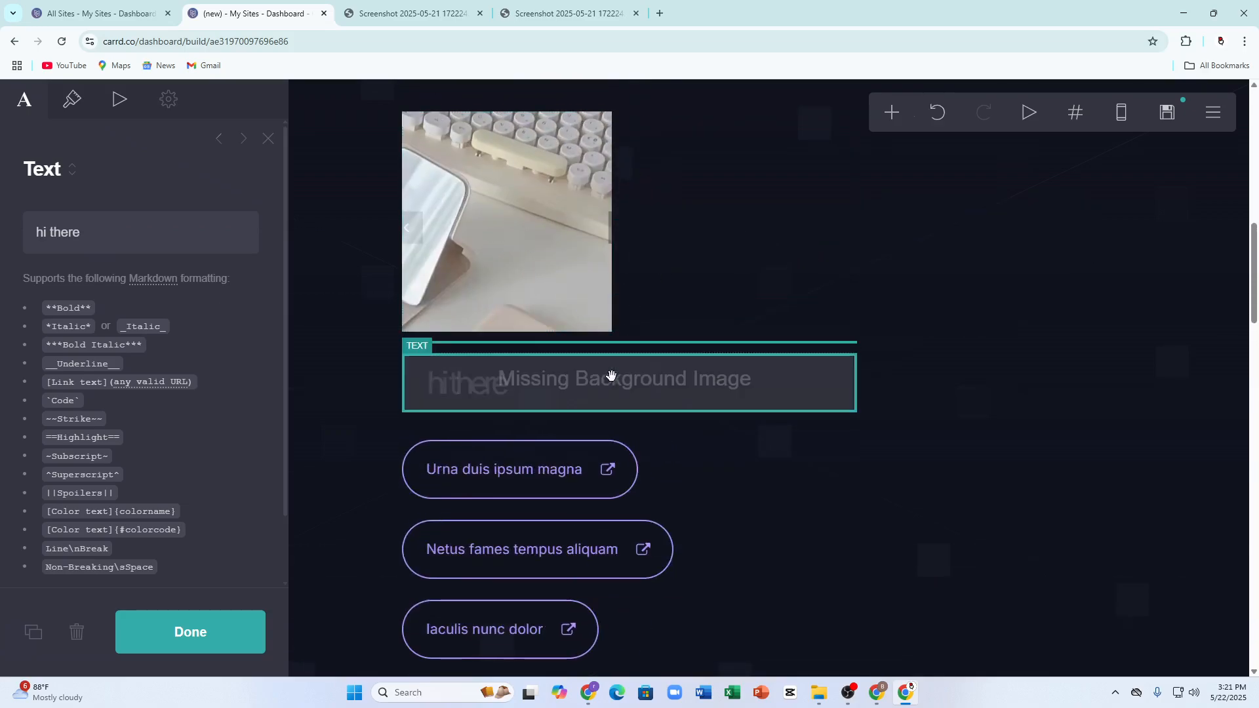
drag(610, 374, 464, 385)
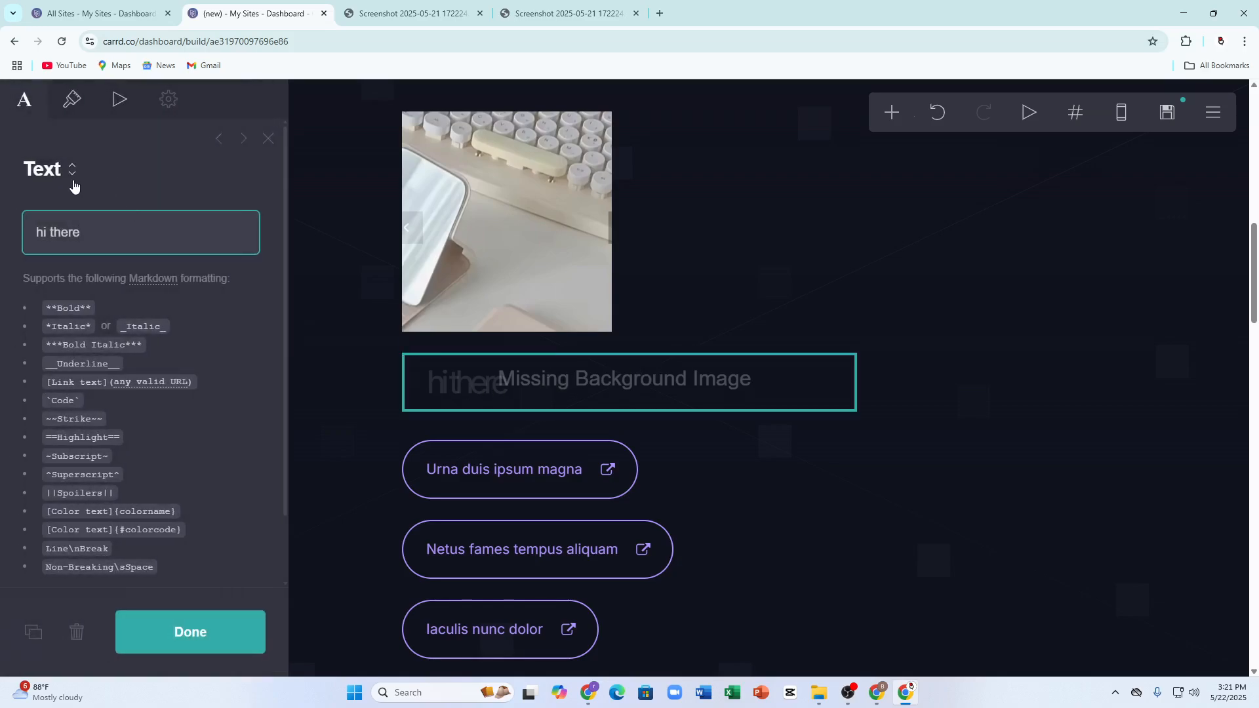
Set the "hi there" text's color to fully opaque #EDEDED and finish editing it.
click(71, 103)
click(40, 267)
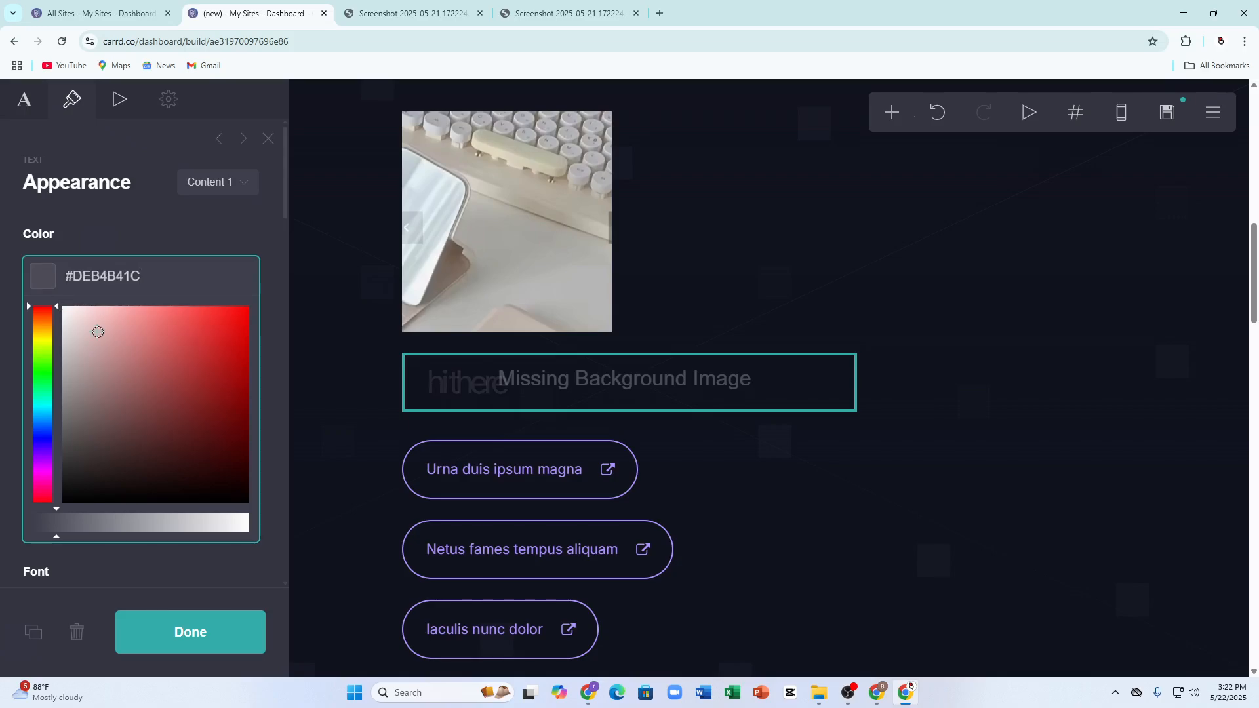
drag(98, 332, 301, 314)
drag(86, 415, 82, 464)
drag(57, 522, 340, 525)
click(191, 636)
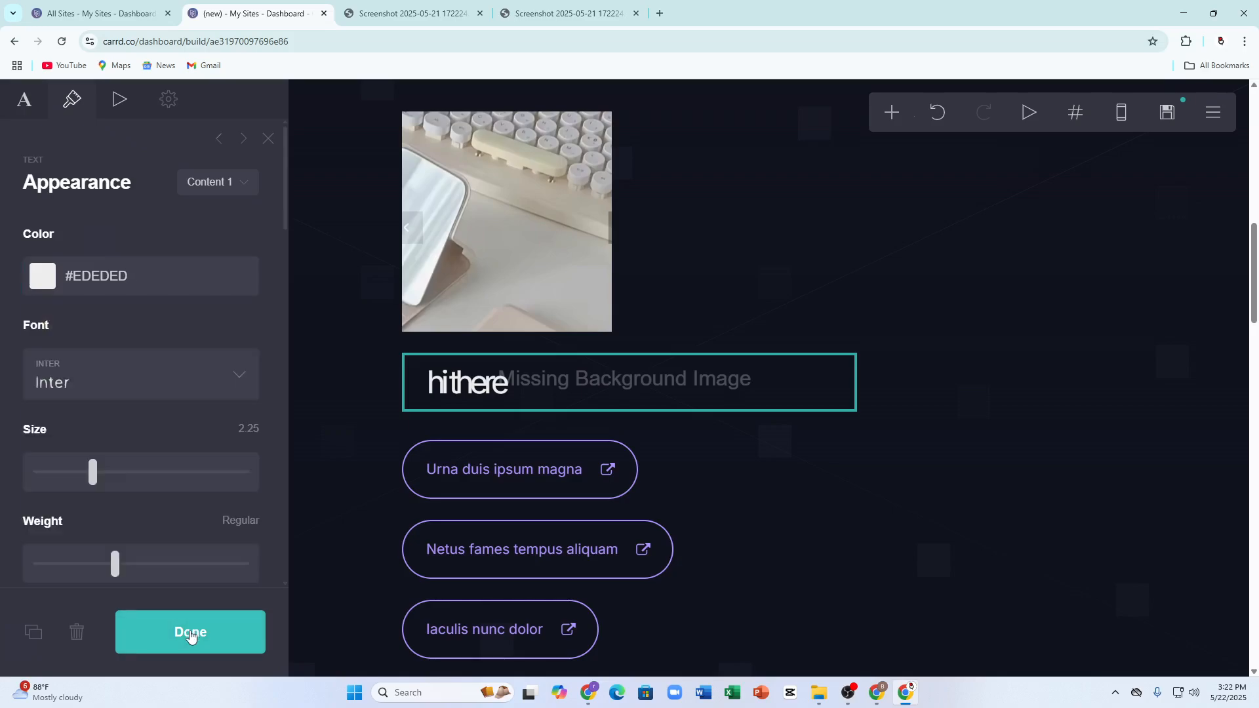
drag(708, 372, 648, 374)
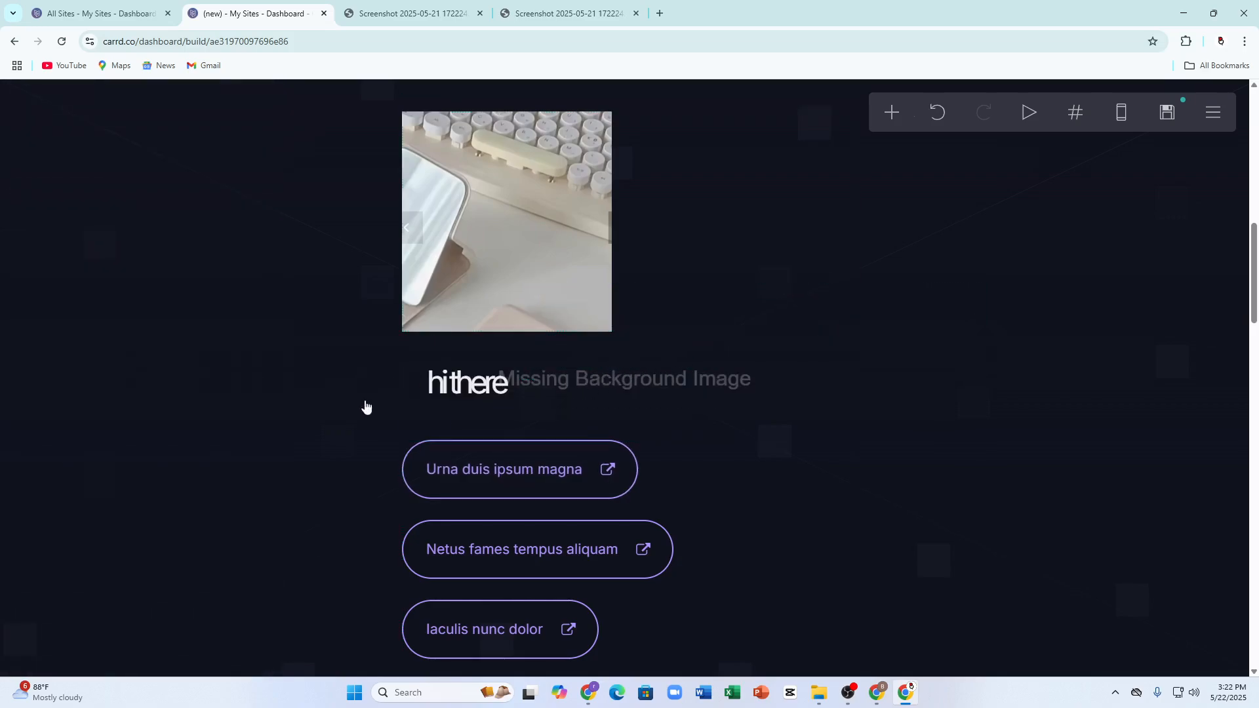
Add a container to the page and set its type to Columns.
click(895, 115)
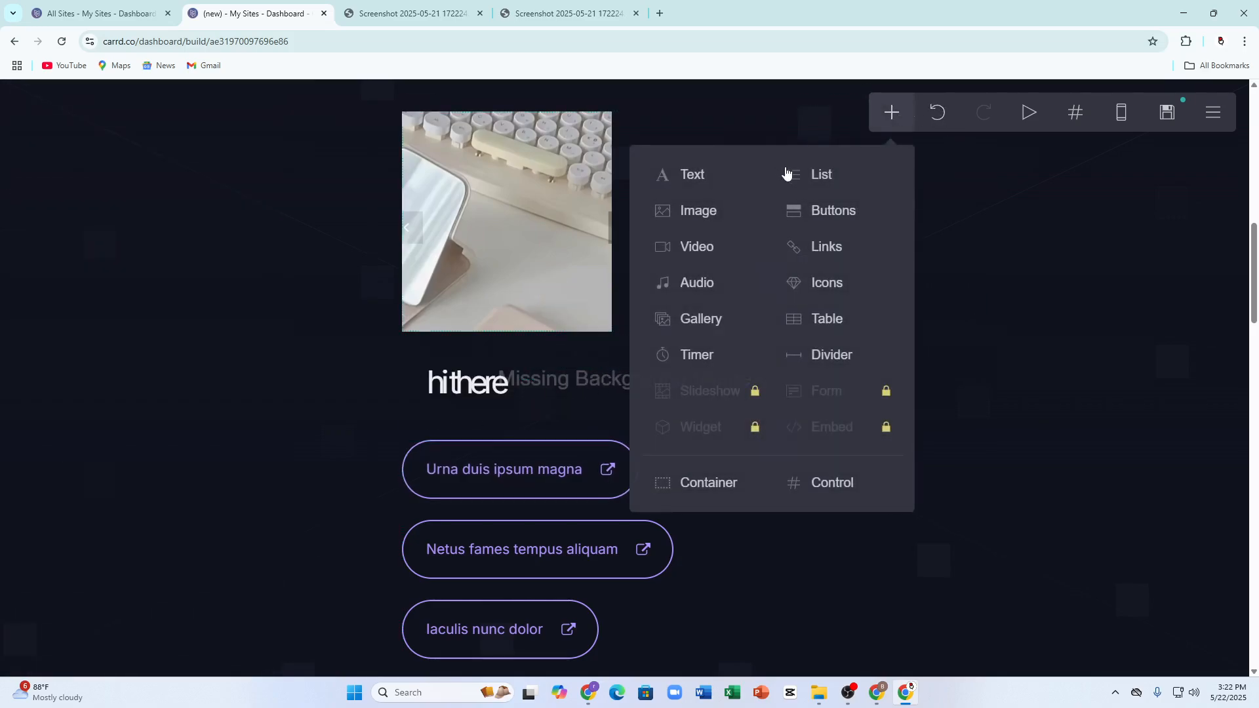
click(687, 493)
click(174, 263)
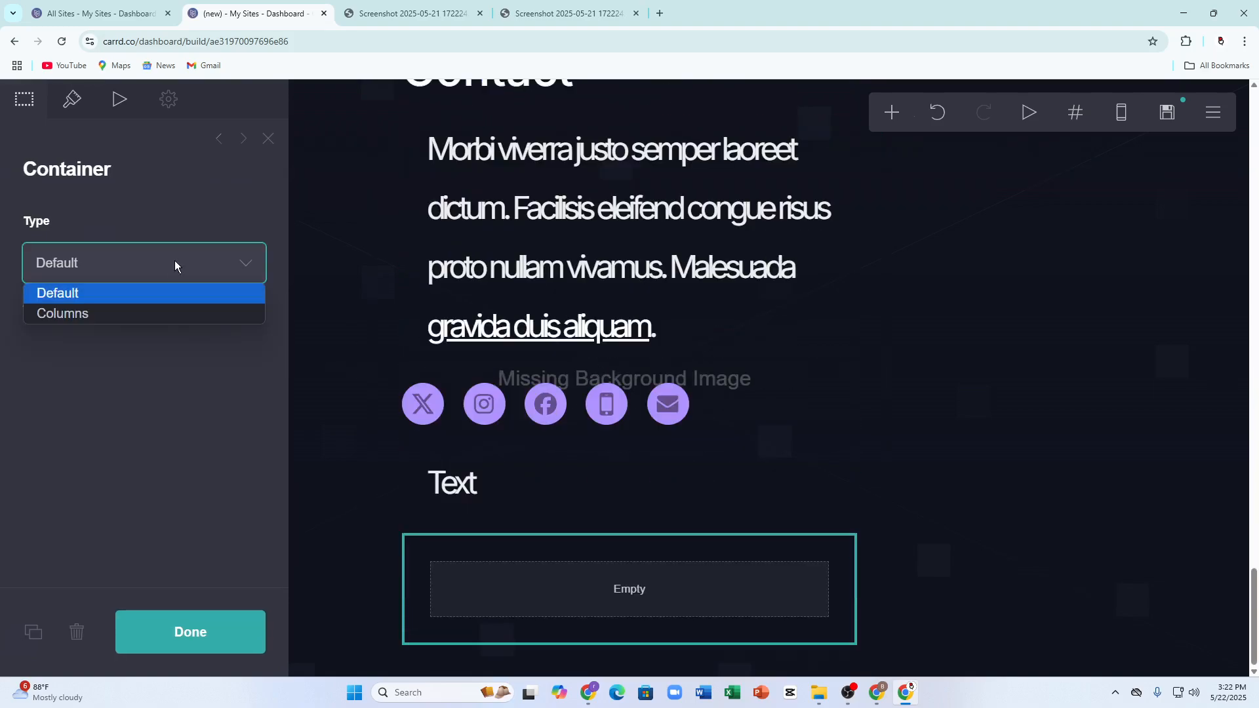
click(137, 310)
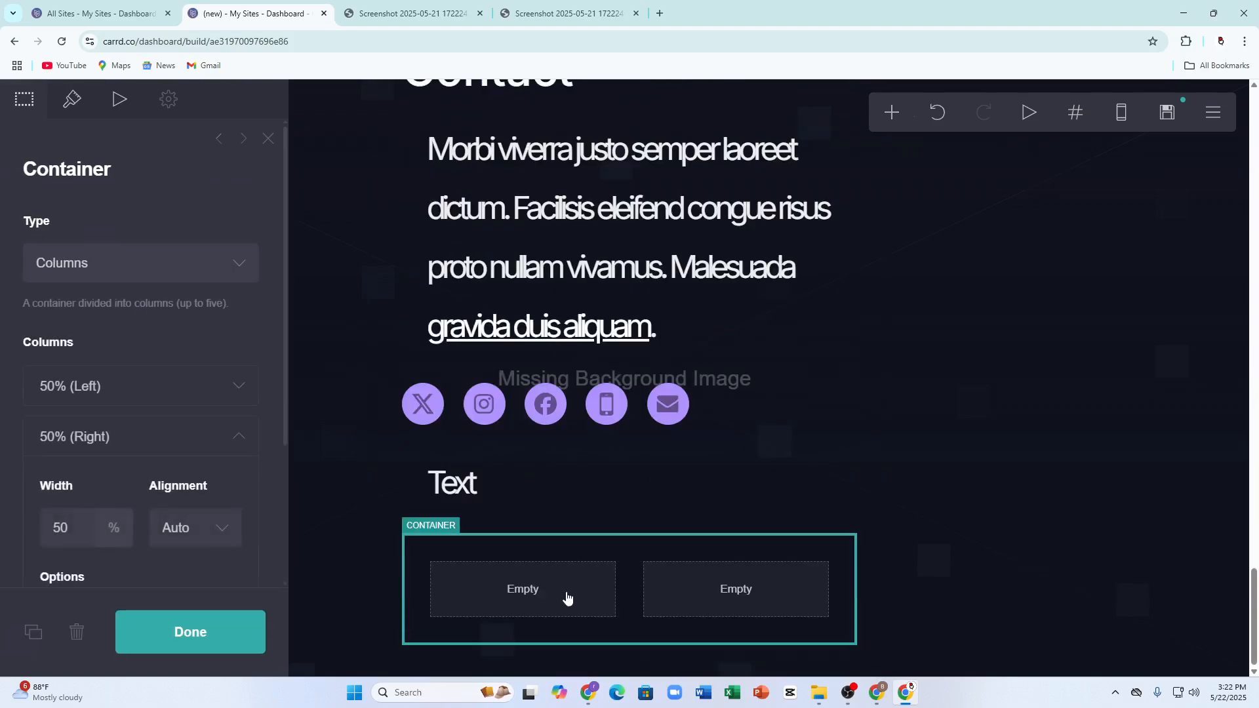
Make the container's 50% (Right) column a spacer, then select the container again for editing.
scroll(98, 392, down, 3)
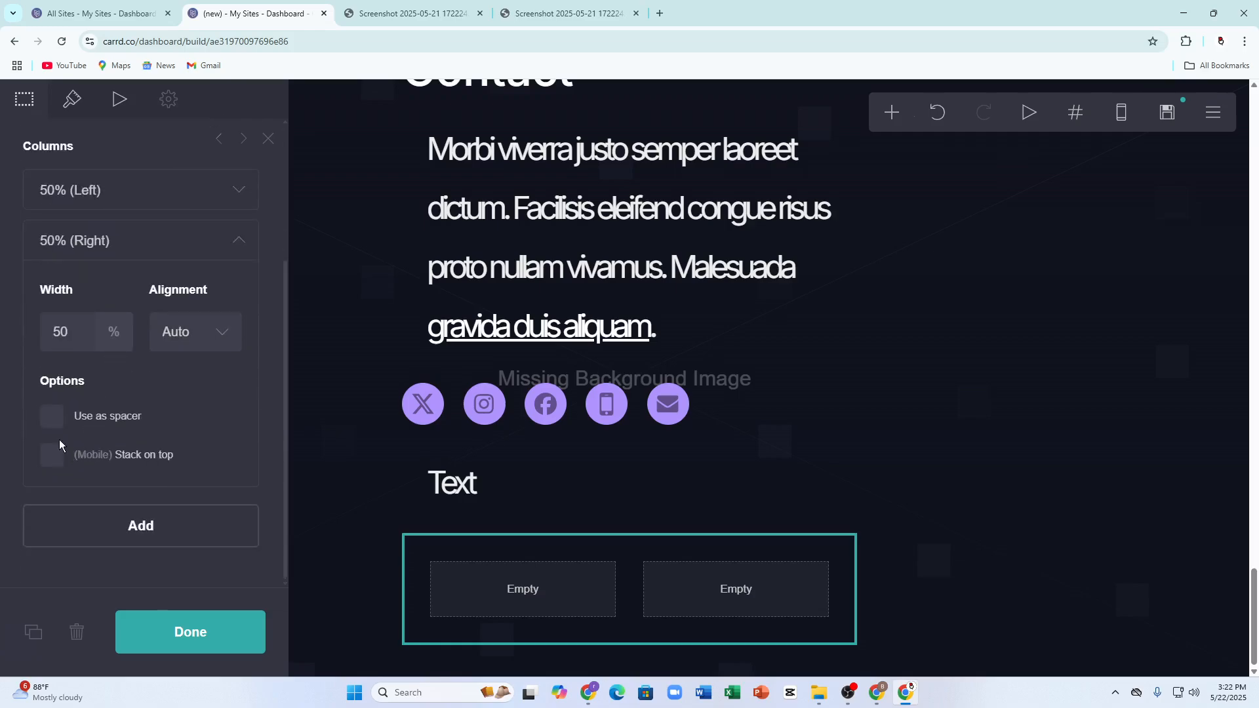
click(57, 417)
click(545, 591)
click(554, 594)
click(554, 593)
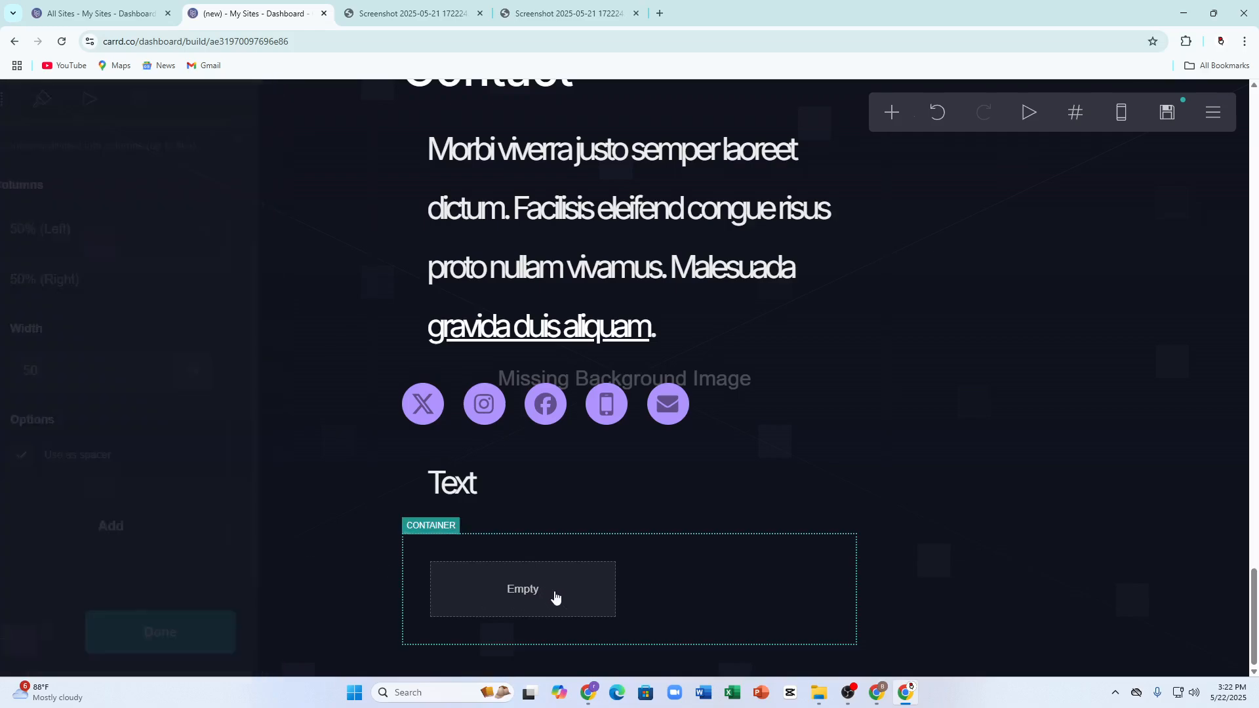
click(555, 594)
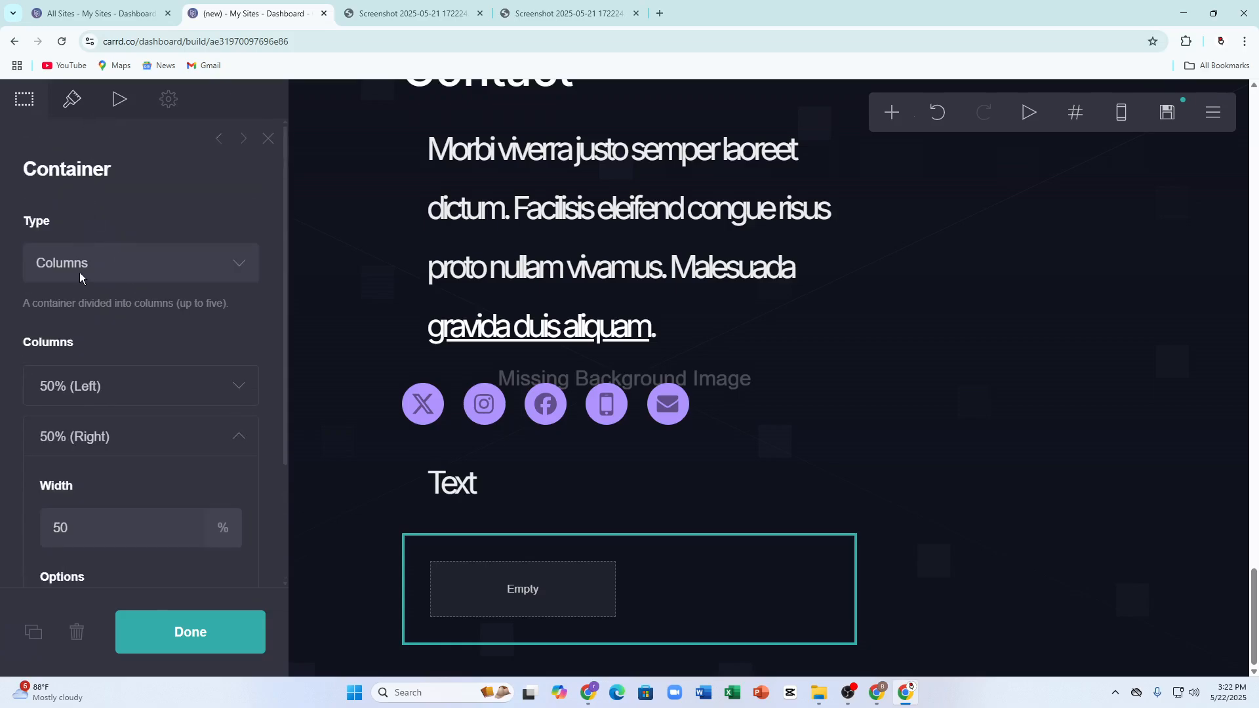
Review the container's 50% (Left) column settings and its On Visible animation choices, keeping the animation at None.
click(80, 273)
click(69, 395)
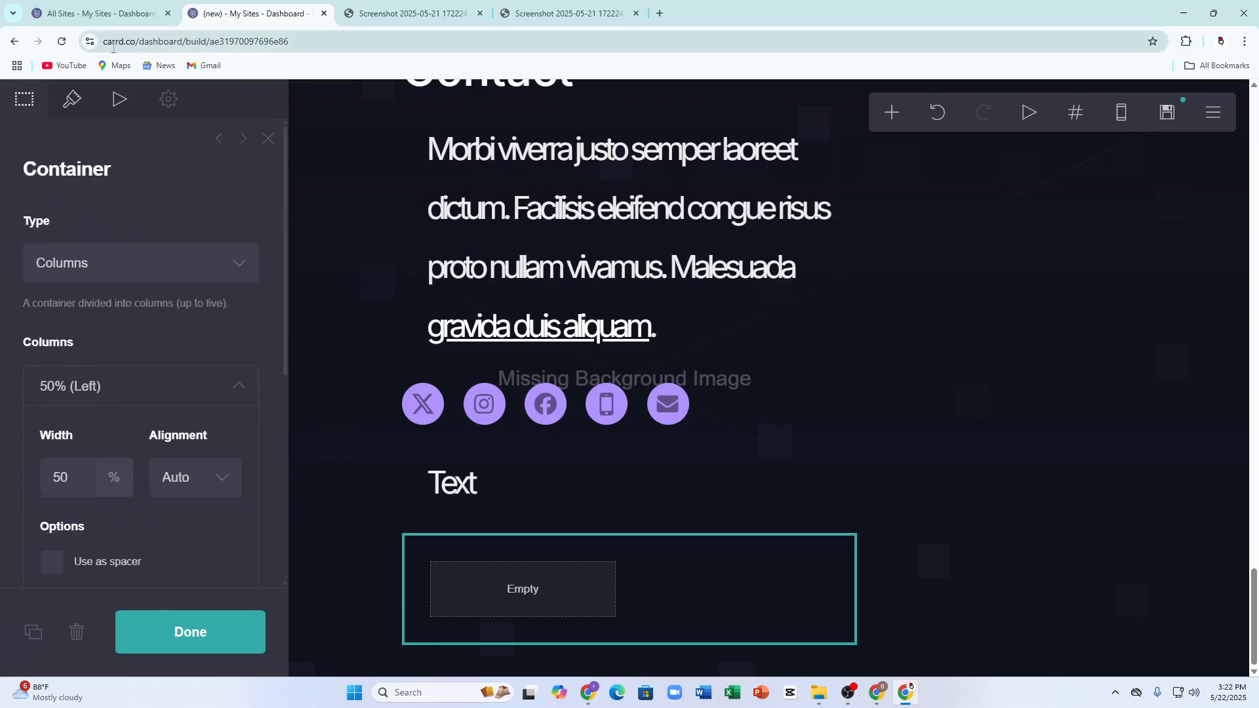
click(112, 105)
click(108, 324)
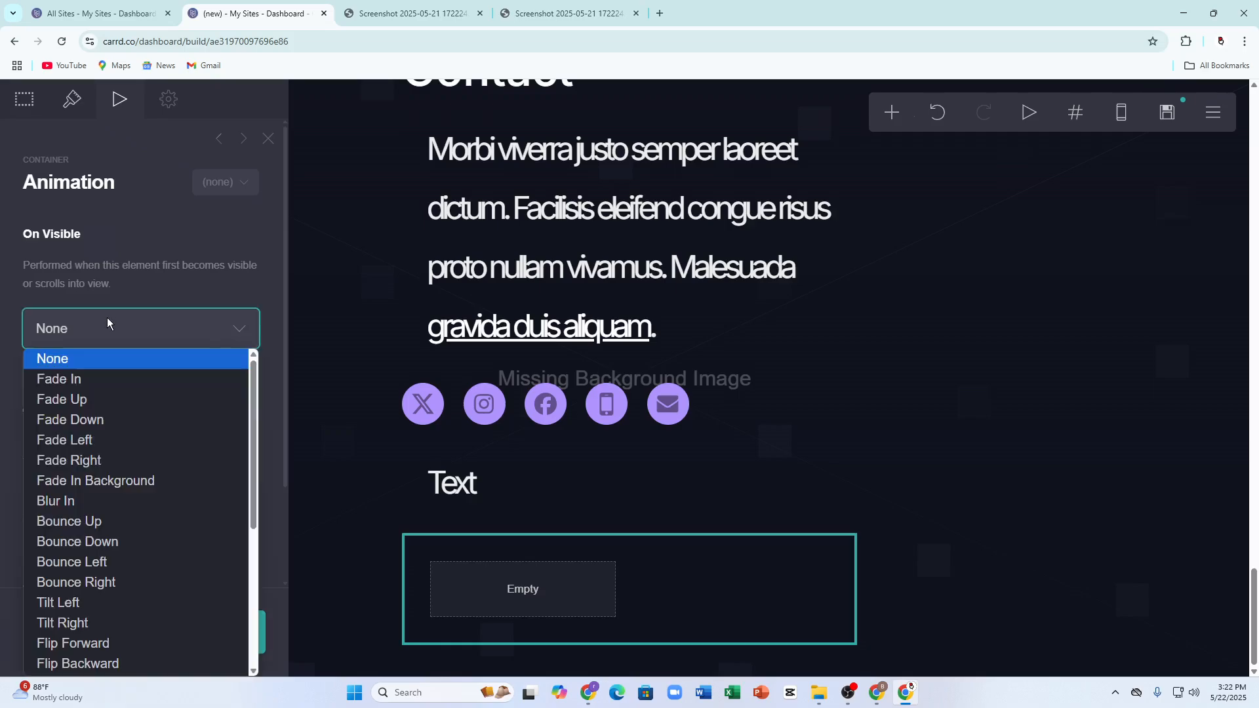
click(86, 363)
scroll(21, 479, down, 2)
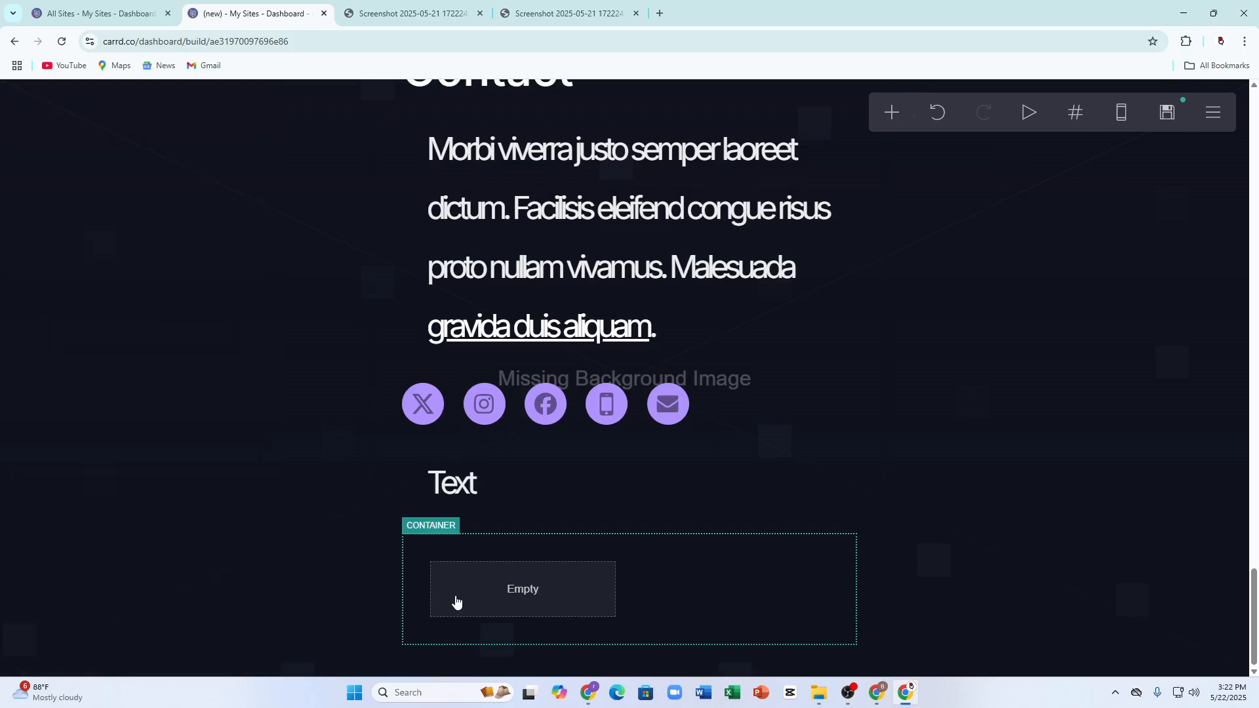
Select the empty container below the Text element again and change its type to Default.
right_click(470, 586)
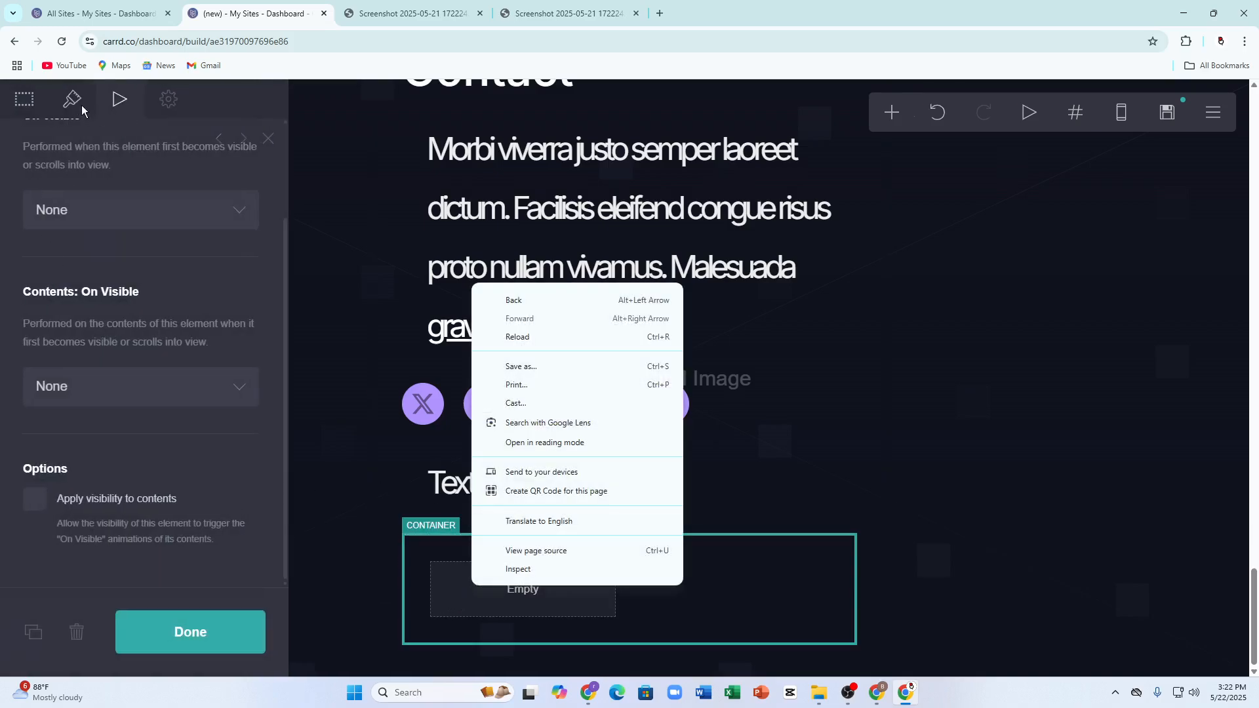
click(82, 110)
click(78, 164)
click(83, 186)
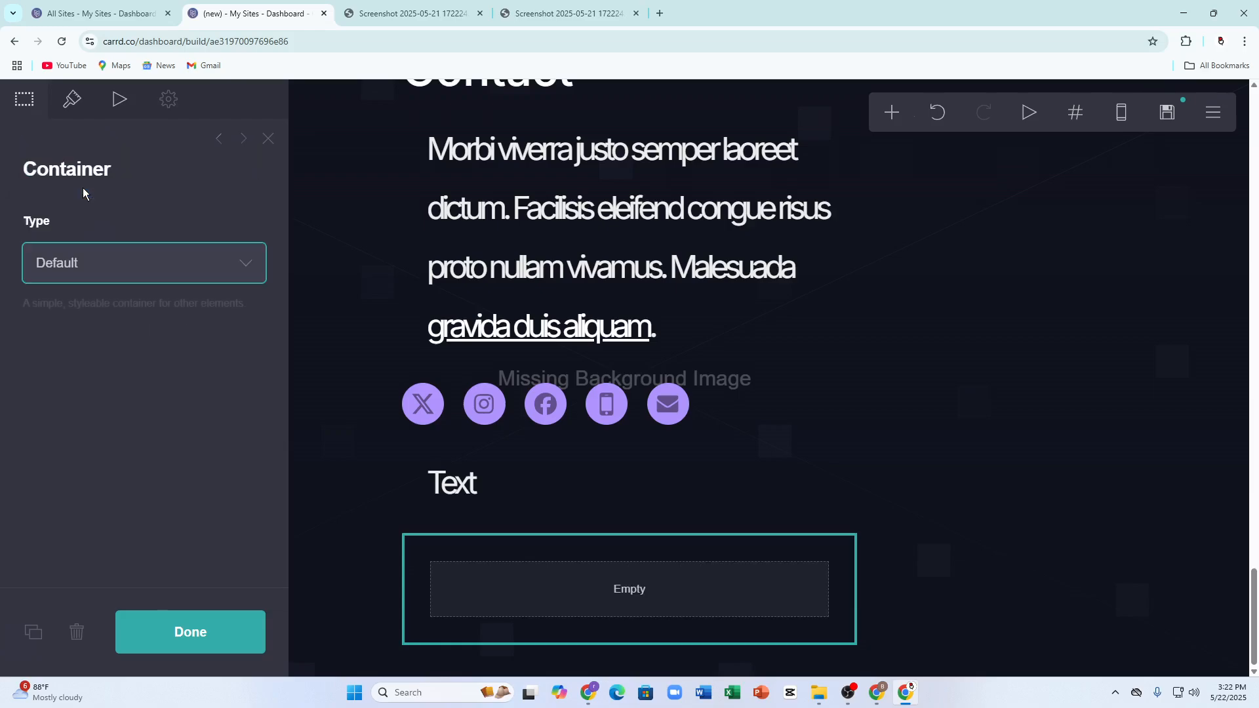
click(944, 548)
scroll(837, 348, up, 8)
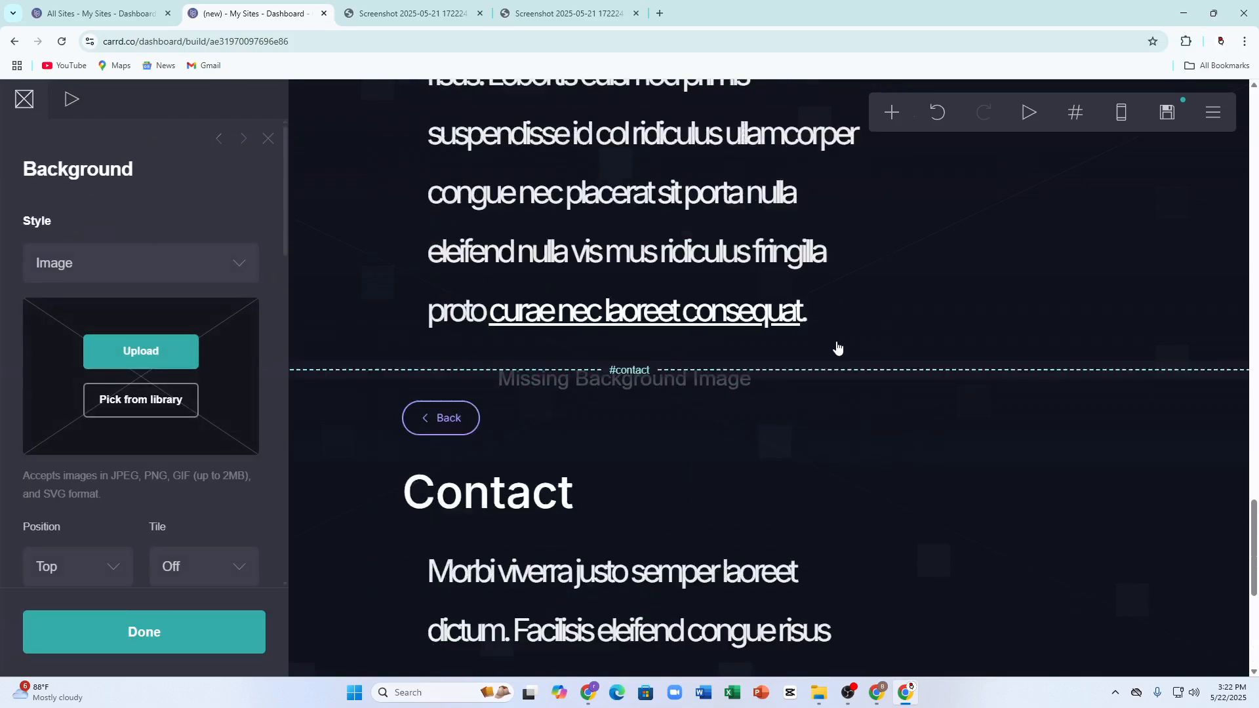
scroll(509, 251, up, 5)
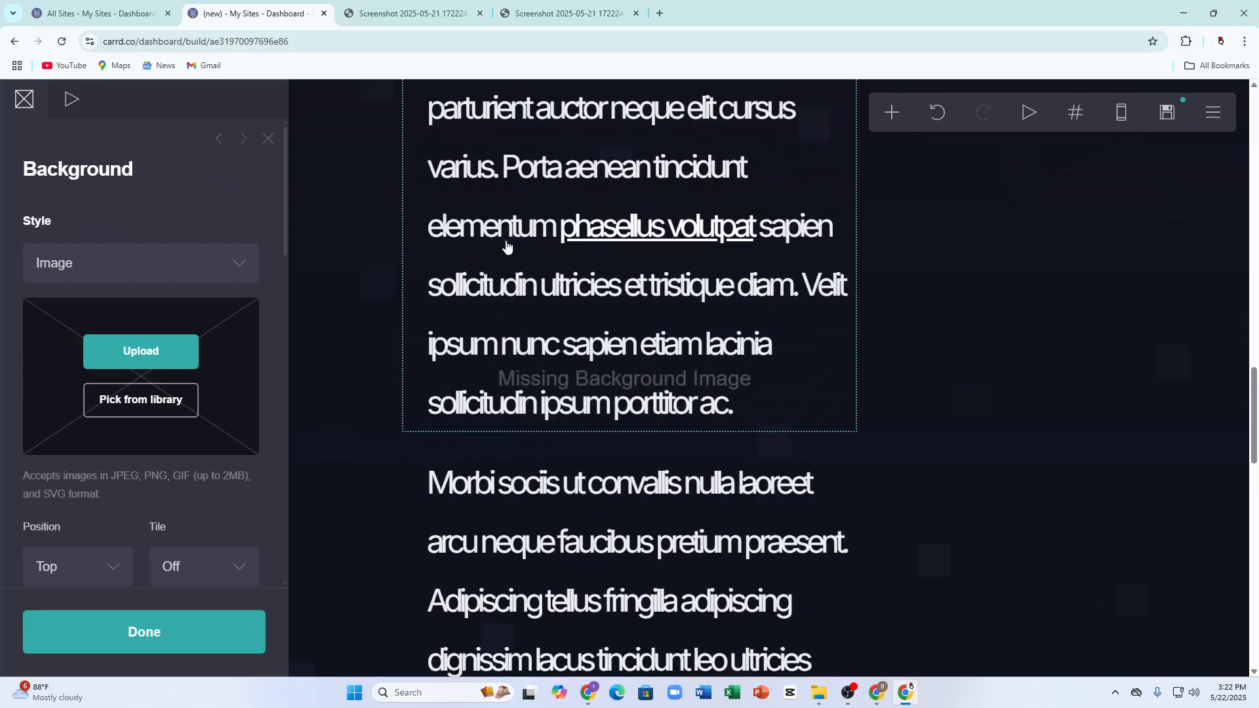
click(189, 631)
scroll(857, 316, up, 7)
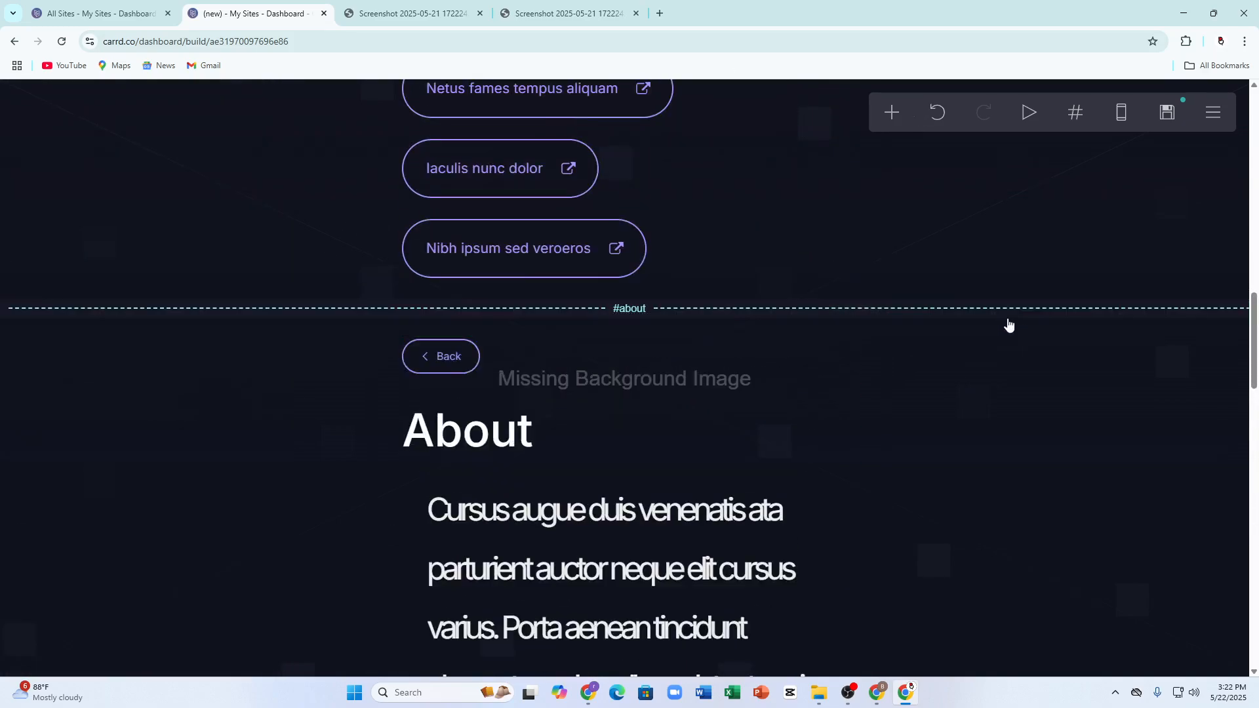
double_click(1019, 267)
click(905, 117)
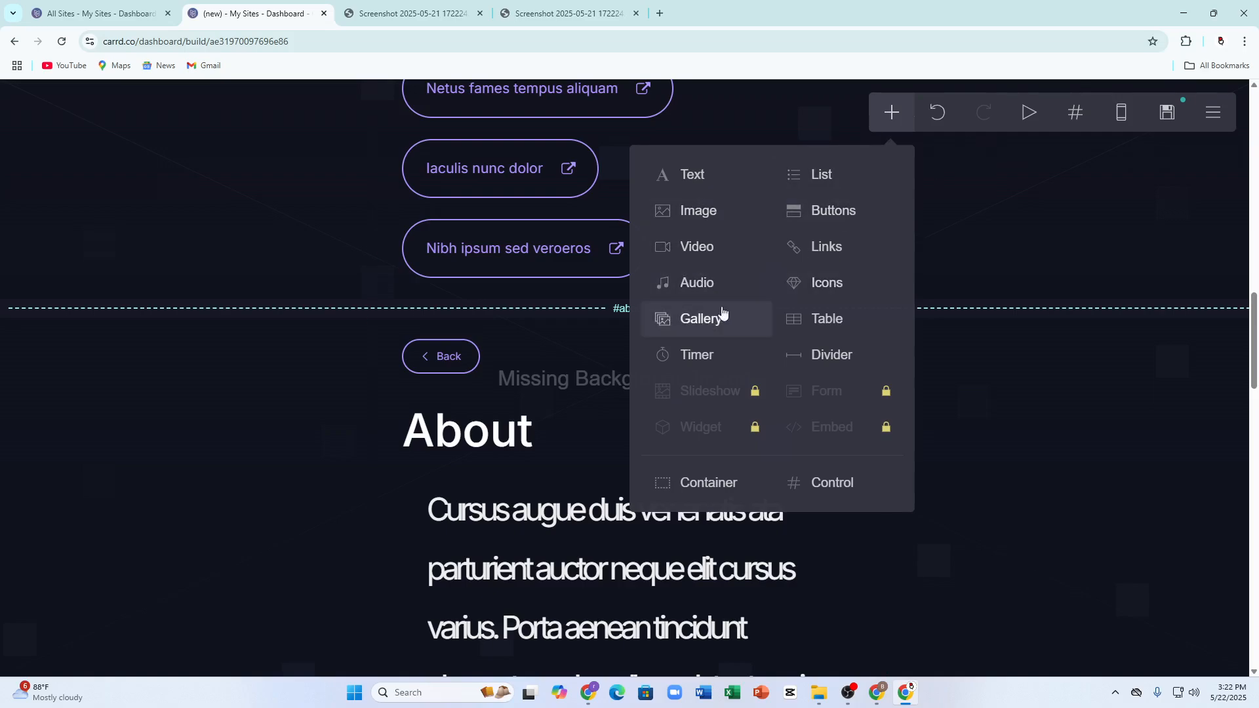
scroll(721, 242, up, 15)
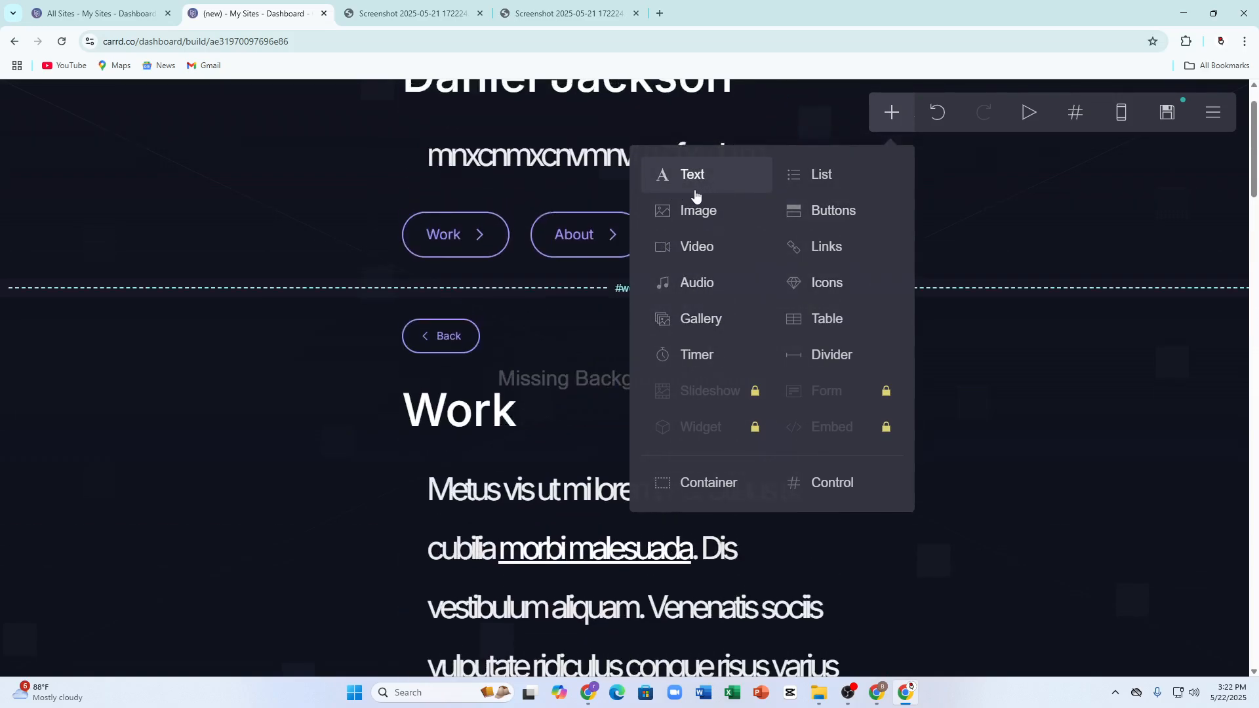
scroll(695, 195, up, 1)
Preview the page in the mobile layout from the heading down to the empty container, and return to the desktop layout.
click(1120, 120)
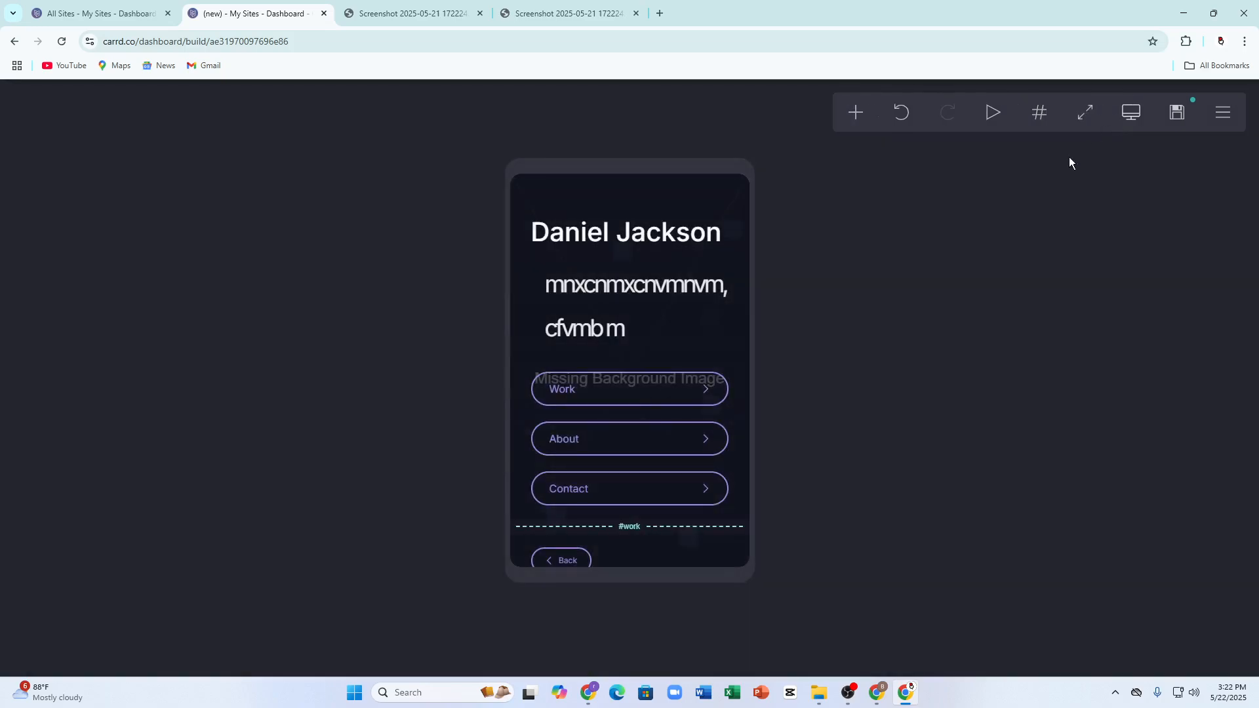
scroll(577, 439, down, 10)
scroll(588, 423, down, 20)
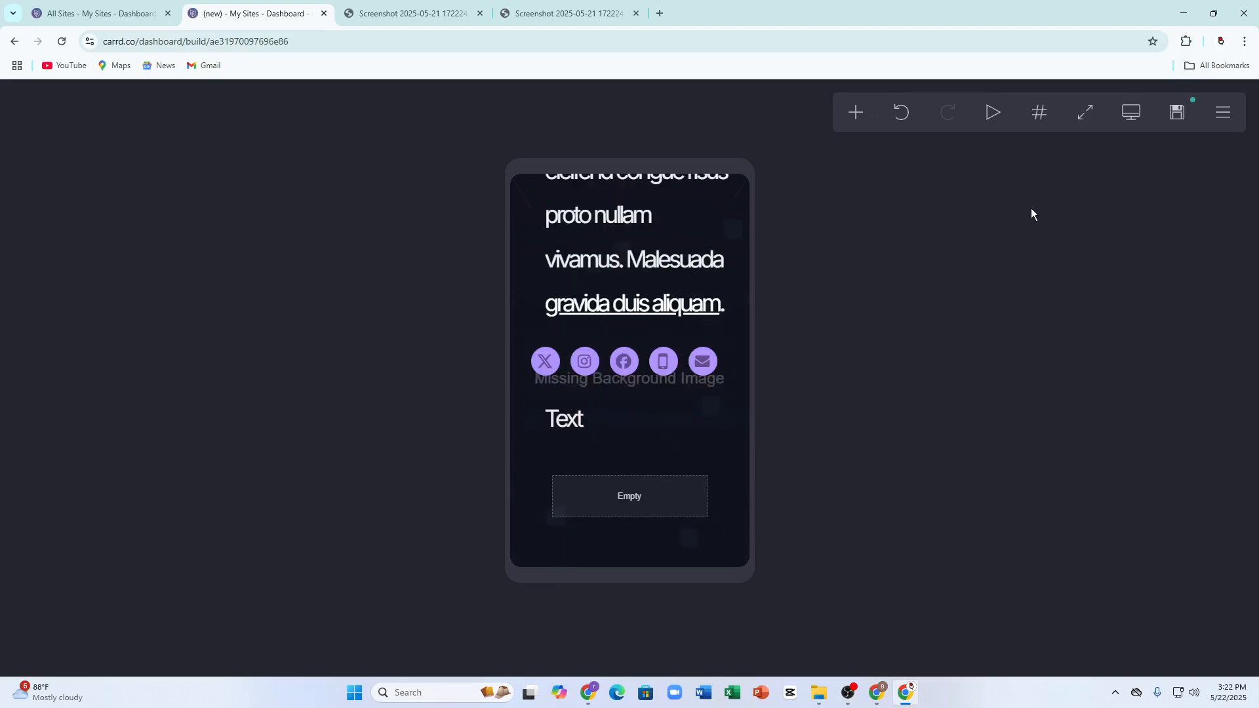
click(1141, 118)
In the site's publish settings, enter "dfgfdg" as the title and "gfgfghghgh" as the description.
click(1183, 117)
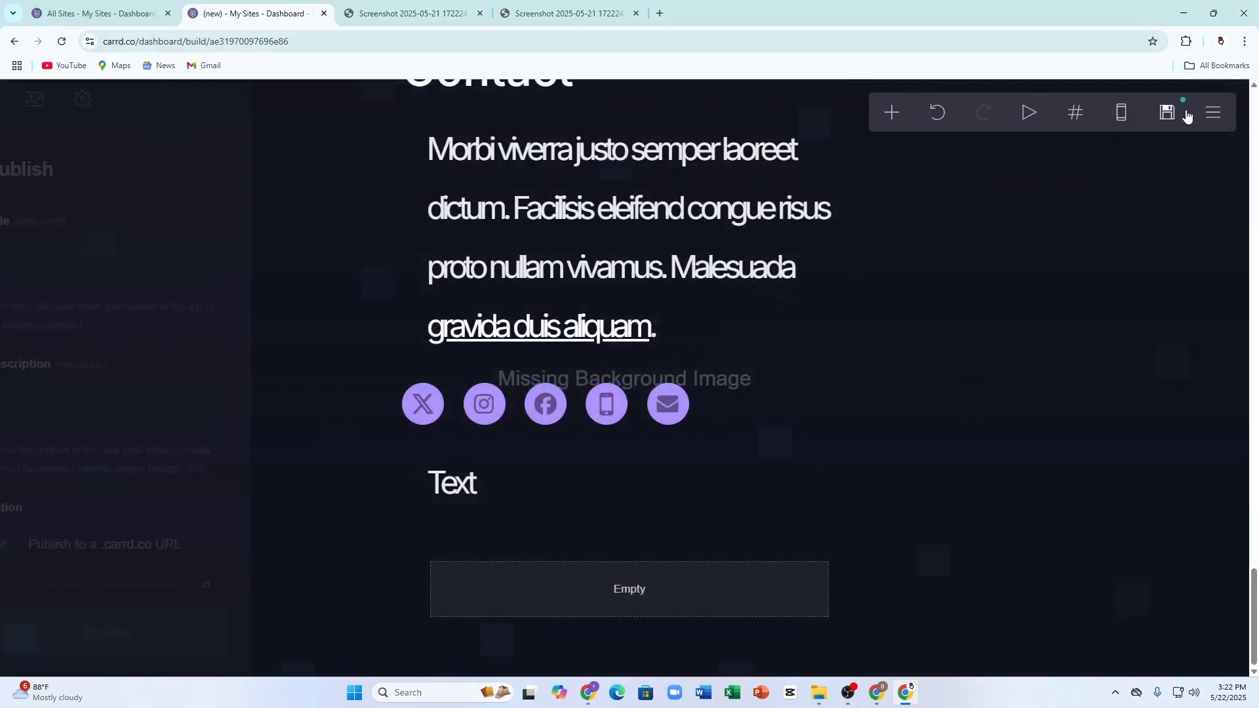
click(1210, 119)
click(1172, 117)
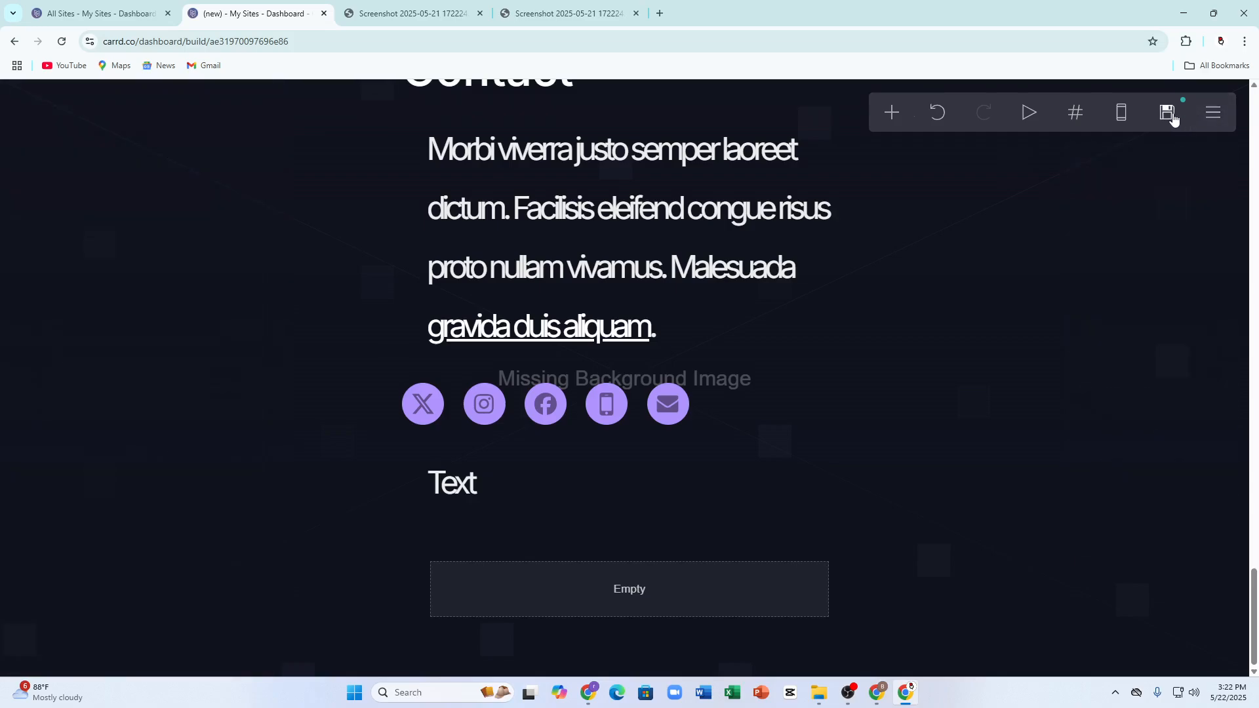
click(1170, 118)
click(156, 246)
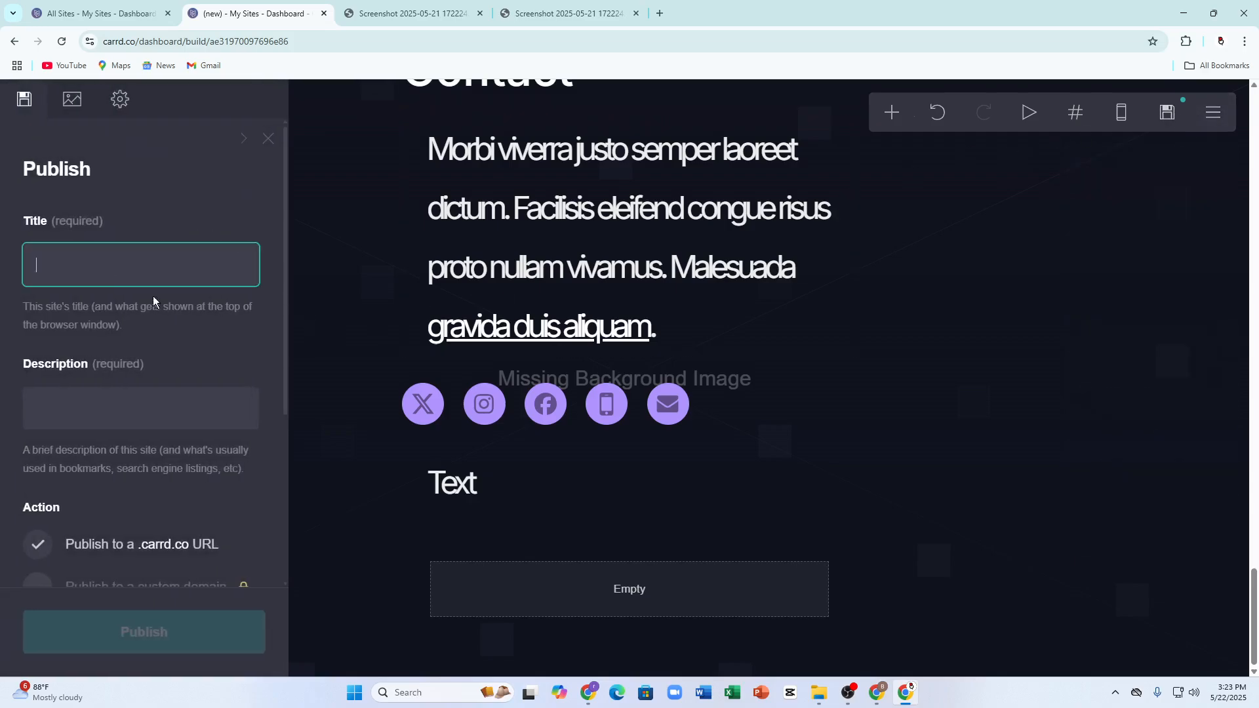
text(dfgfdg)
click(124, 410)
text(gfgfghgh)
scroll(112, 419, down, 1)
scroll(111, 423, down, 3)
text(gh)
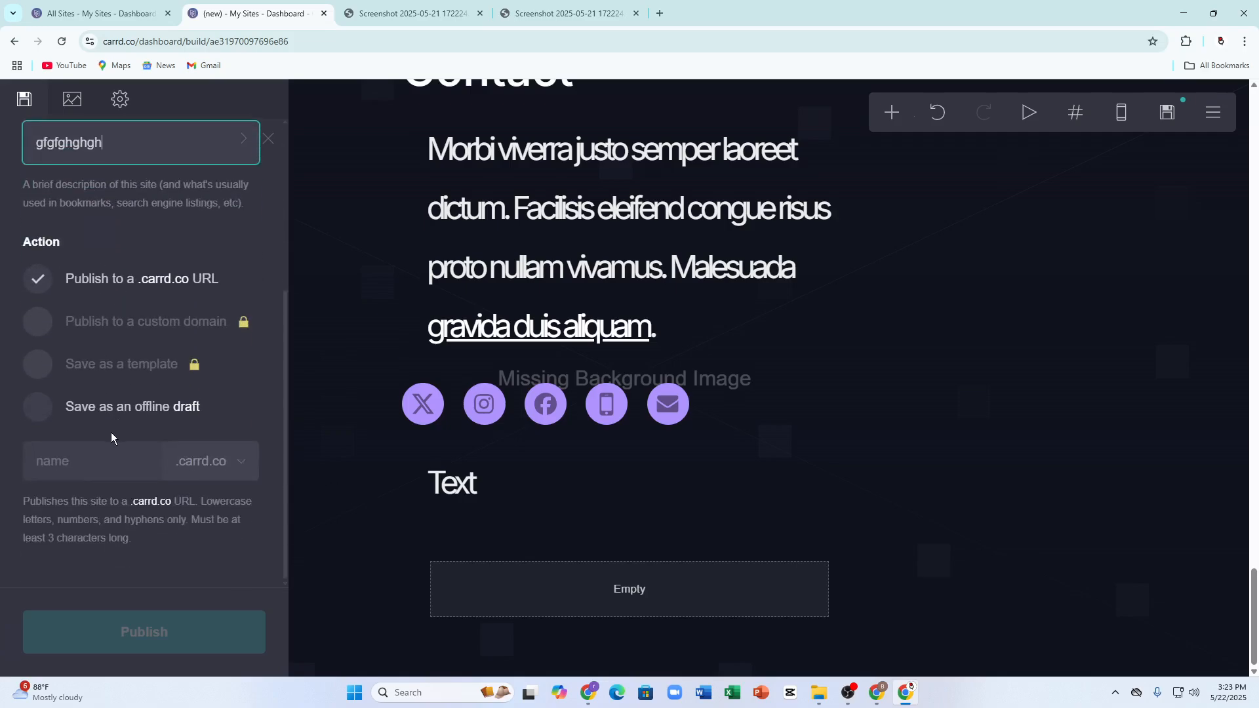
Save the site as an offline draft and dismiss the confirmation.
click(33, 320)
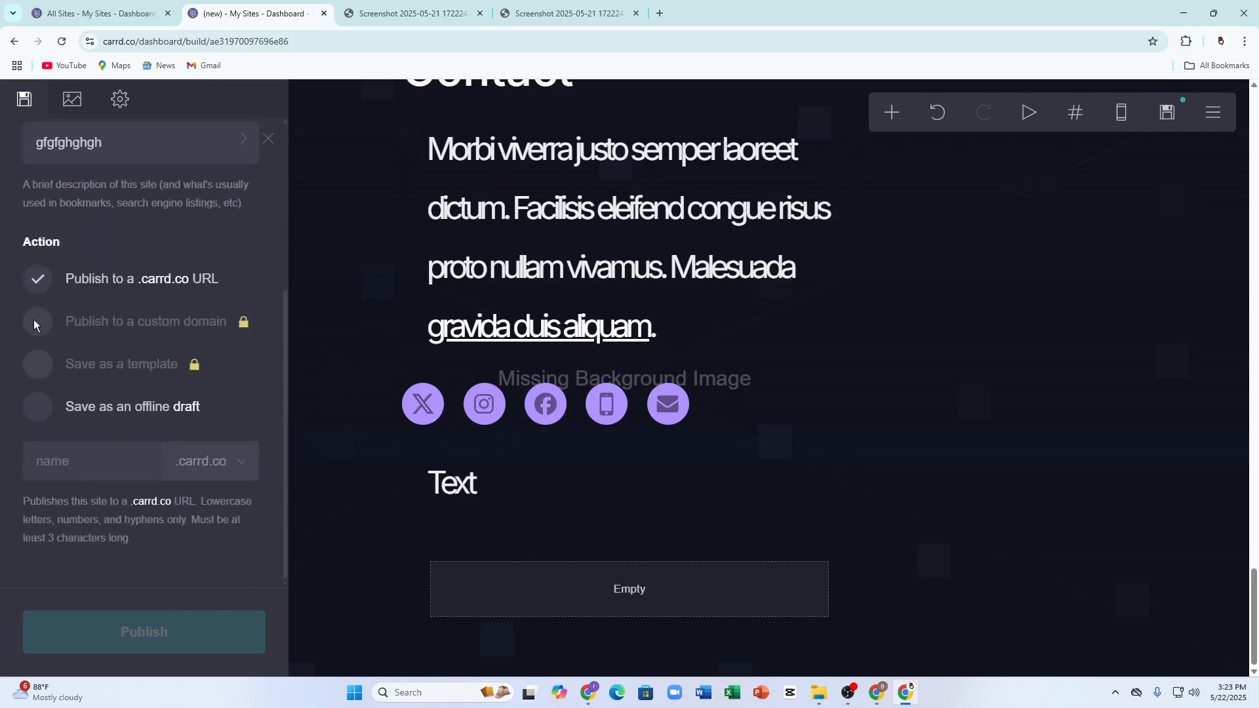
click(39, 404)
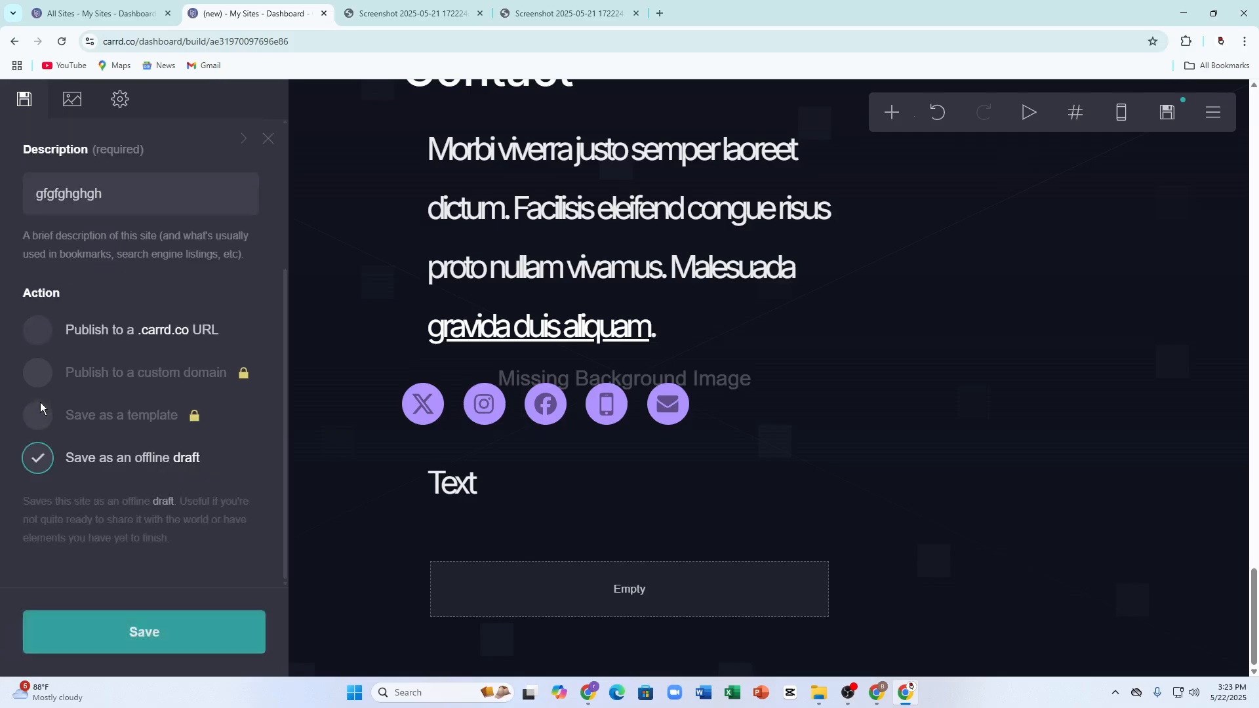
click(165, 644)
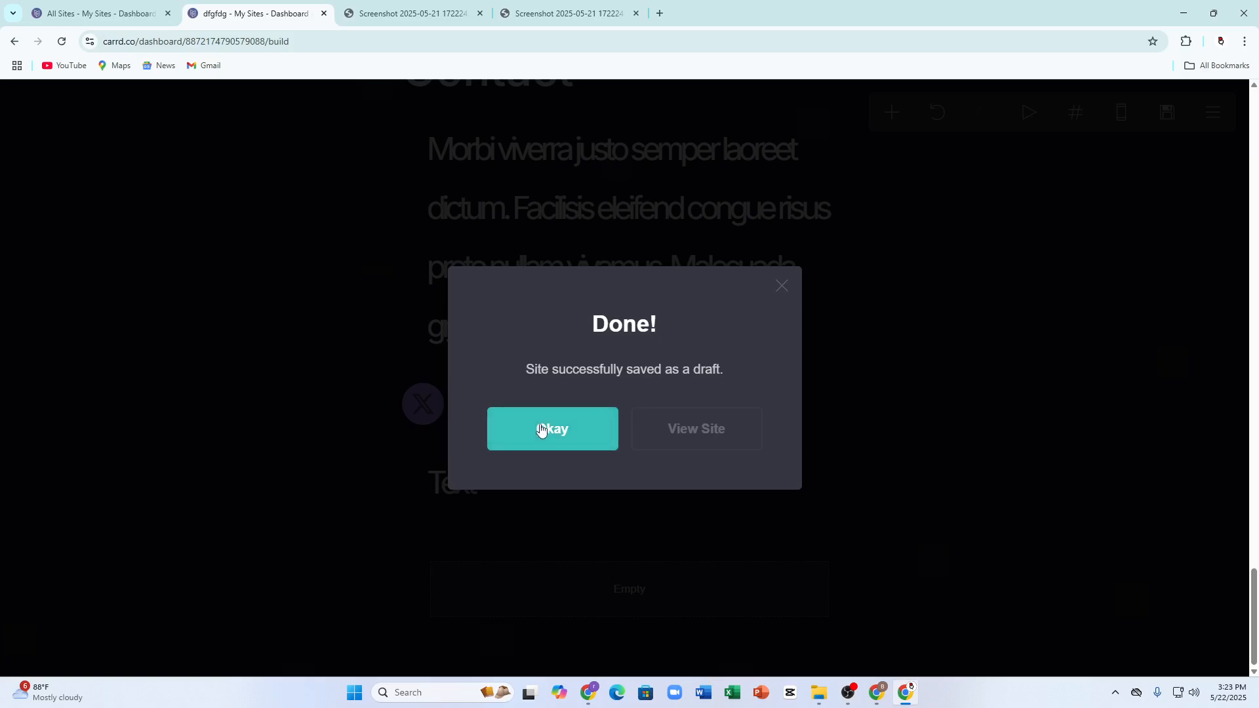
click(522, 448)
Reopen the save settings to review the available publishing actions, and leave them without saving.
click(1213, 112)
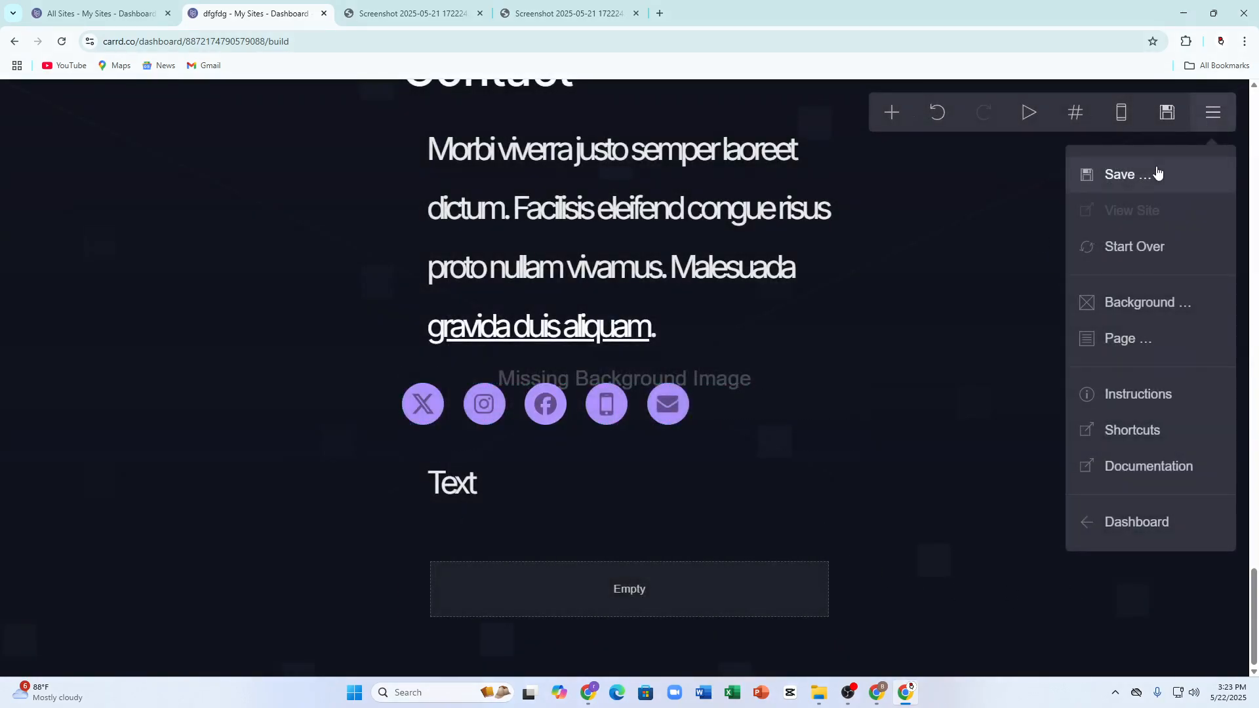
click(1146, 176)
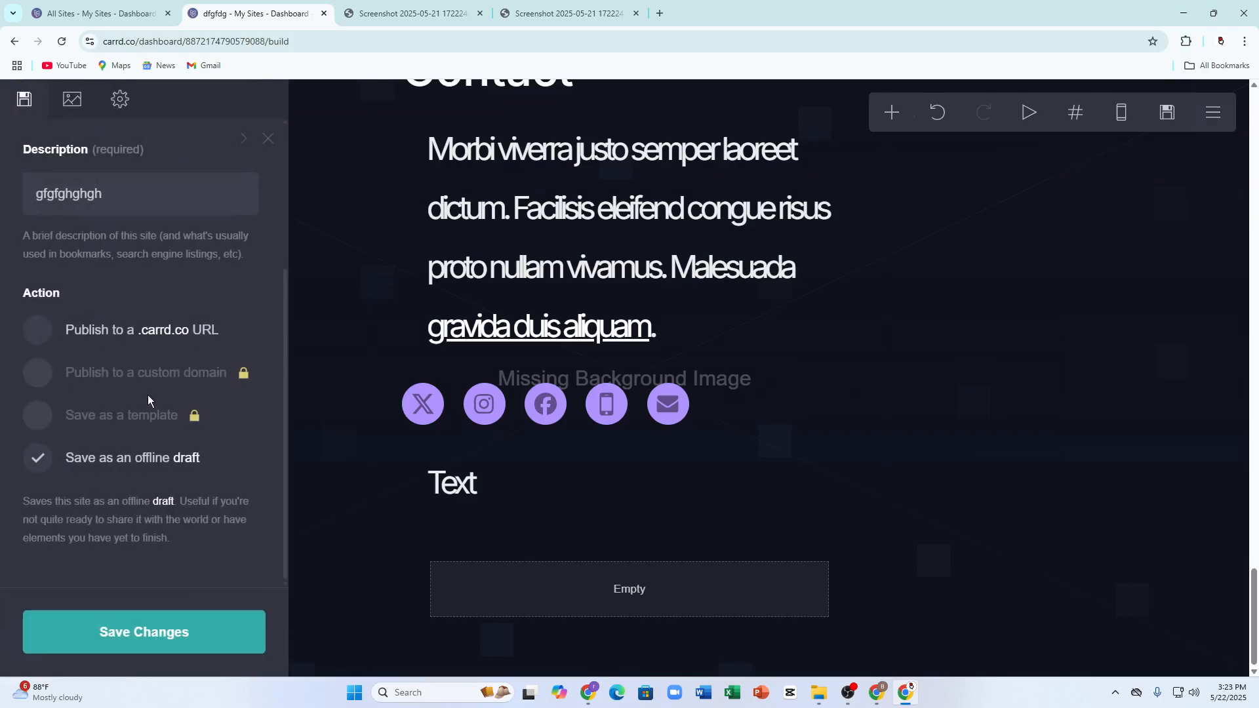
click(373, 472)
Copy the site's editor URL, load it in the browser tab showing the keyboard screenshot, and look through the reopened page.
click(266, 42)
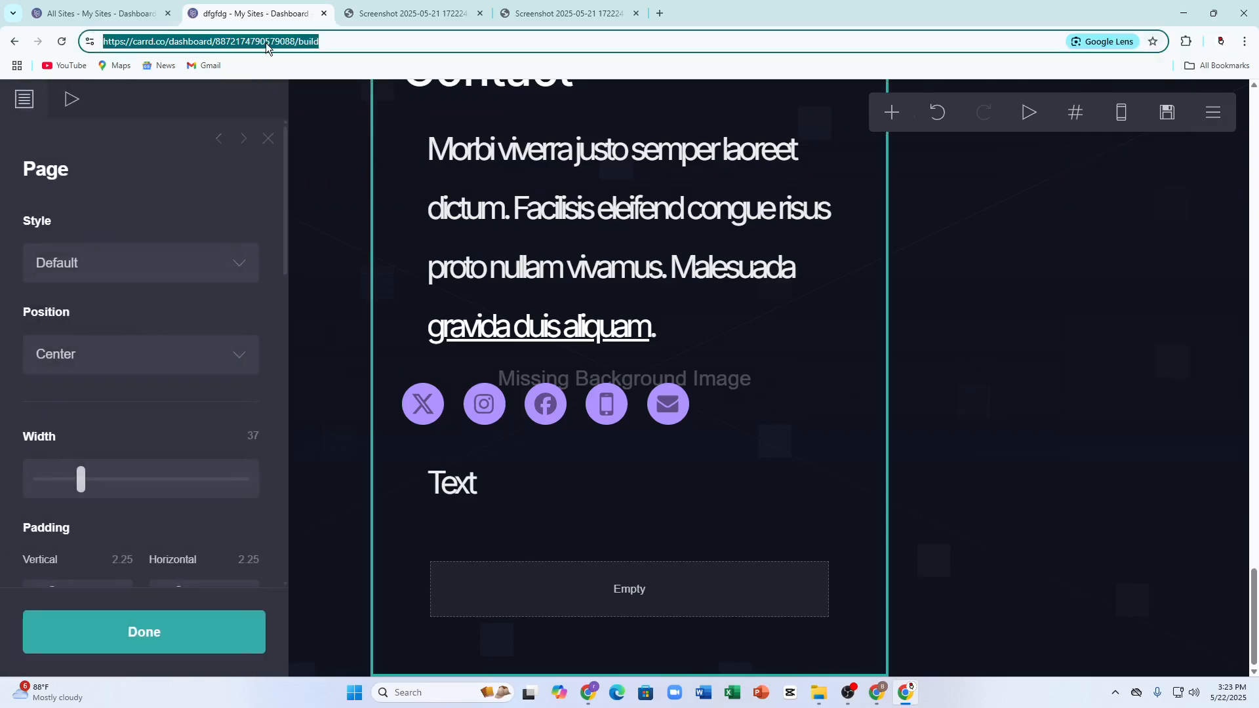
right_click(266, 42)
click(297, 166)
click(522, 16)
click(510, 43)
key(ctrl+v)
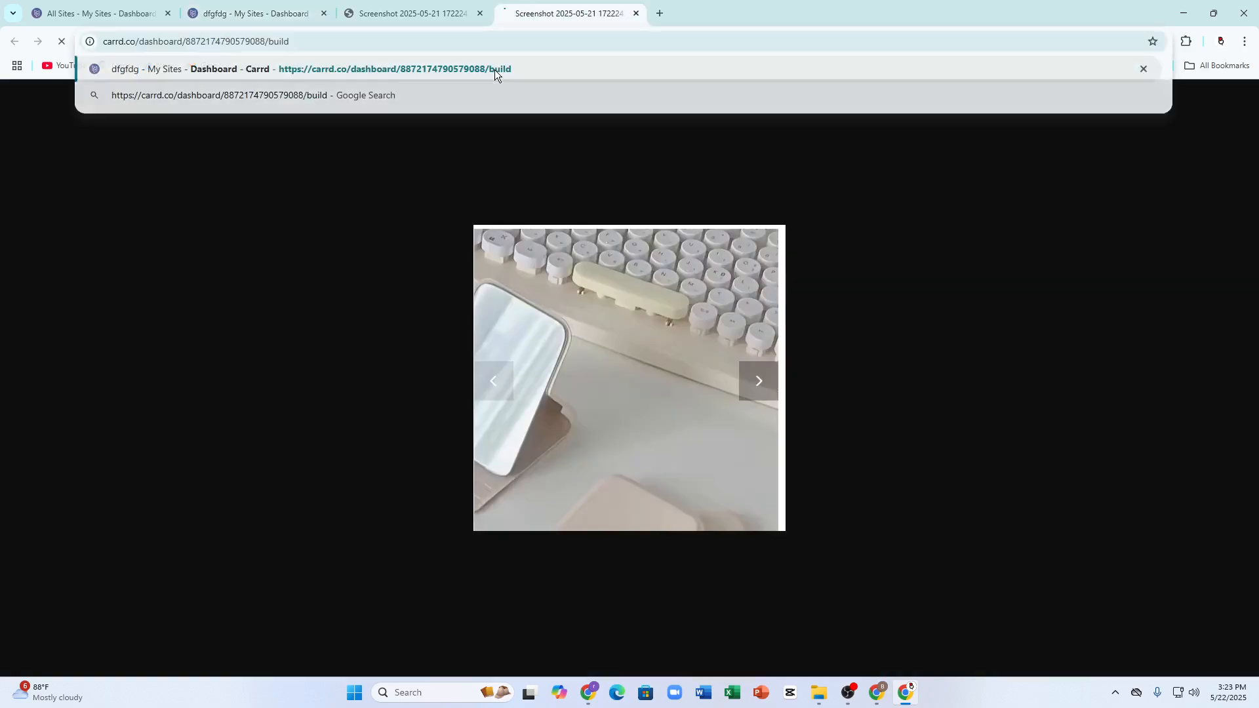
key(Return)
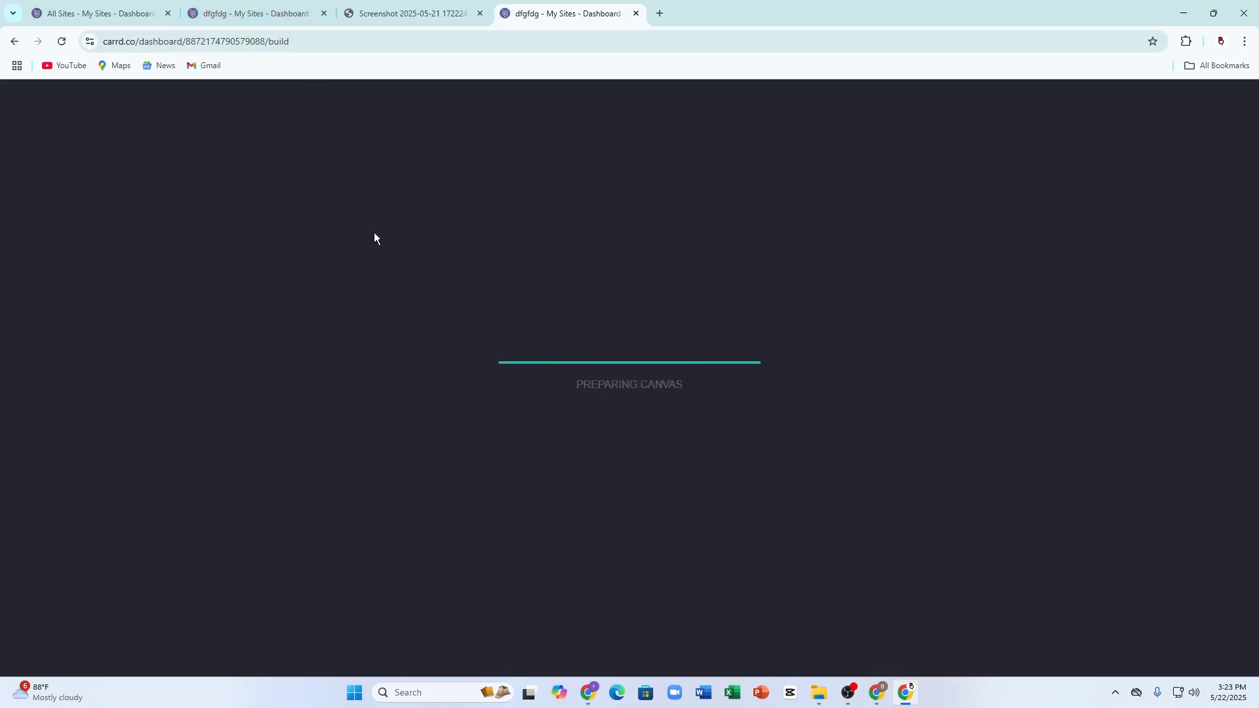
scroll(515, 289, down, 2)
scroll(522, 283, down, 15)
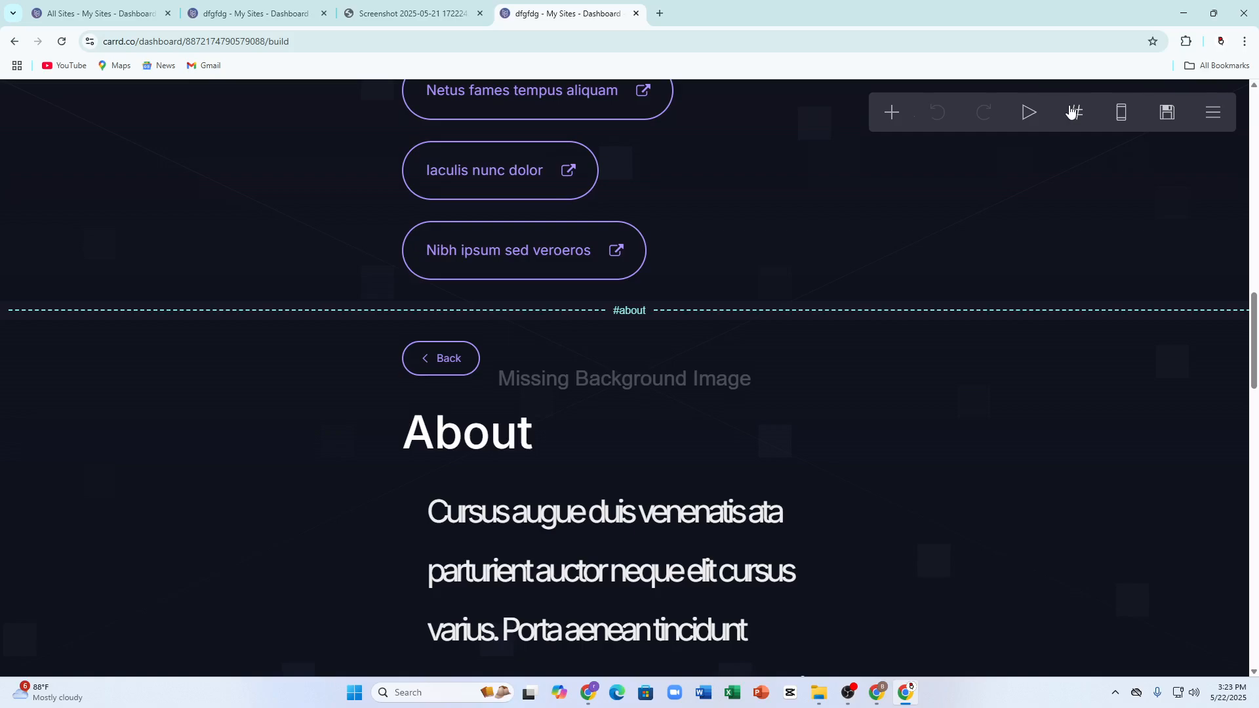
Examine the site's section list, and check the publish and draft actions in its save settings.
click(1073, 113)
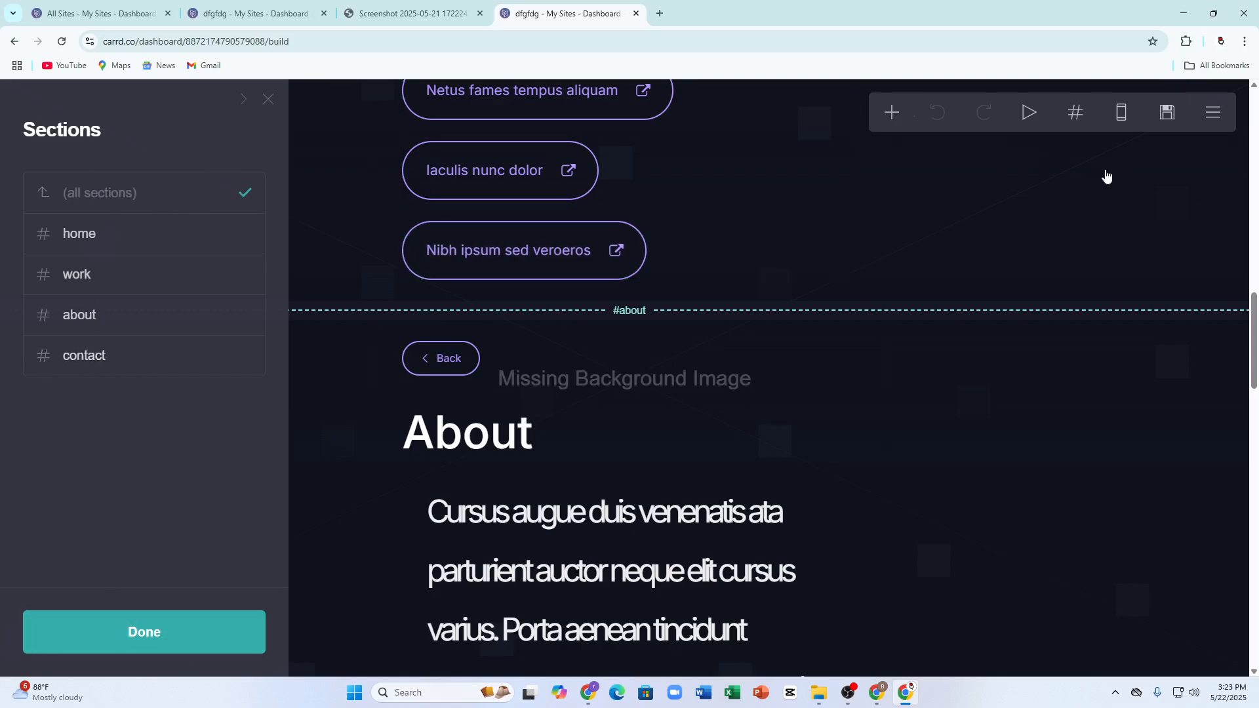
click(1213, 113)
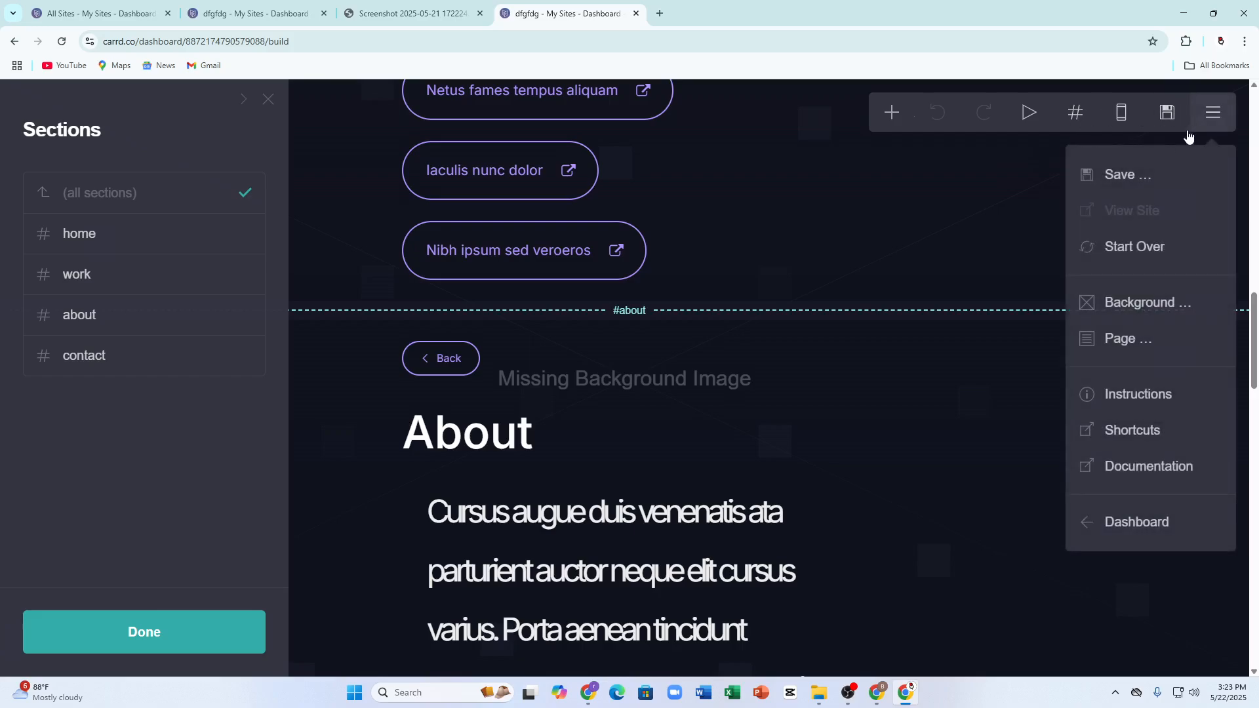
click(1169, 115)
scroll(120, 494, down, 4)
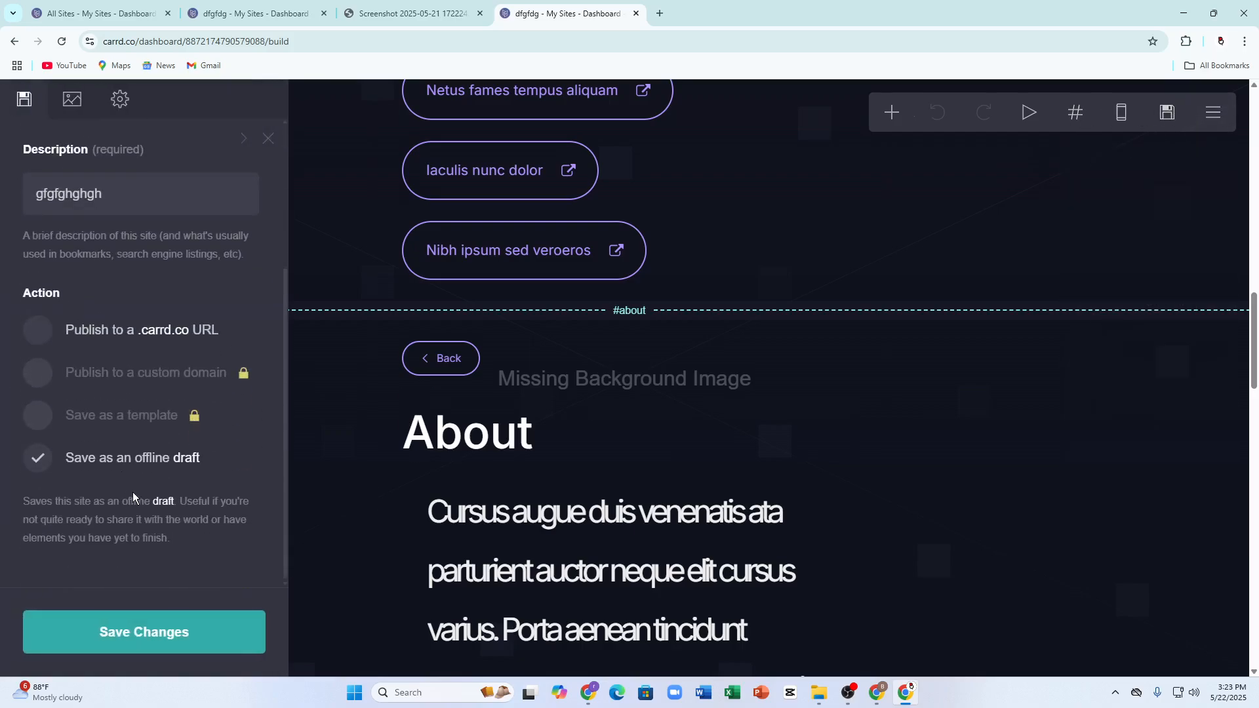